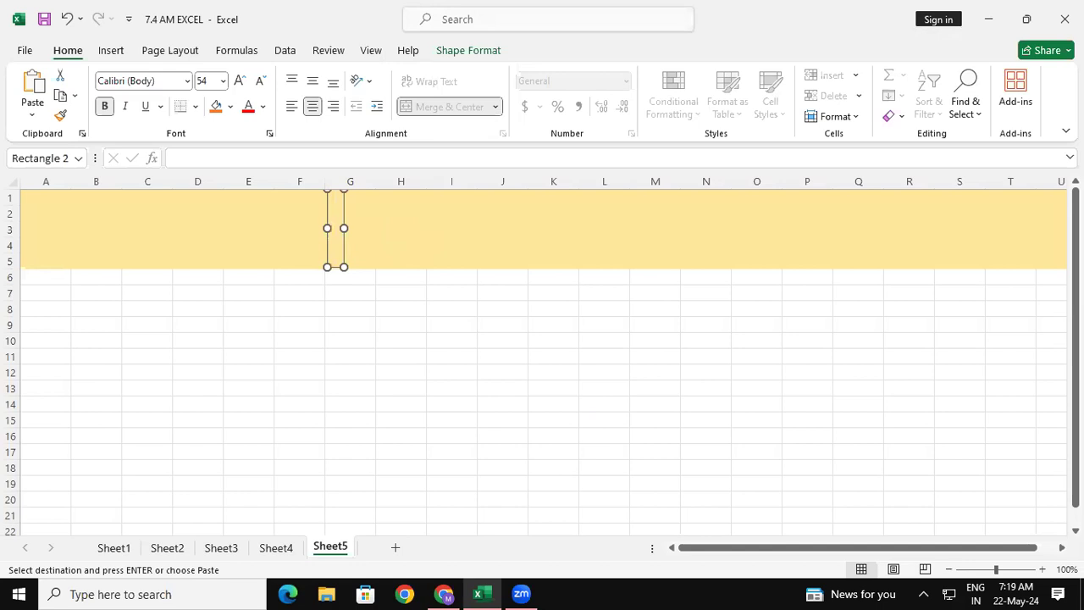
Step: Enter "EMI( Equated Month" as the first part of the WordArt title over the yellow banner
type("EMI")
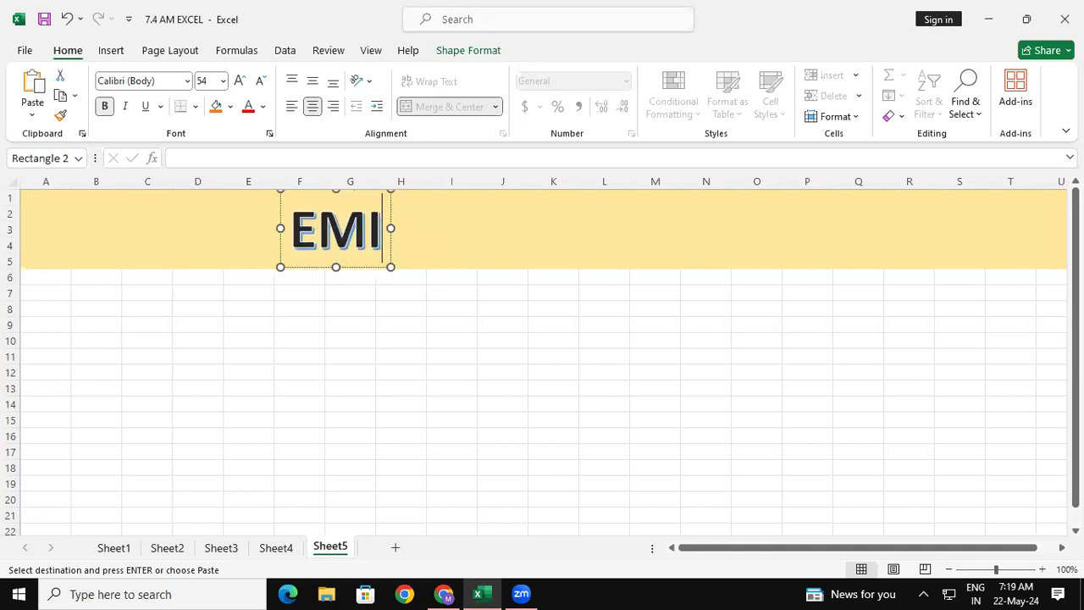
type("(")
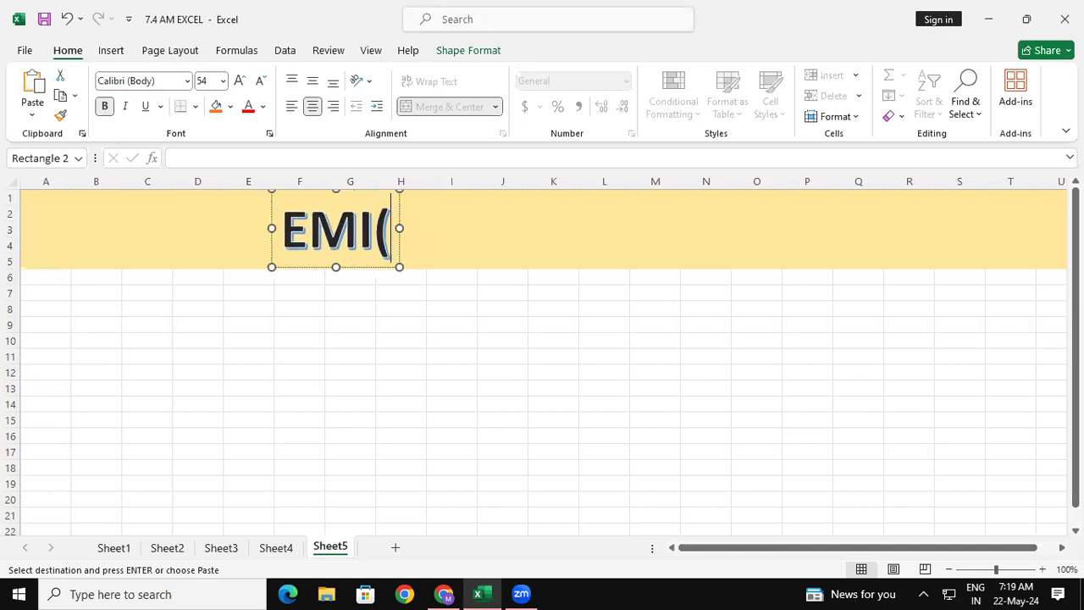
type(" Equated")
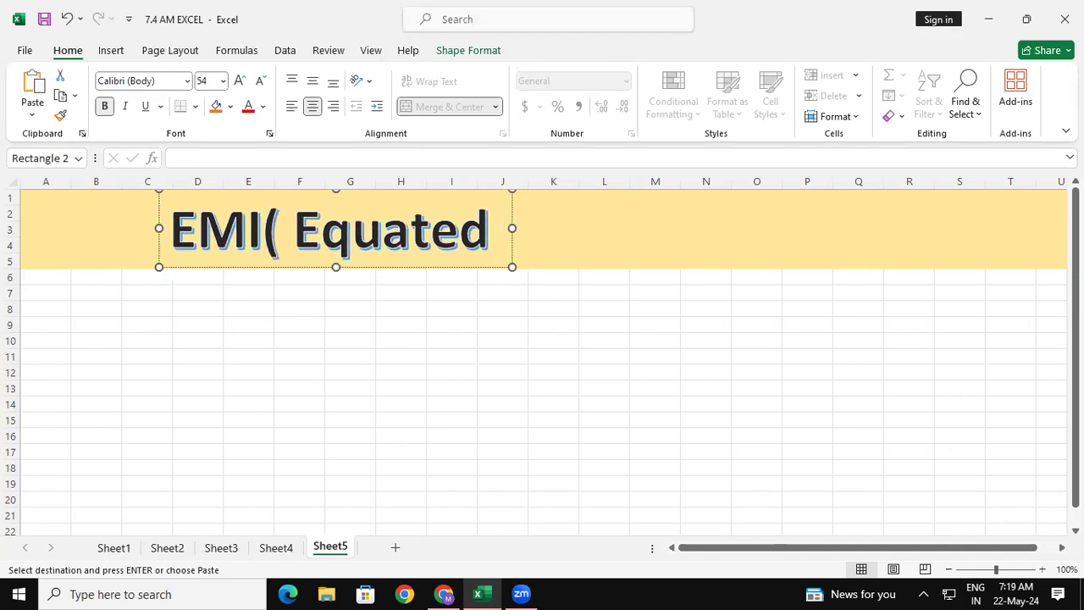
type(" Mont")
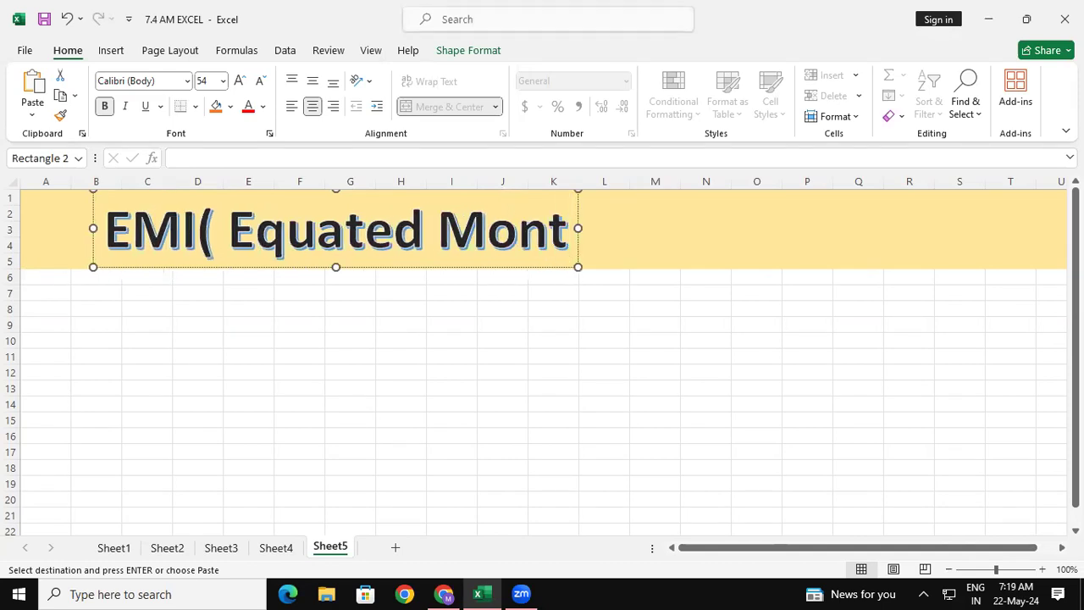
type("h")
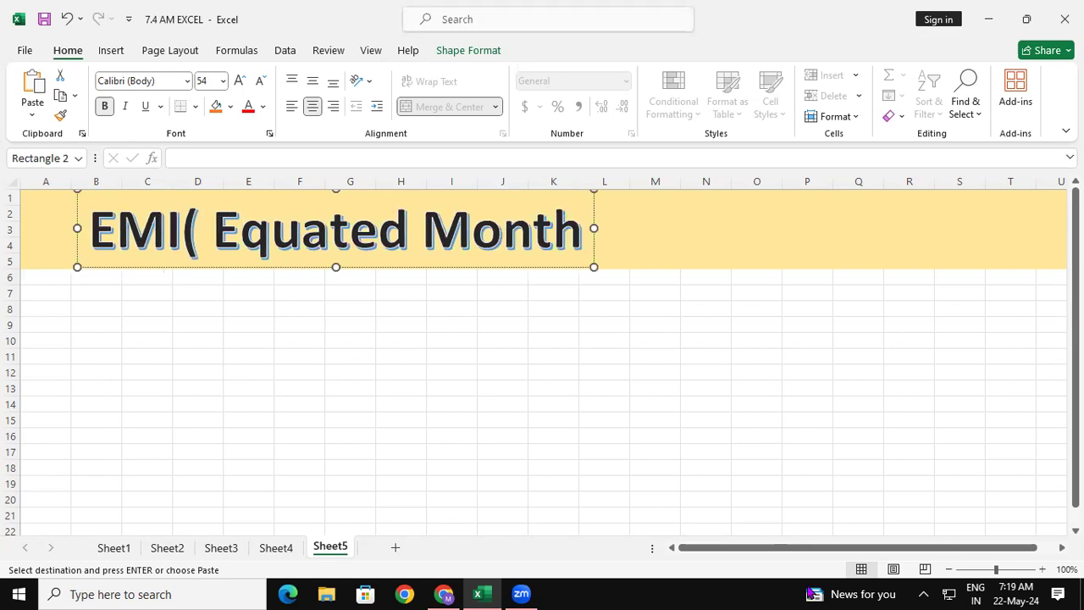
Step: Switch to Chrome and search Google in a new tab for "emi full form"
left_click(443, 591)
left_click(608, 20)
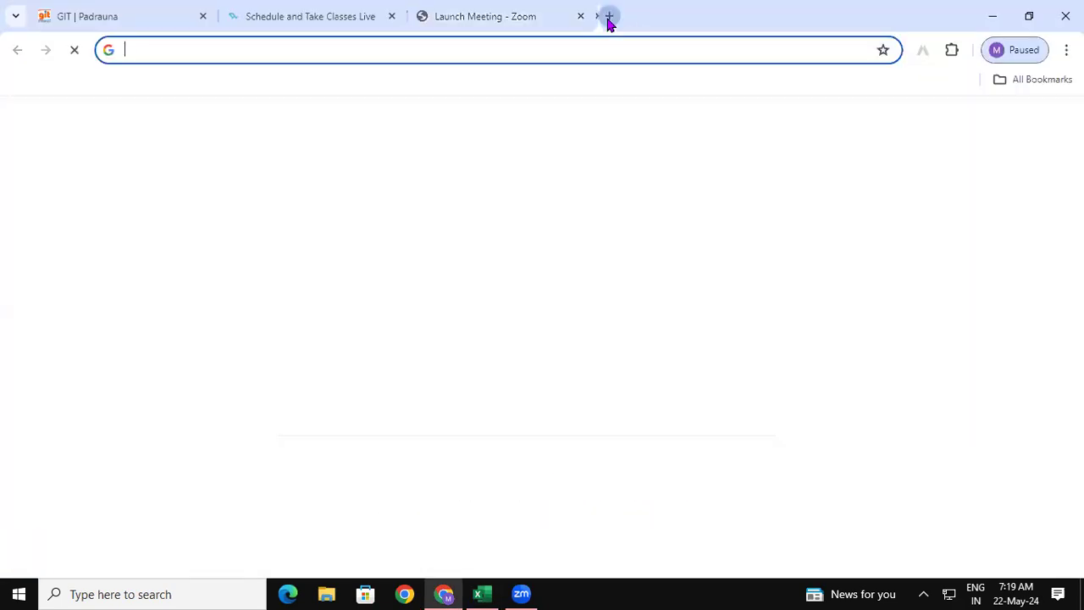
type("em")
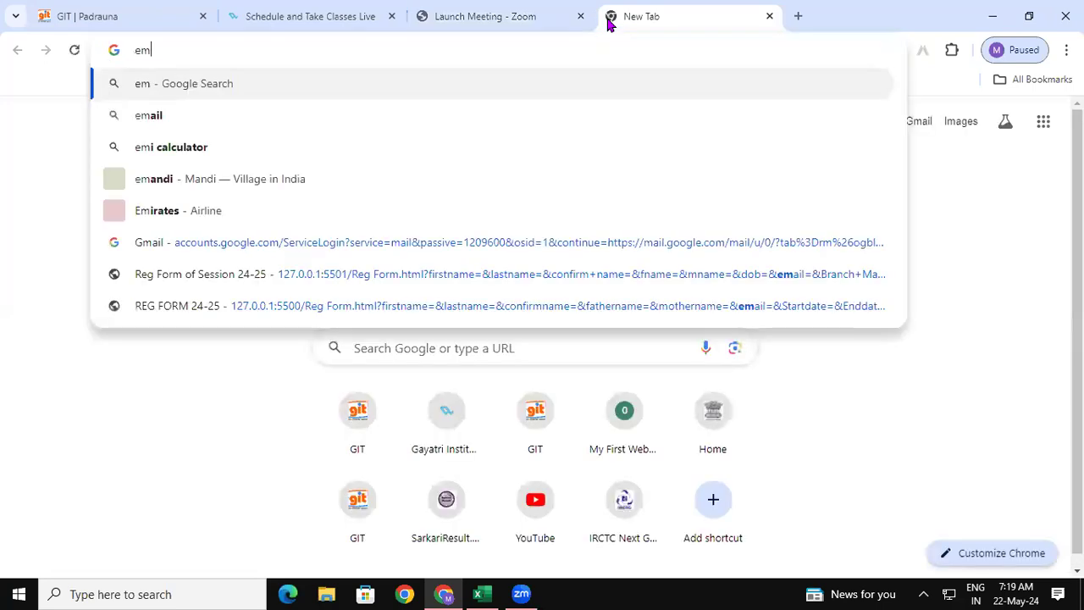
type("i")
key("Return")
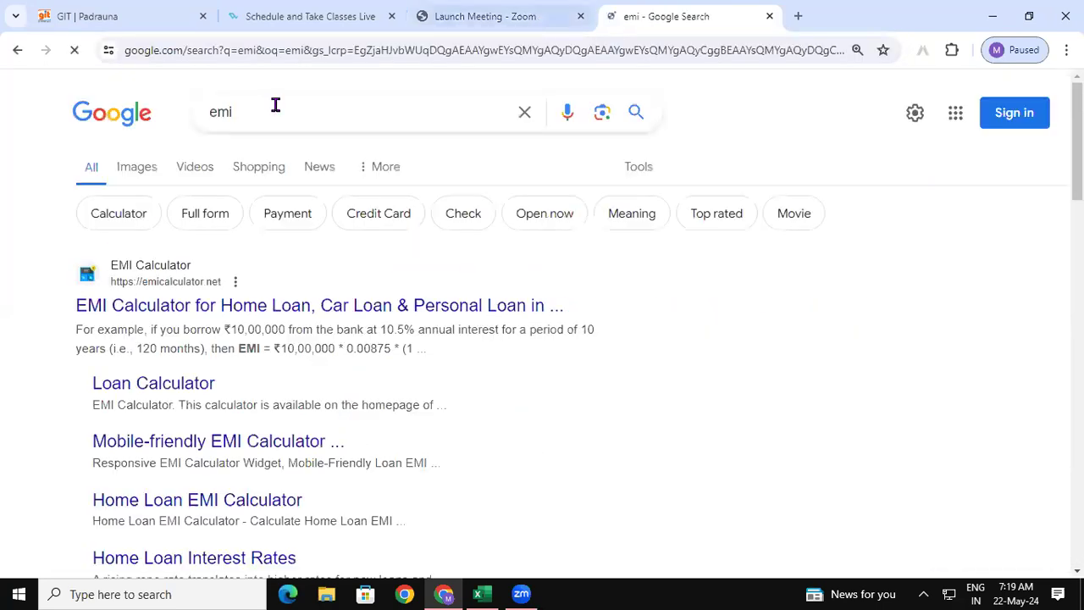
left_click(275, 105)
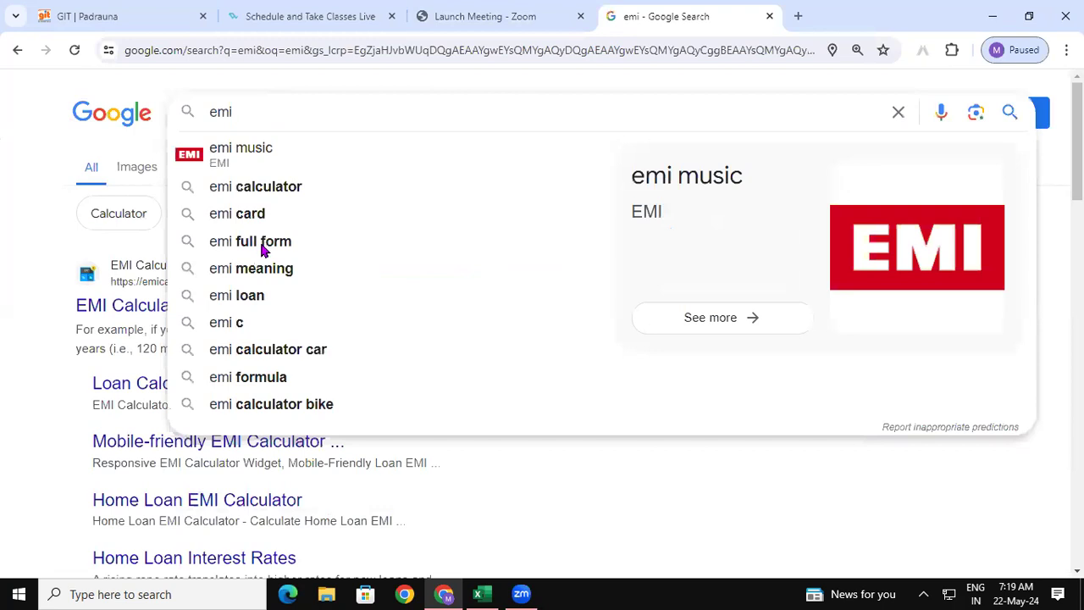
left_click(261, 244)
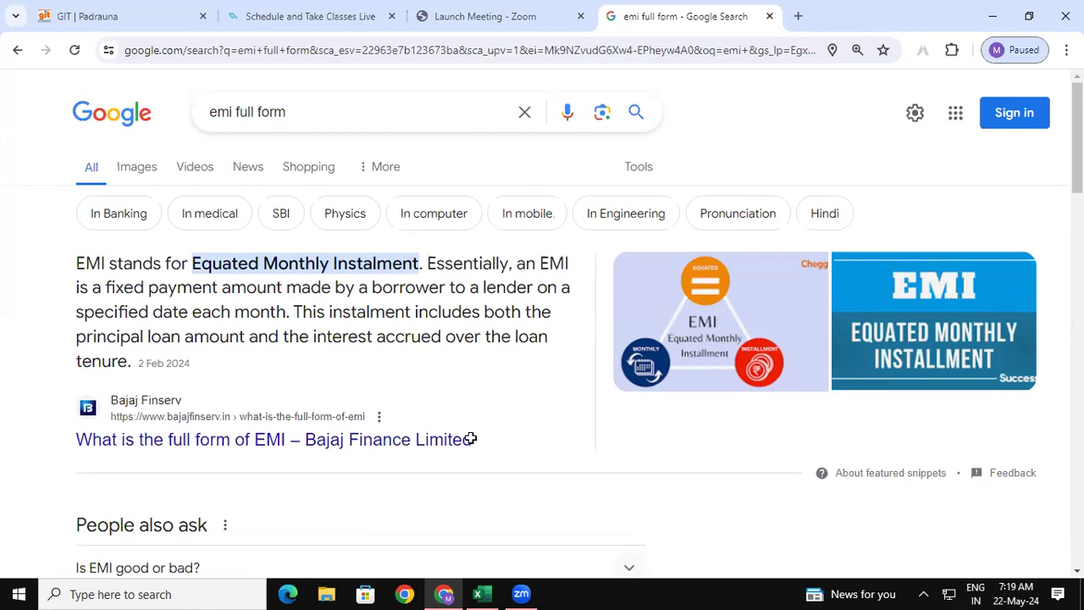
Step: Return to Excel and continue the WordArt title so it reads "EMI( Equated Monthly Installment"
key("alt+Tab")
type("ly")
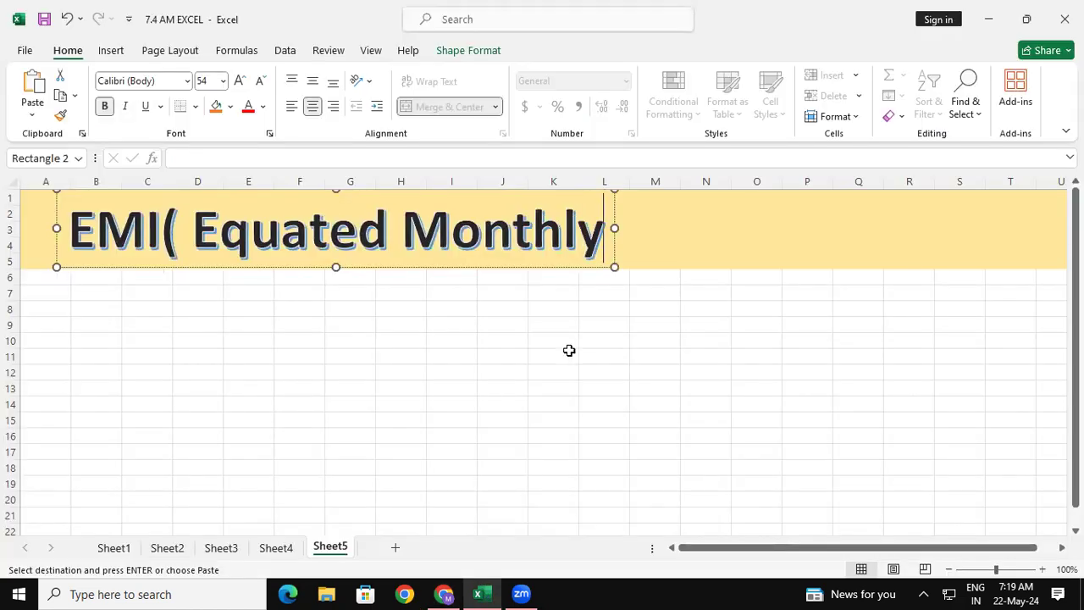
type(" I")
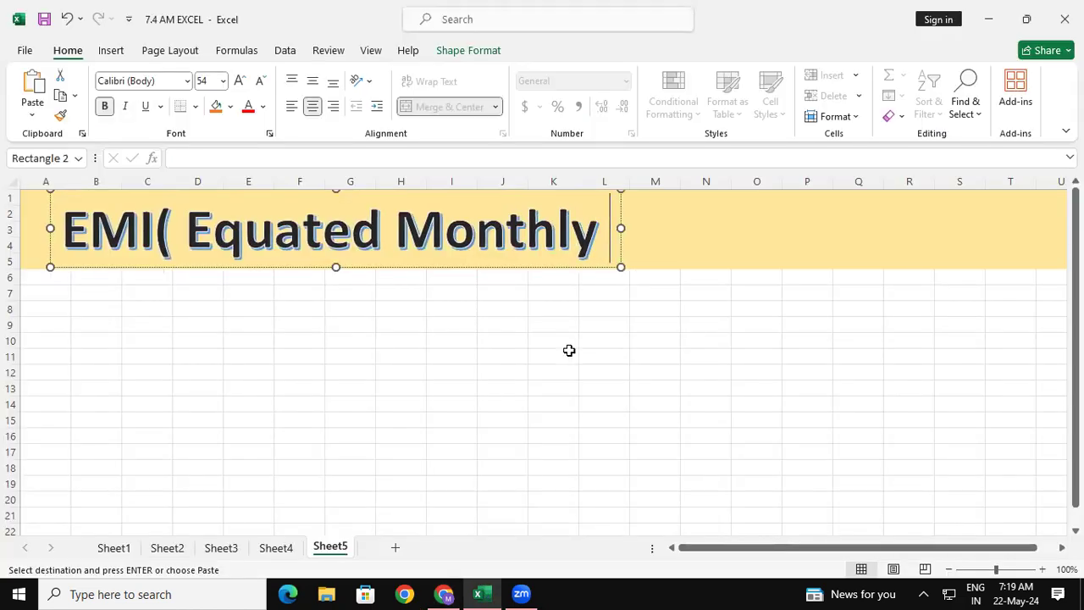
type("ns")
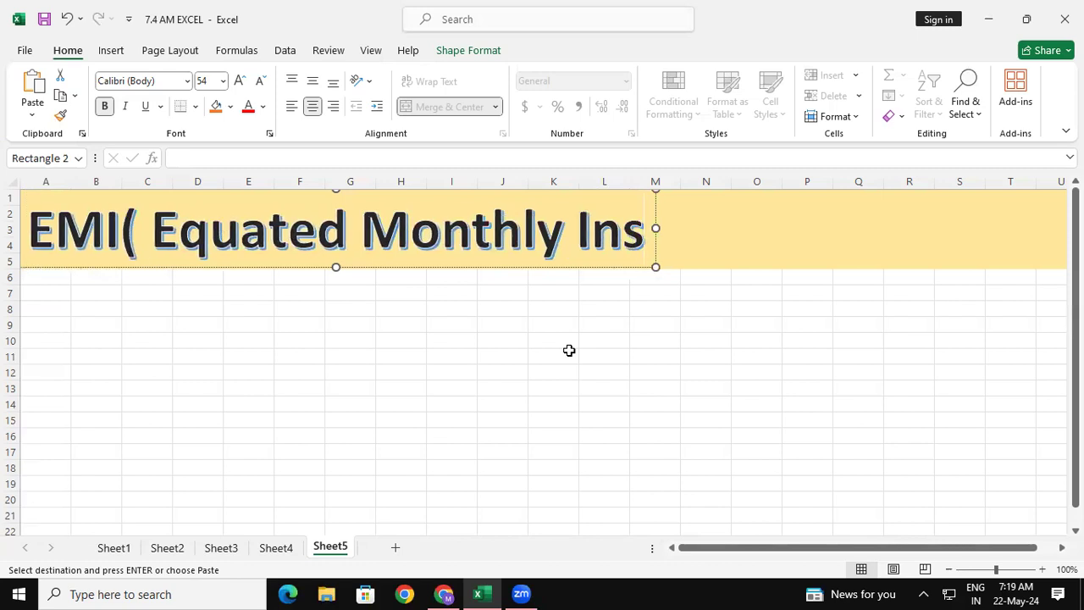
type("ta")
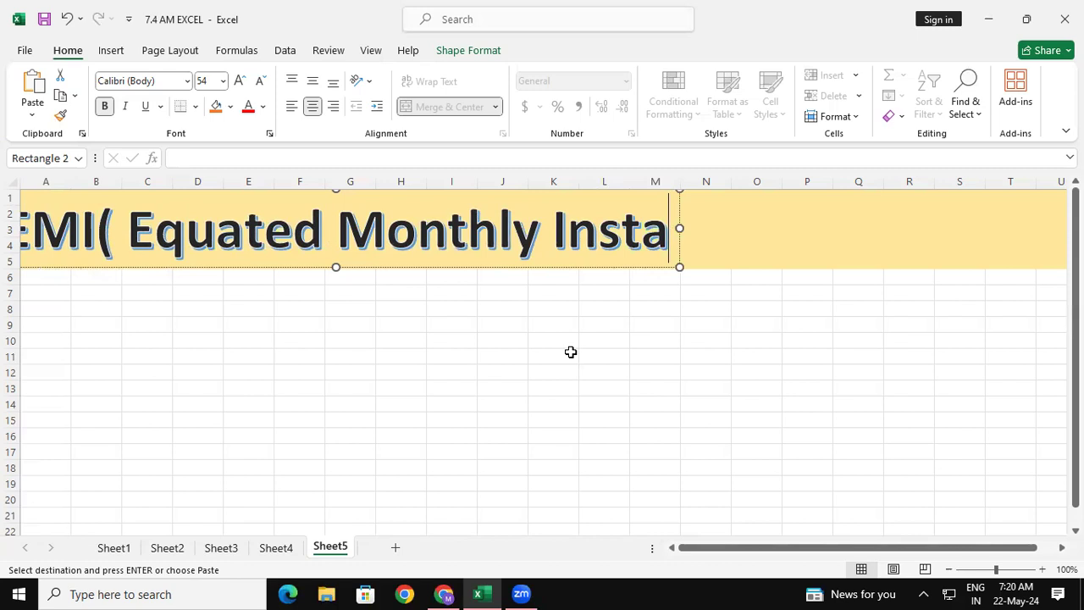
type("llmen")
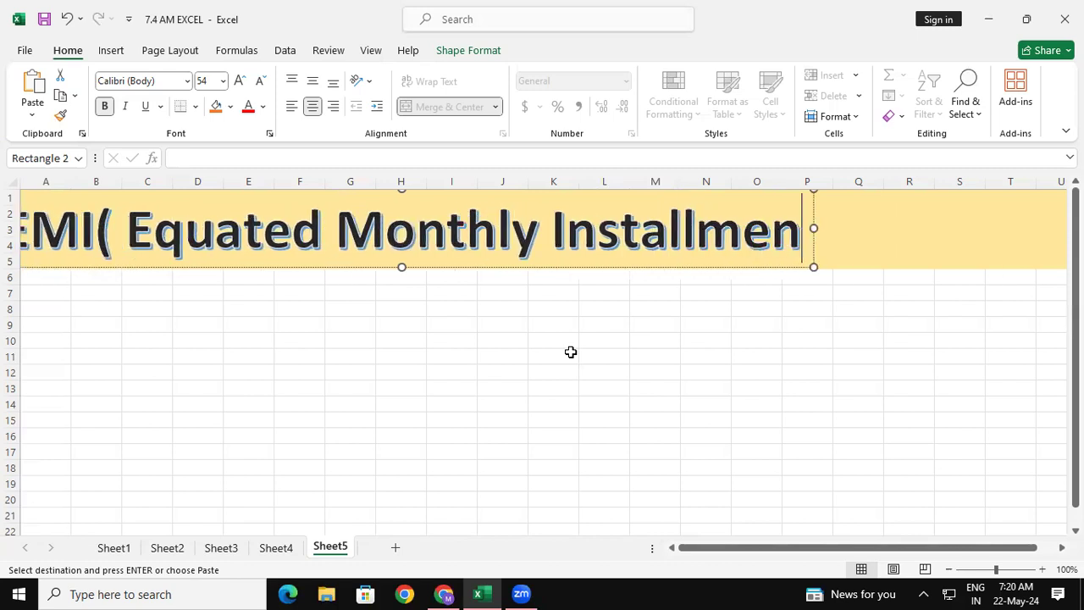
type("t")
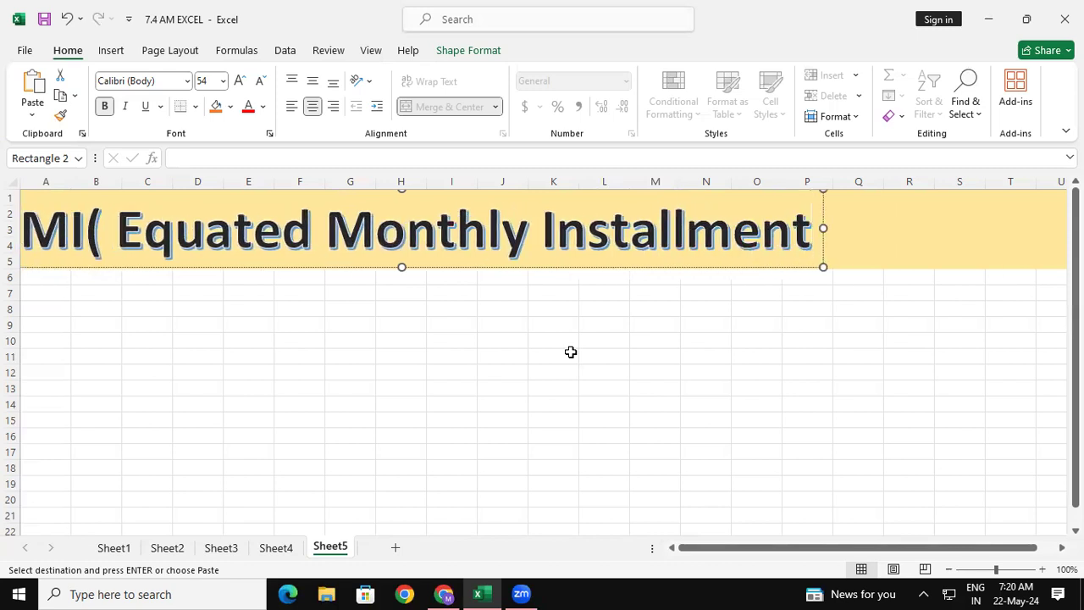
Step: Check the spelling in Chrome, then correct the Excel title's last word to "Instalment" and add the closing parenthesis
left_click(442, 594)
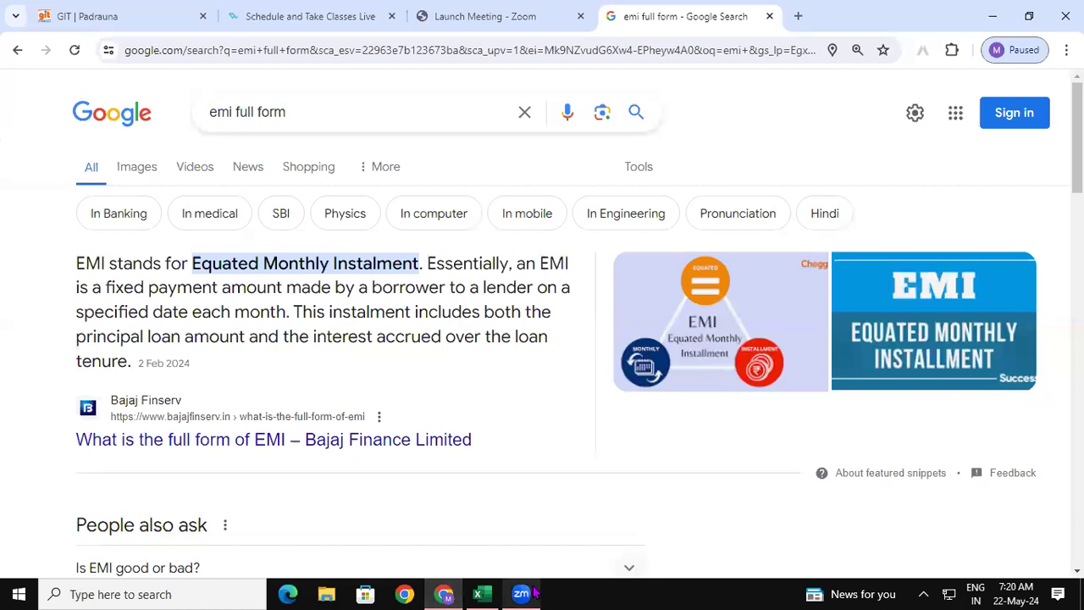
left_click(481, 594)
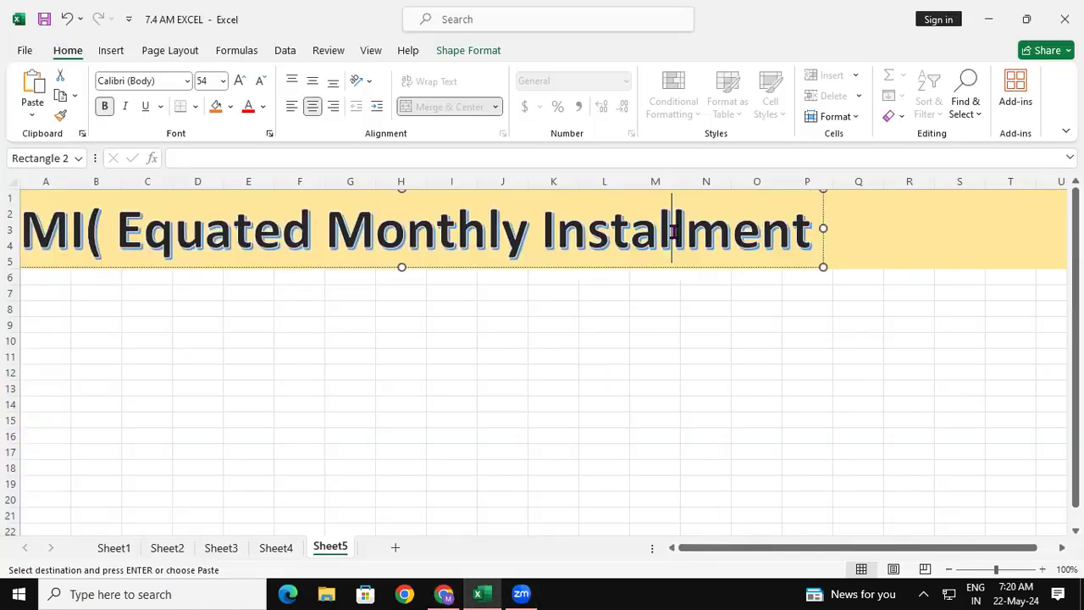
left_click(726, 356)
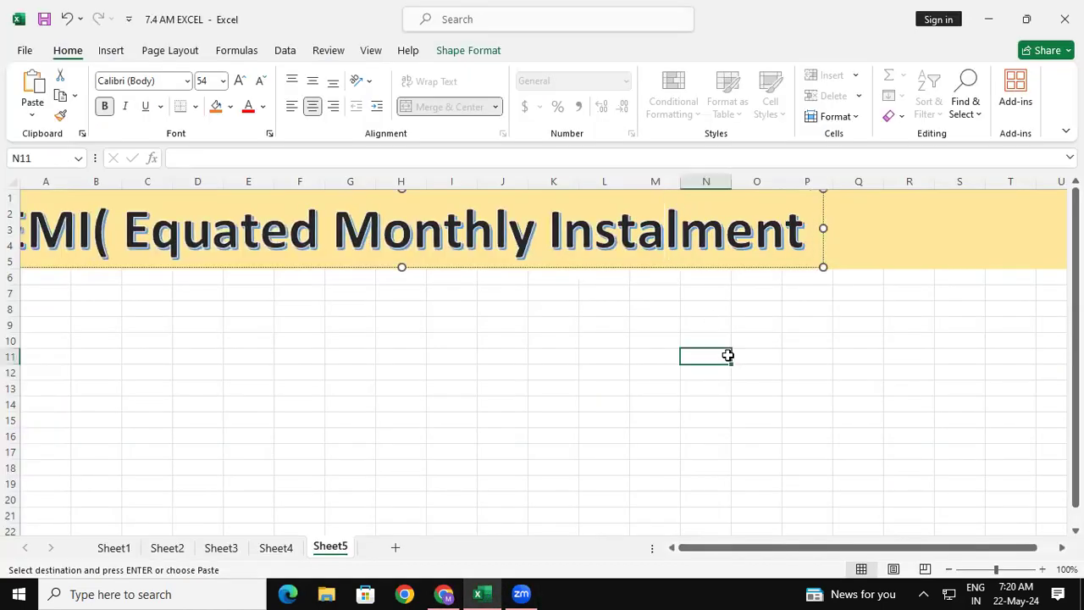
left_click(808, 235)
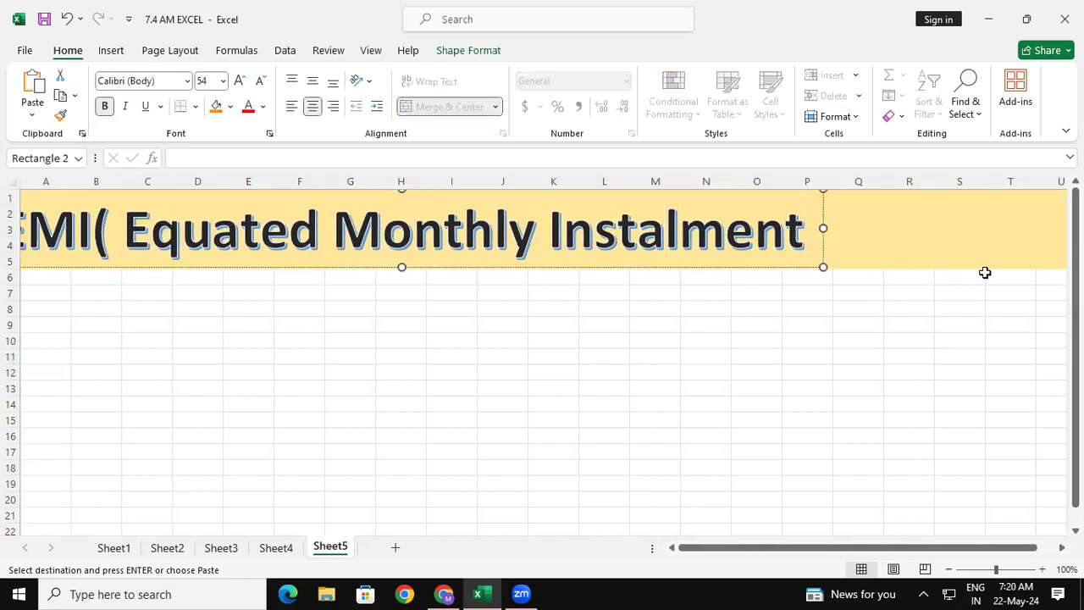
type(")")
left_click_drag(826, 434, 855, 434)
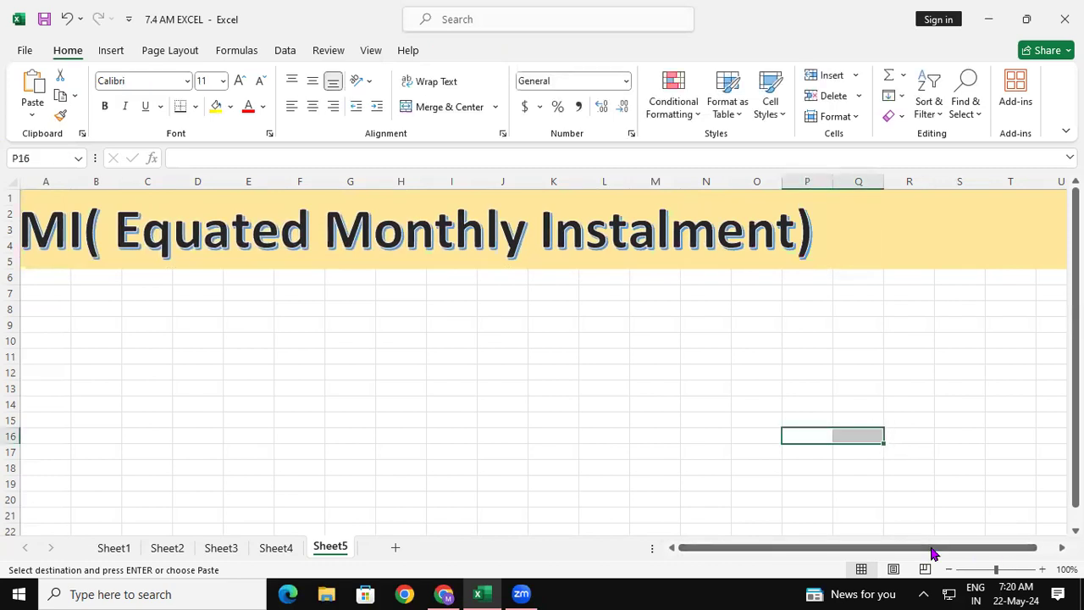
Step: Move the WordArt title horizontally along the yellow banner so its full text fits, starting in column B
left_click(473, 457)
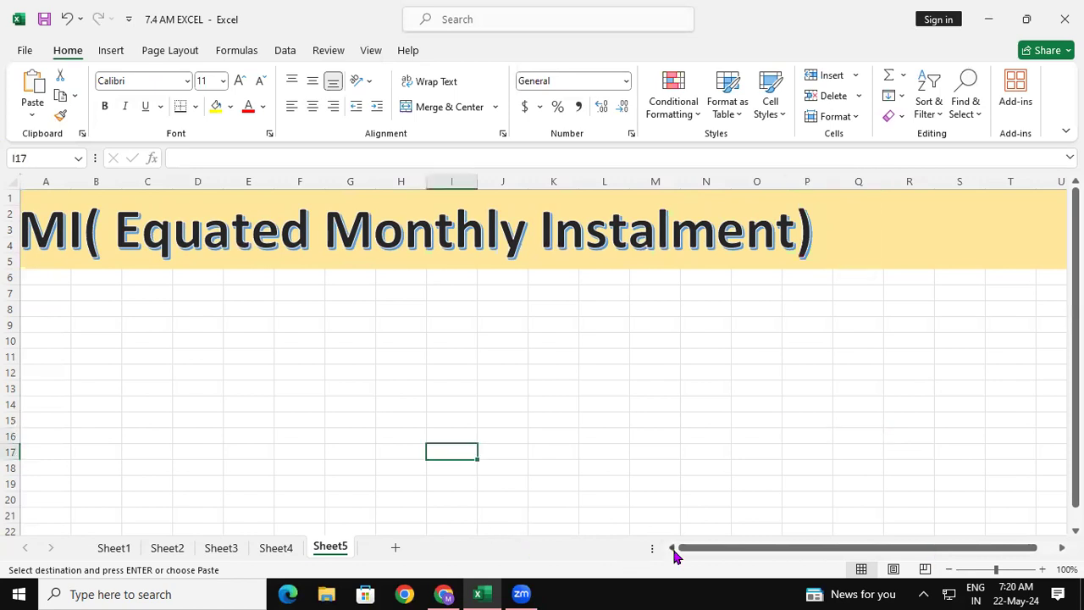
left_click(494, 440)
left_click(257, 237)
left_click_drag(317, 267, 412, 268)
left_click(286, 360)
left_click(189, 398)
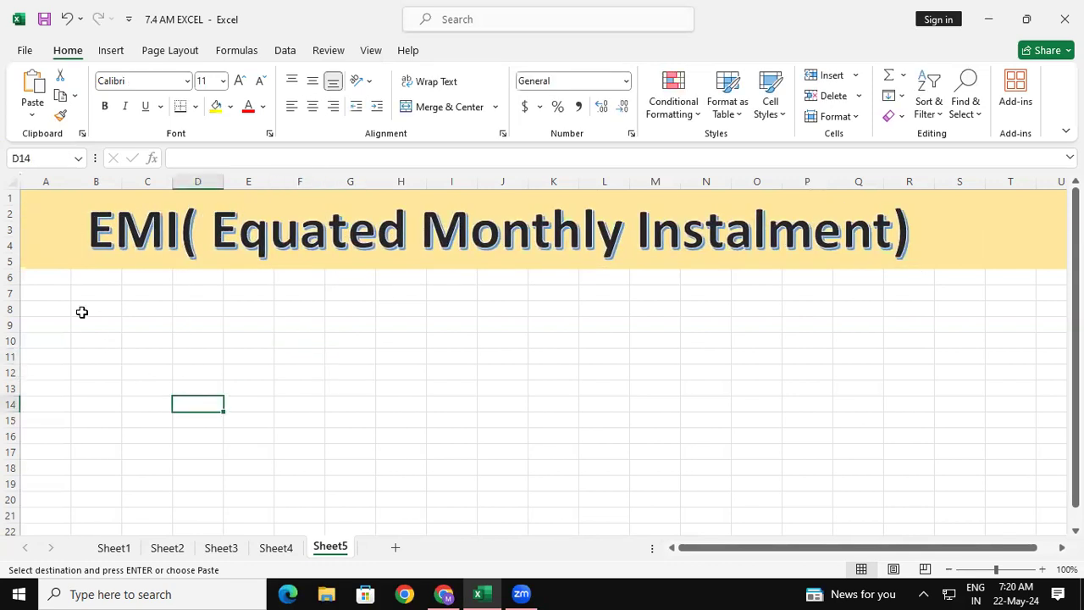
Step: Save the 7.4 AM EXCEL workbook
left_click(39, 282)
left_click(225, 329)
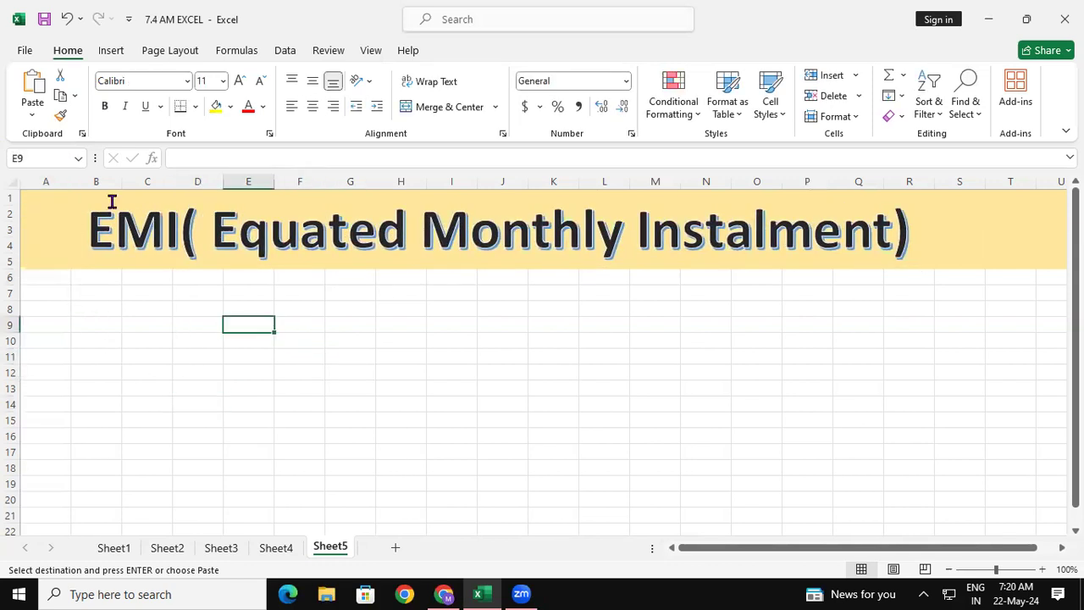
left_click(45, 19)
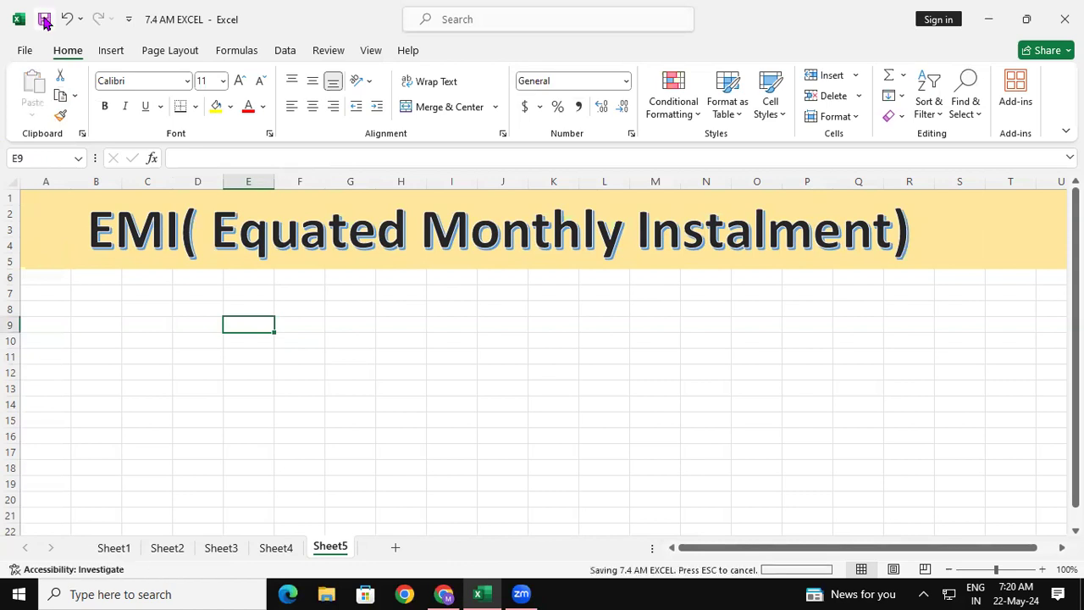
left_click(236, 307)
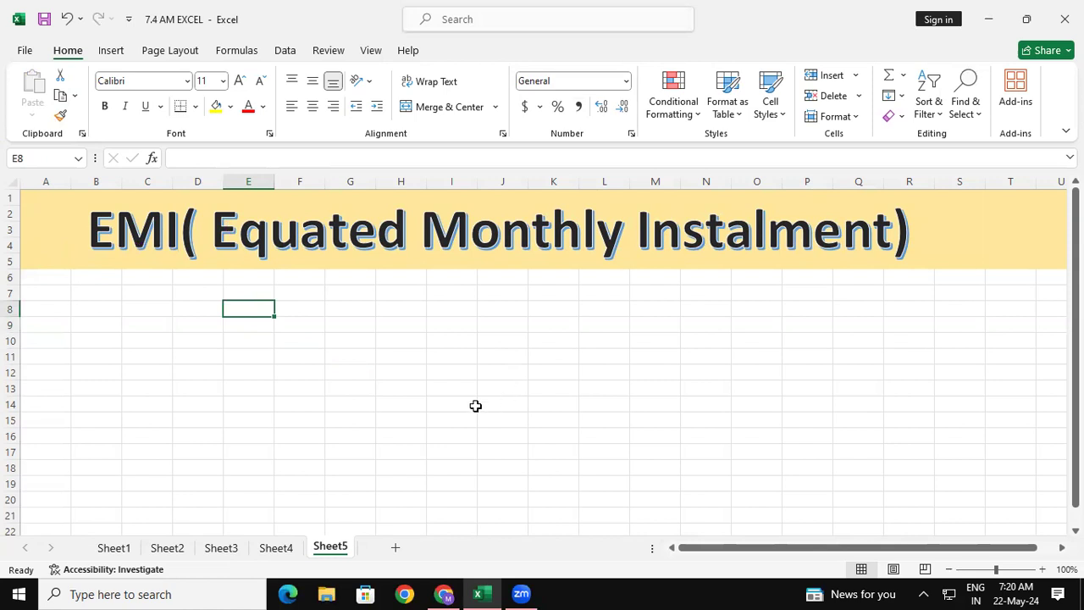
Step: Enter "Product" in cell B8 and "Car" in cell C8
left_click(99, 305)
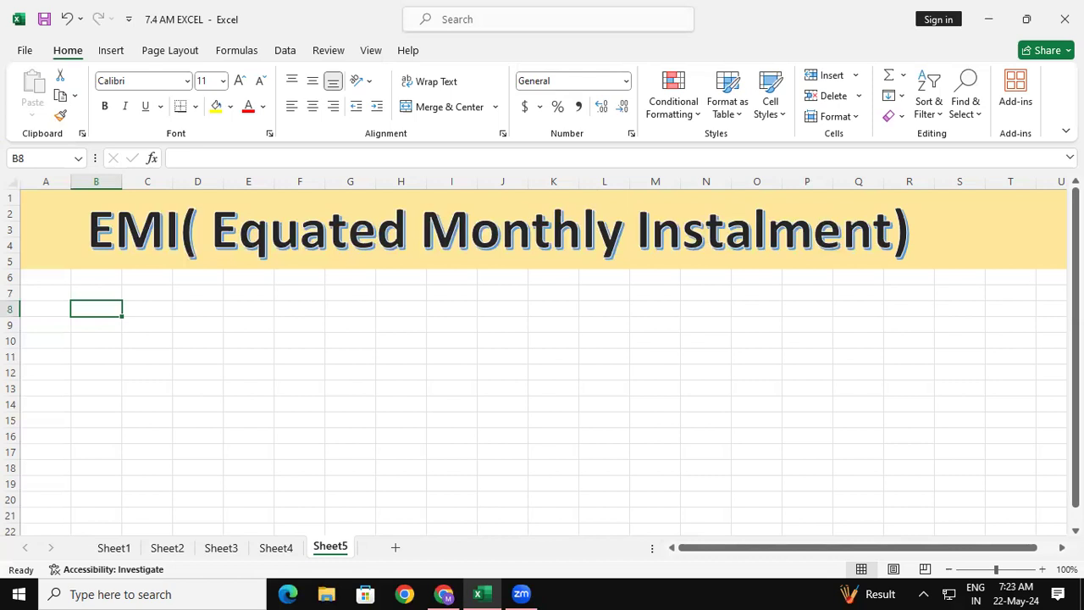
type("Product")
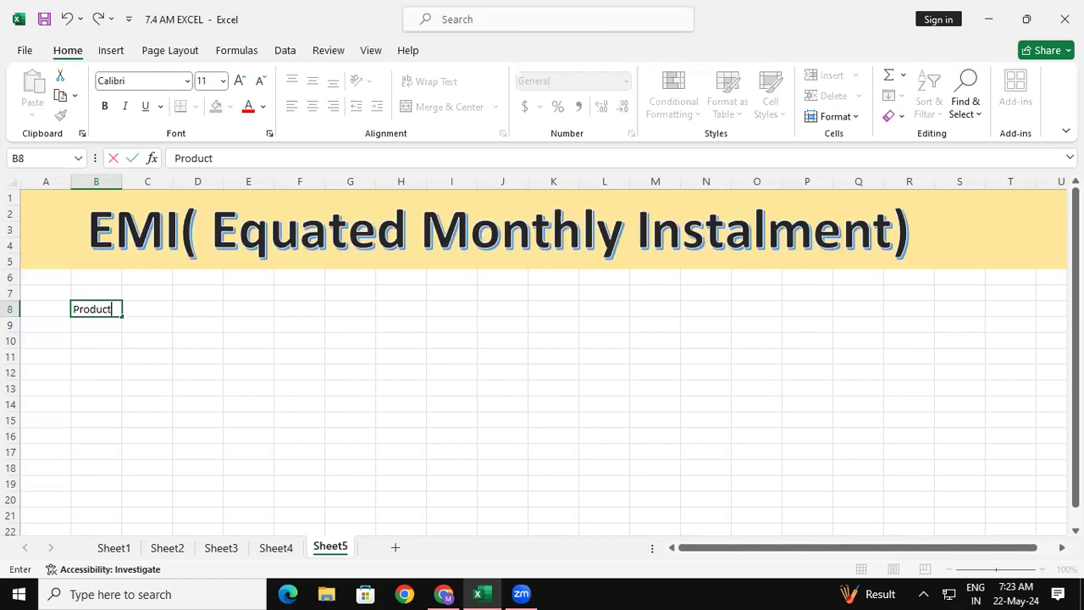
key("Tab")
type("Ca")
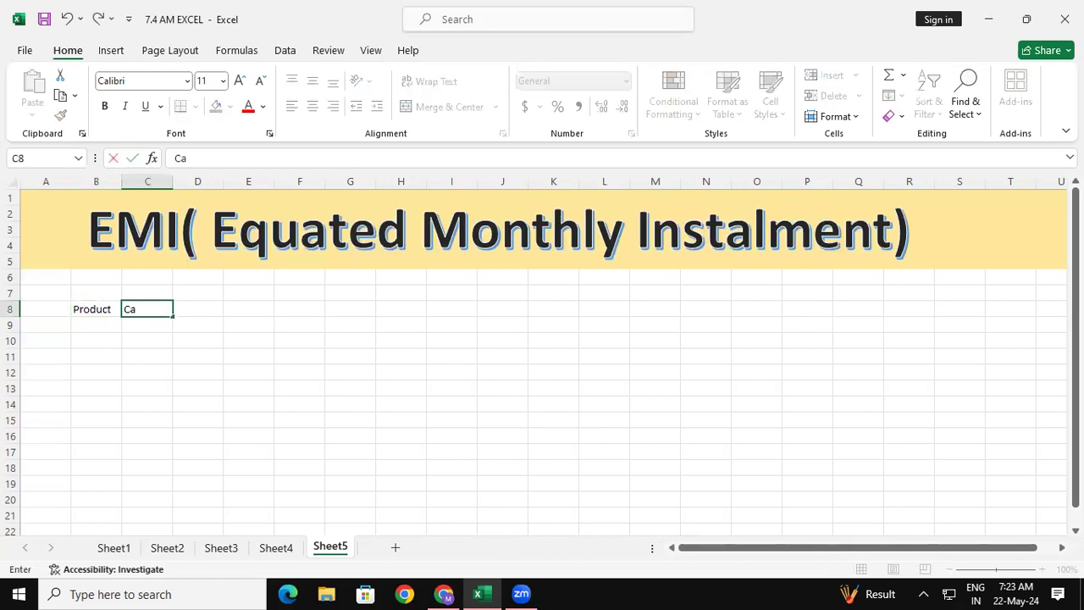
left_click(144, 436)
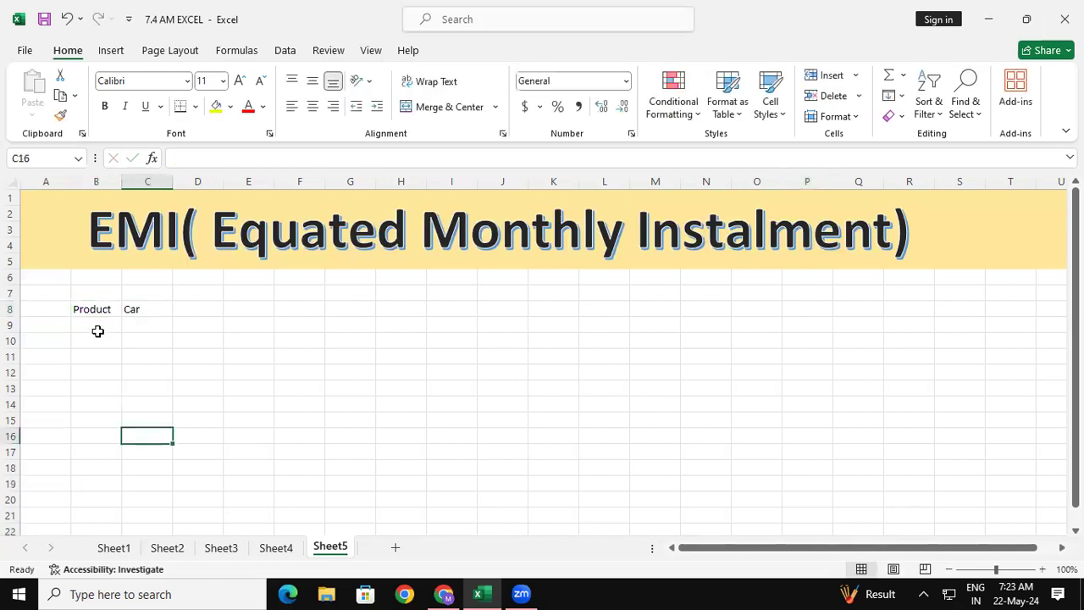
Step: Make cells B8:C8 bold at font size 18 and autofit the widths of columns B and C
left_click_drag(88, 310, 139, 310)
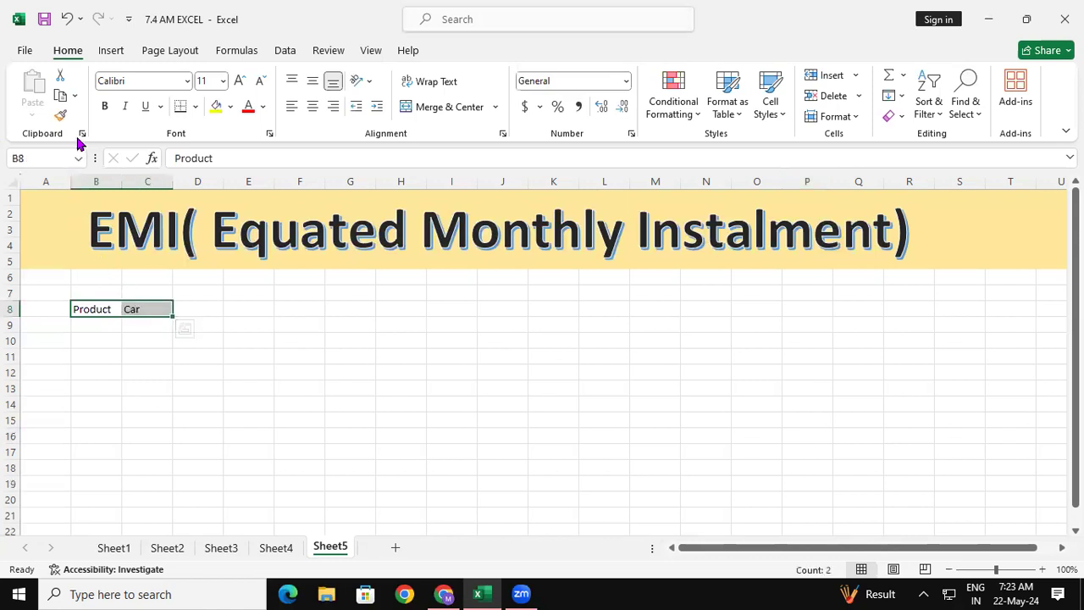
left_click(105, 107)
left_click(241, 81)
left_click(241, 80)
left_click(241, 81)
left_click(240, 81)
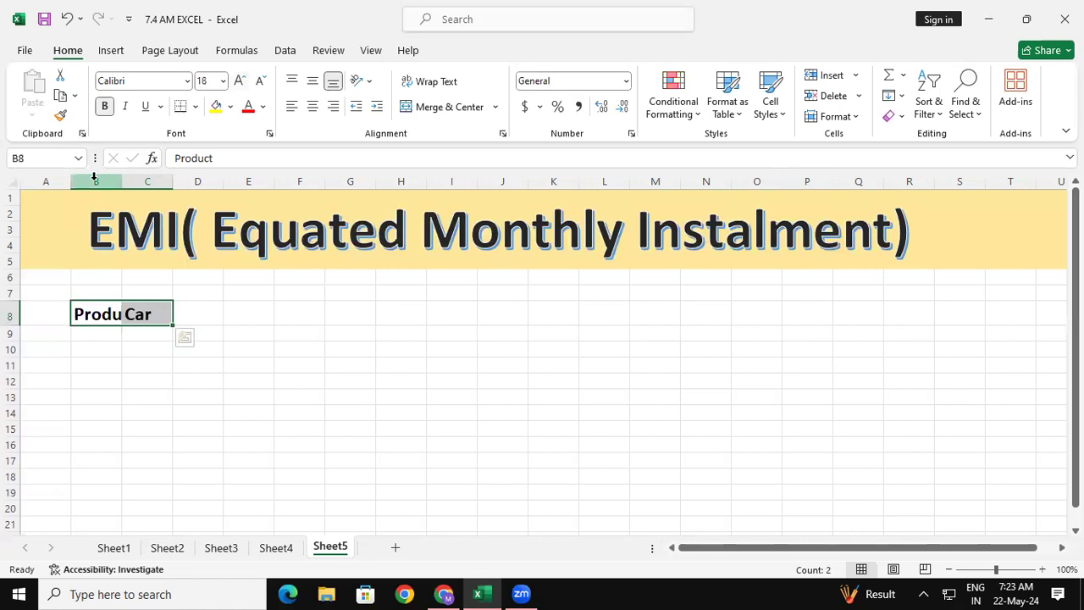
left_click_drag(96, 180, 133, 181)
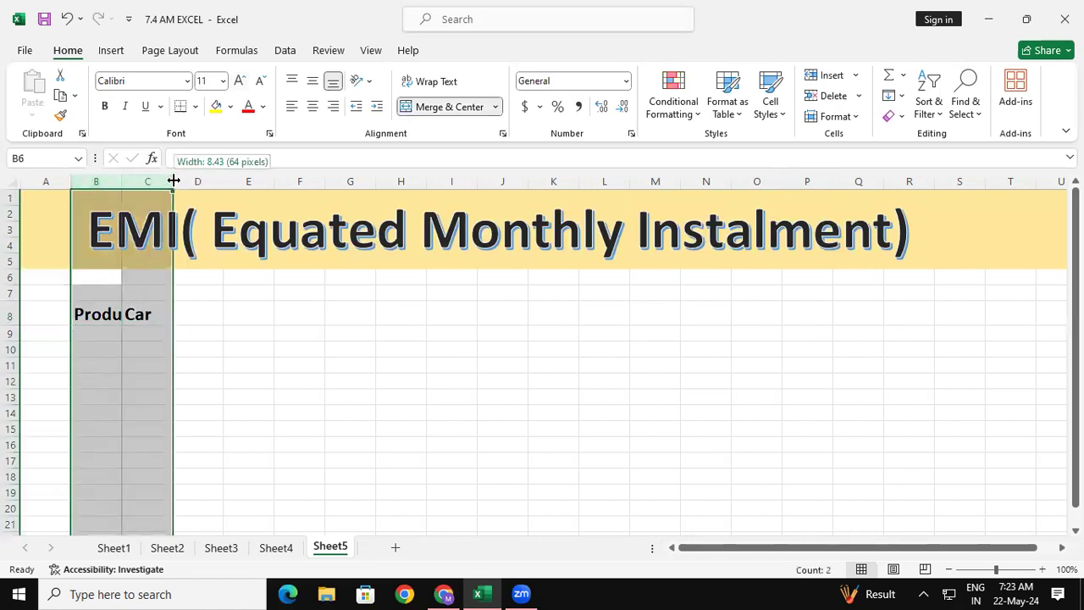
double_click(173, 181)
left_click(99, 332)
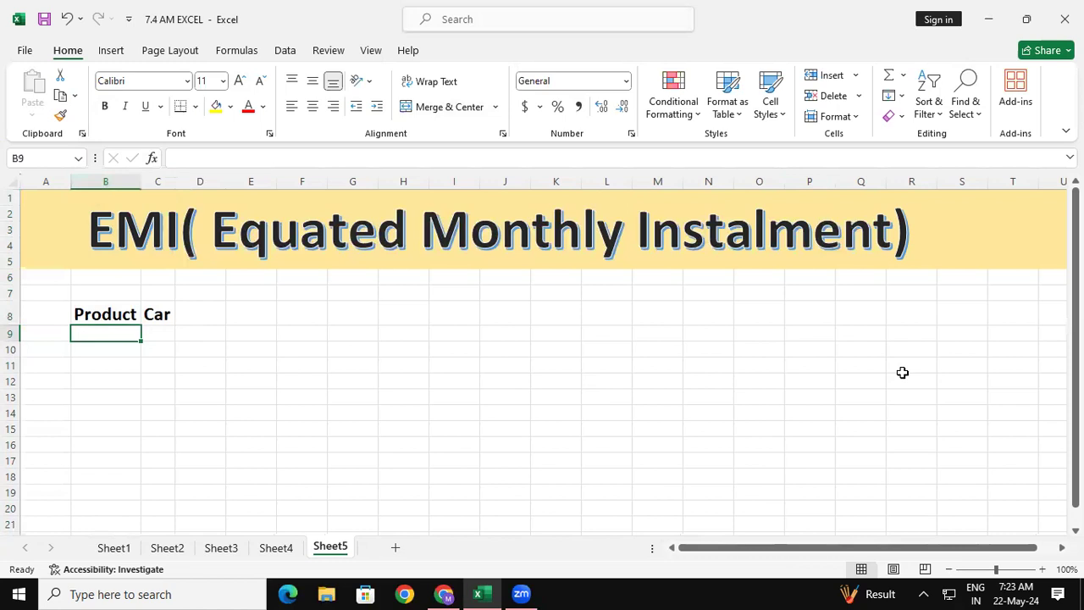
type("price")
key("BackSpace")
key("BackSpace")
key("BackSpace")
key("BackSpace")
key("BackSpace")
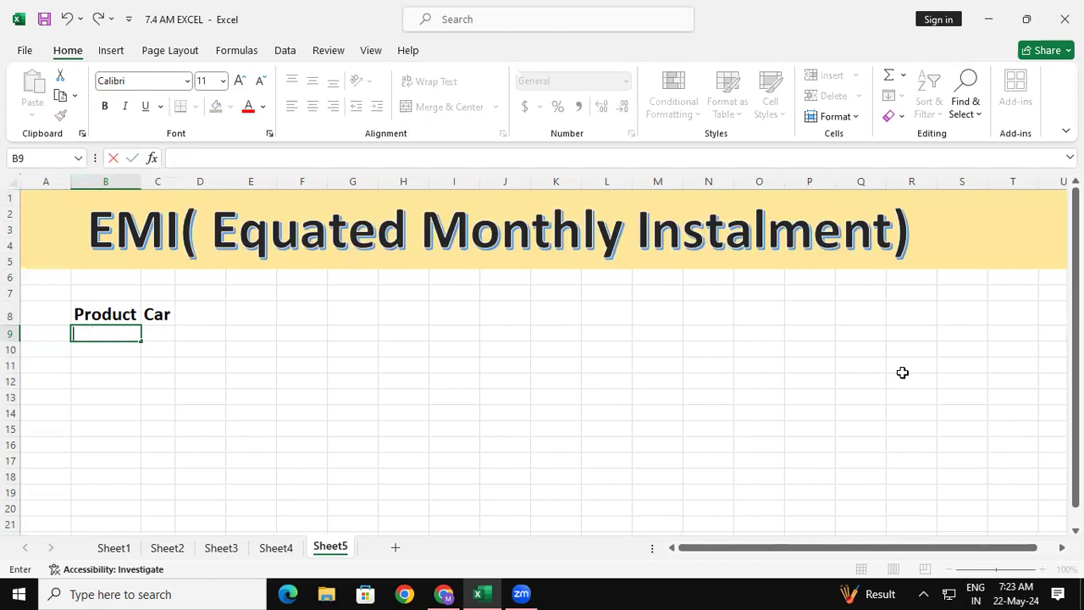
Step: Enter "Price" in cell B9 and 500000 in cell C9
type("Price")
key("Tab")
type("500000")
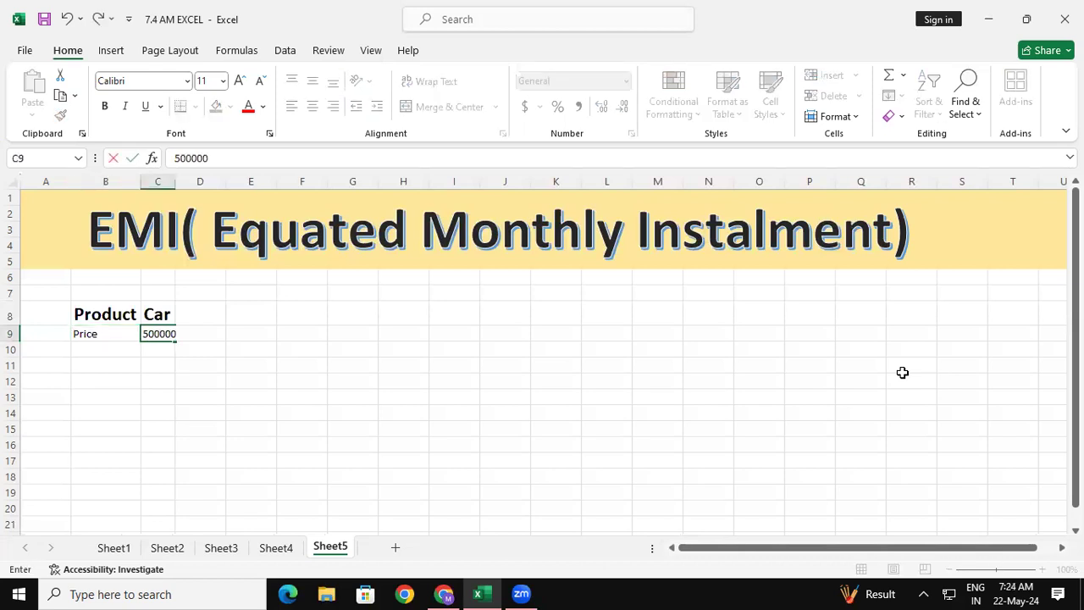
key("Return")
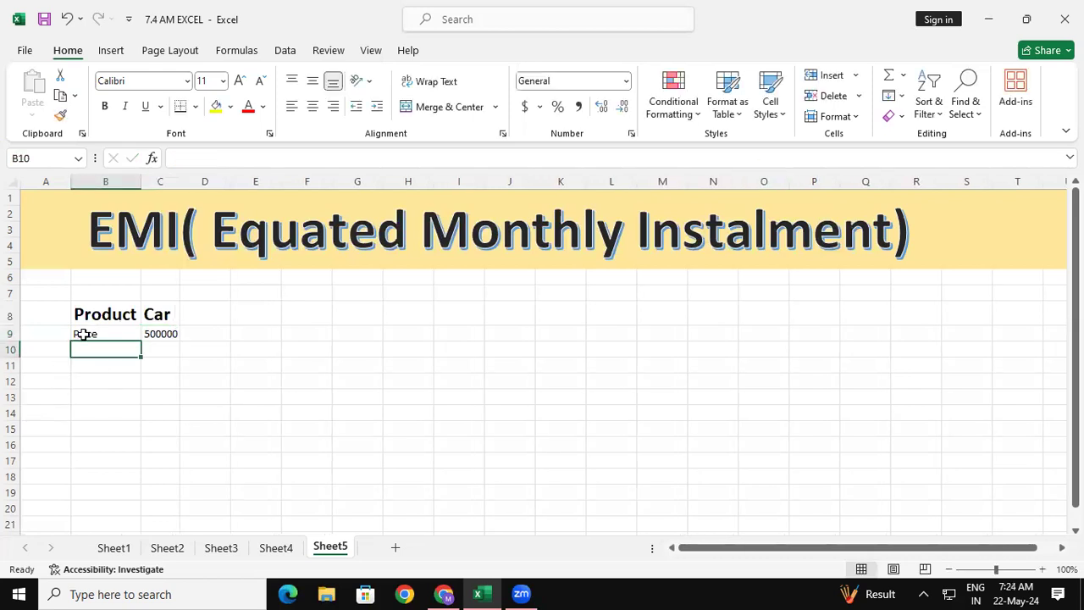
Step: Increase the font size of cells B9:C9 to 16
left_click_drag(78, 334, 157, 327)
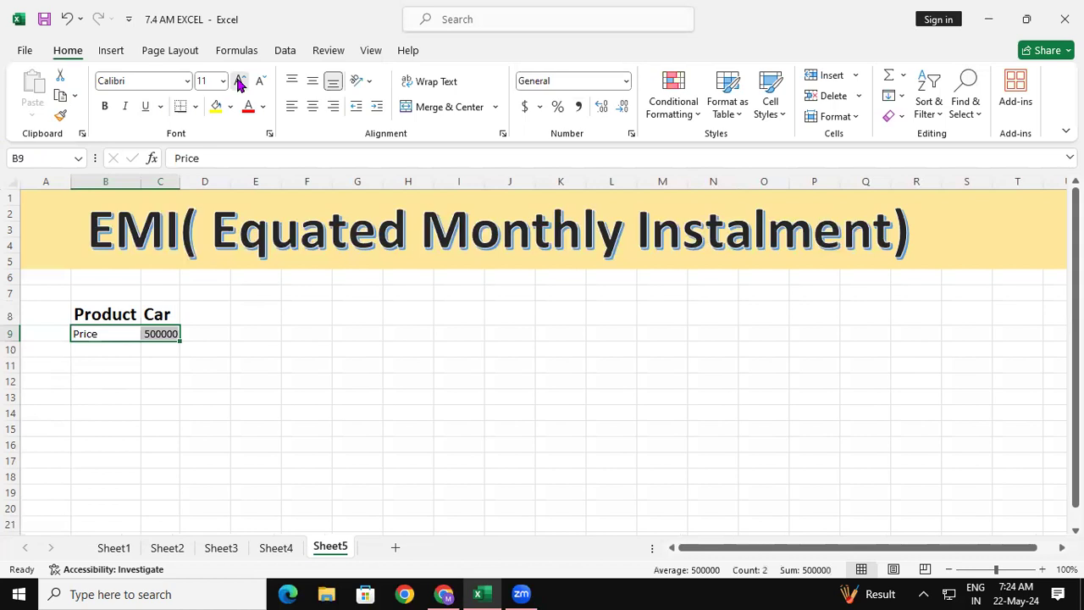
left_click(240, 80)
left_click(240, 80)
left_click(239, 81)
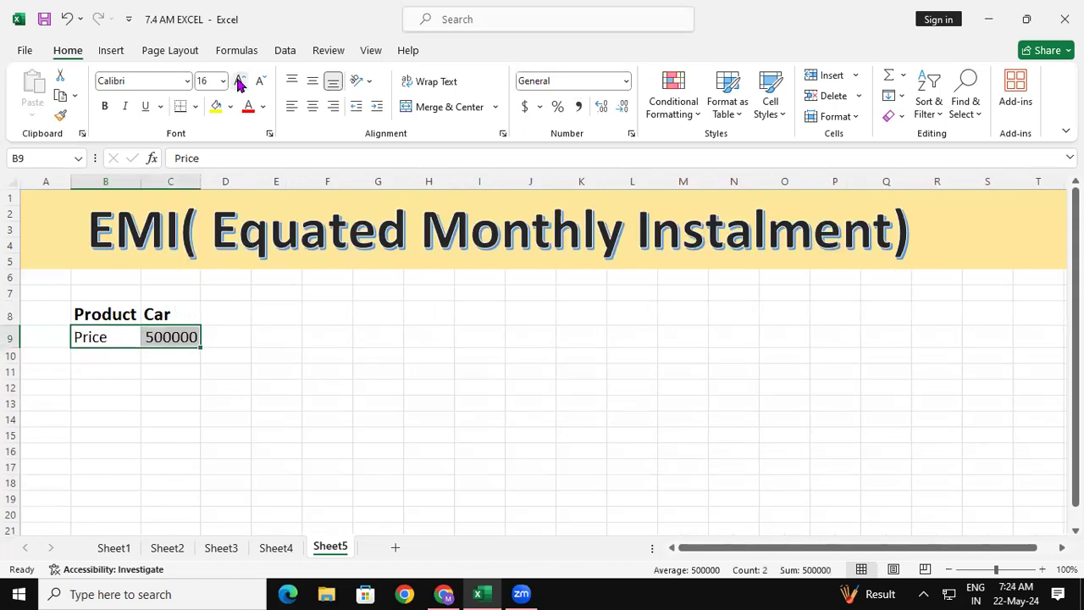
Step: Enter "Down Payment" in cell B10 and 300000 in cell C10
left_click(109, 354)
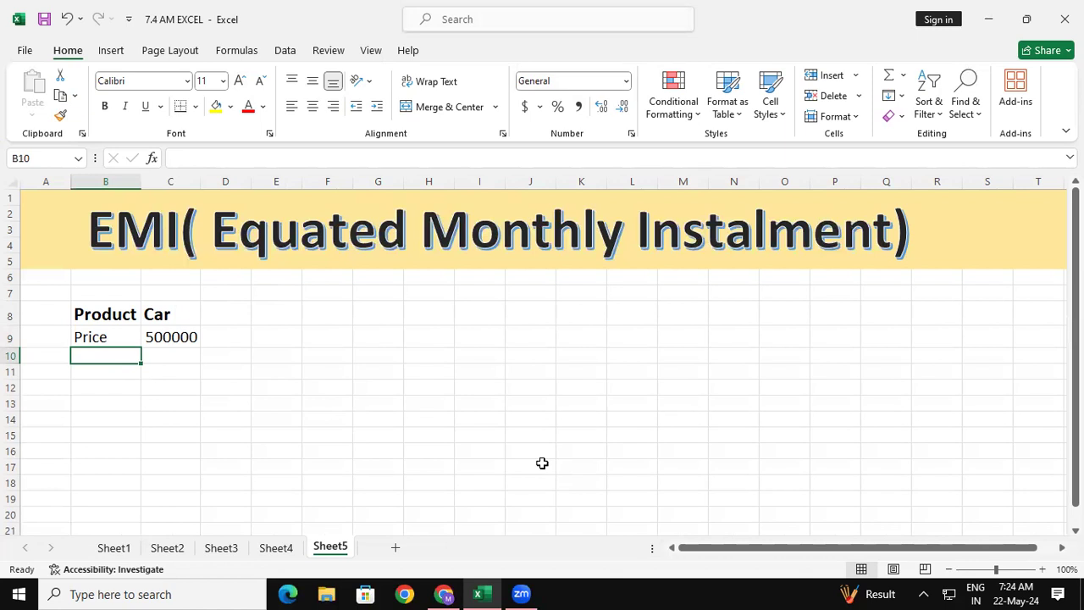
type("down")
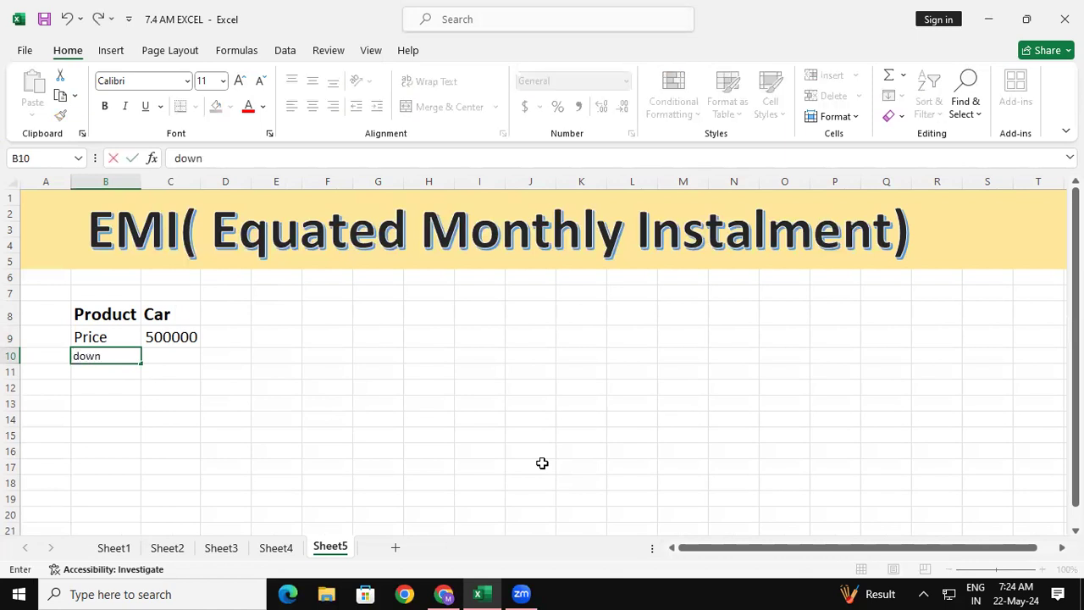
key("BackSpace")
key("BackSpace")
key("BackSpace")
key("BackSpace")
type("Down Paym")
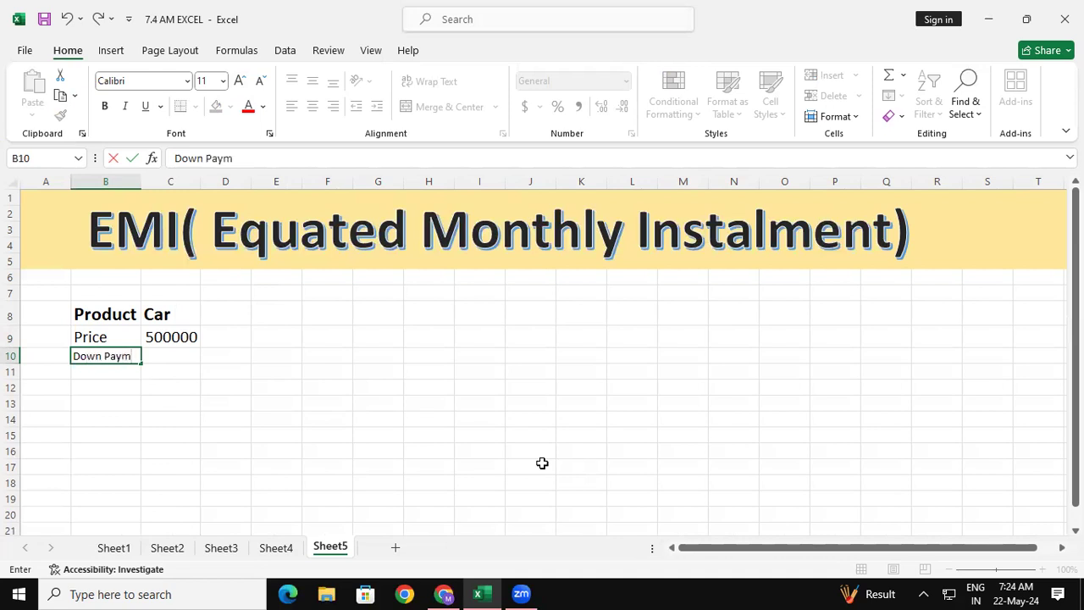
type("ent")
key("Tab")
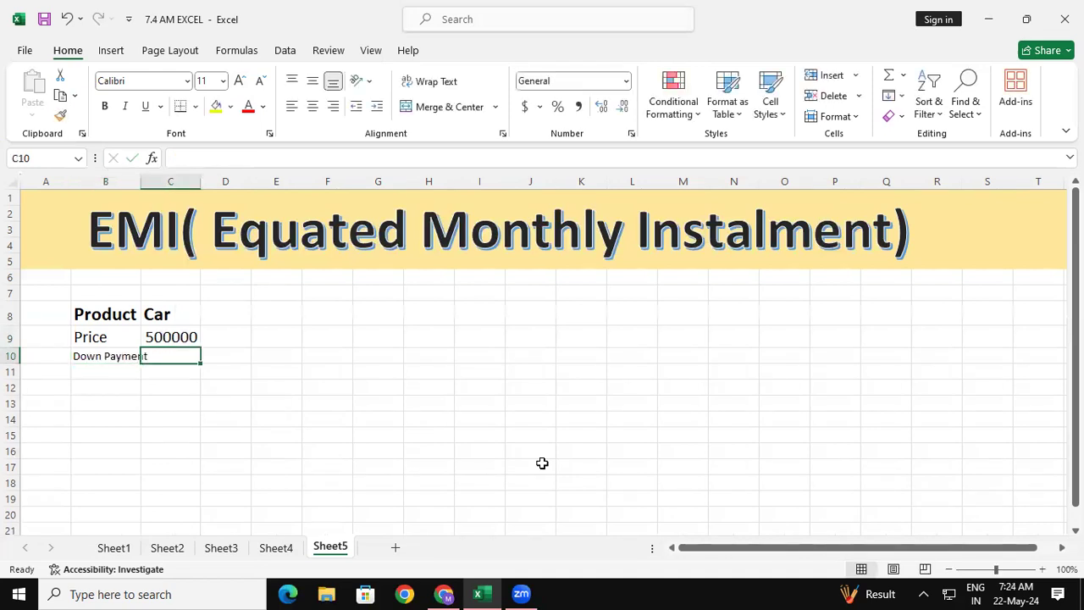
type("30")
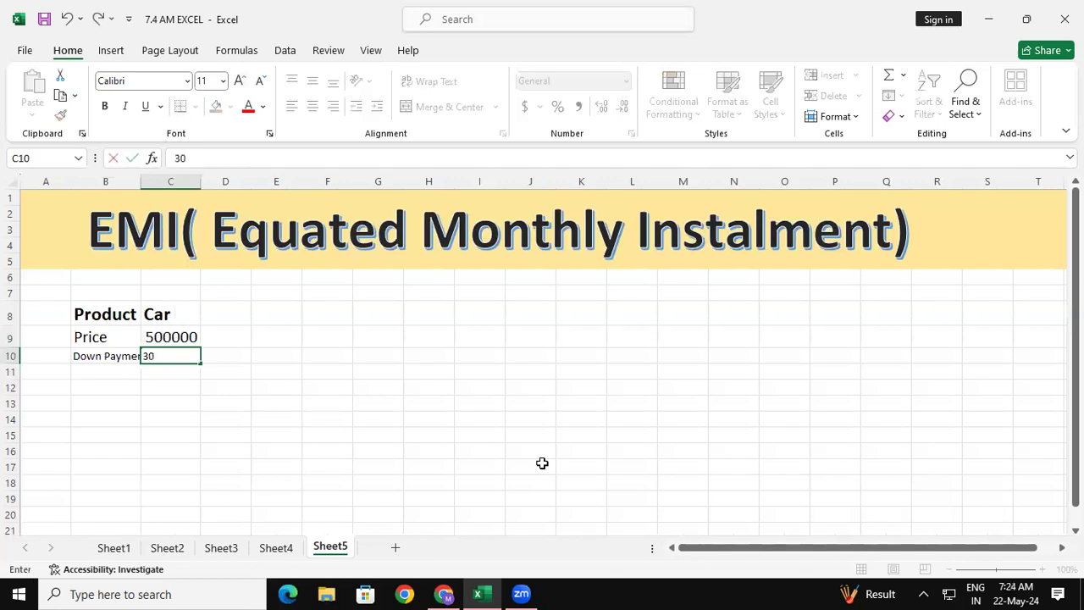
type("0000")
key("Return")
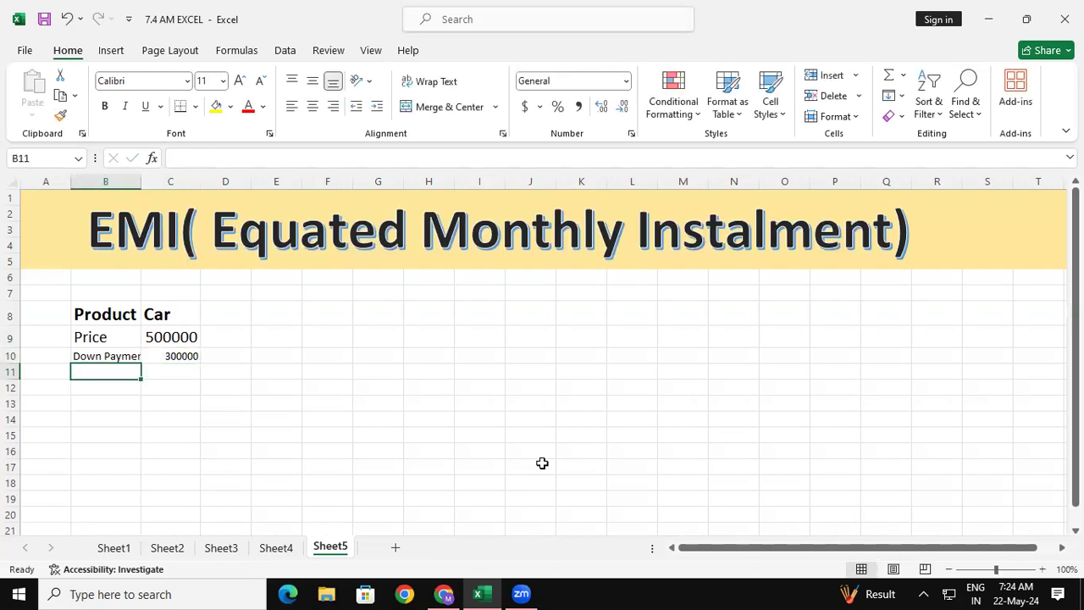
Step: Enter "Loan Amount" in cell B11, leaving its value cell empty
type("Loa")
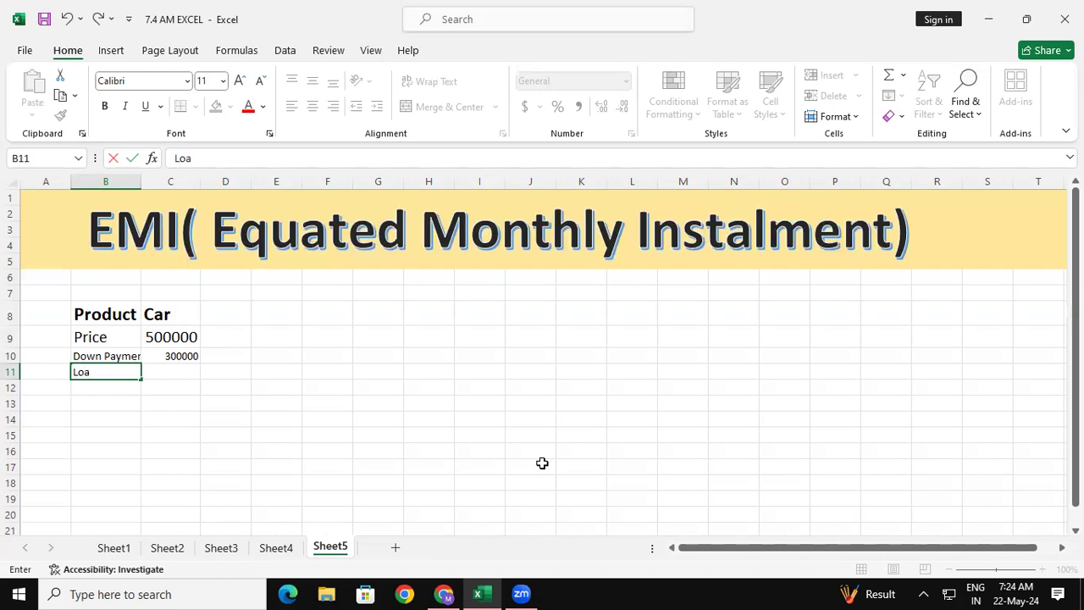
type("n Amount")
key("Return")
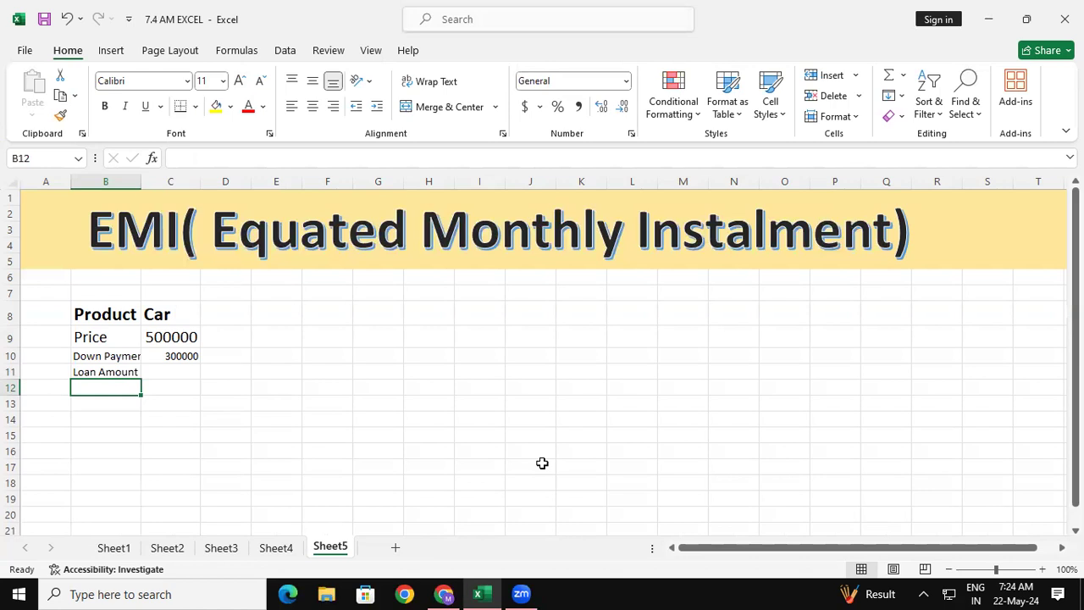
Step: Enter "Interest" in cell B12 and 7% in cell C12
type("int")
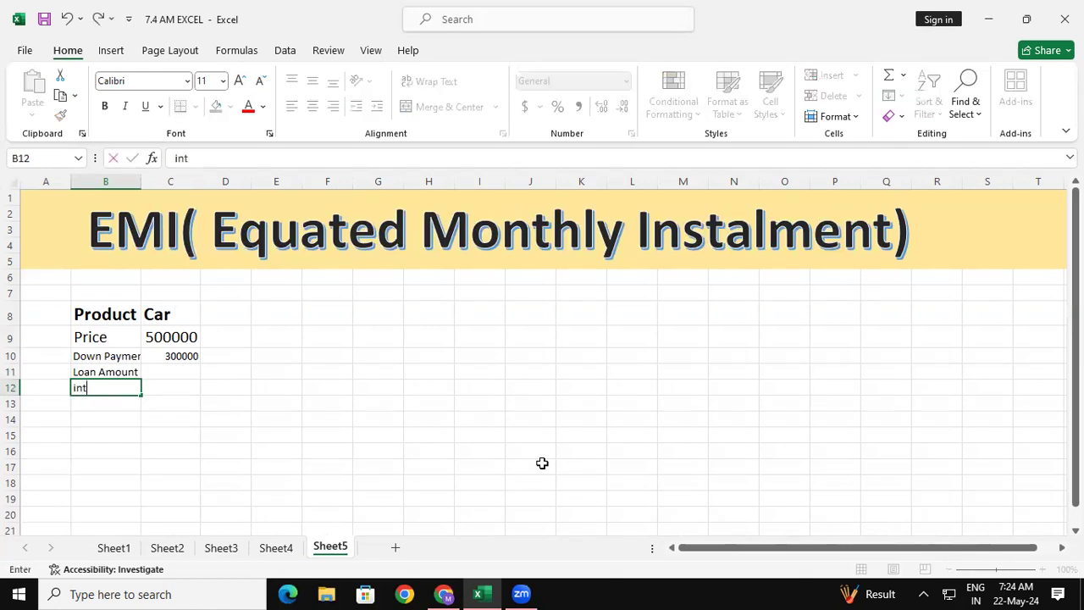
type("eres")
key("BackSpace")
key("BackSpace")
key("BackSpace")
key("BackSpace")
key("BackSpace")
key("BackSpace")
key("BackSpace")
type("Interest")
key("Tab")
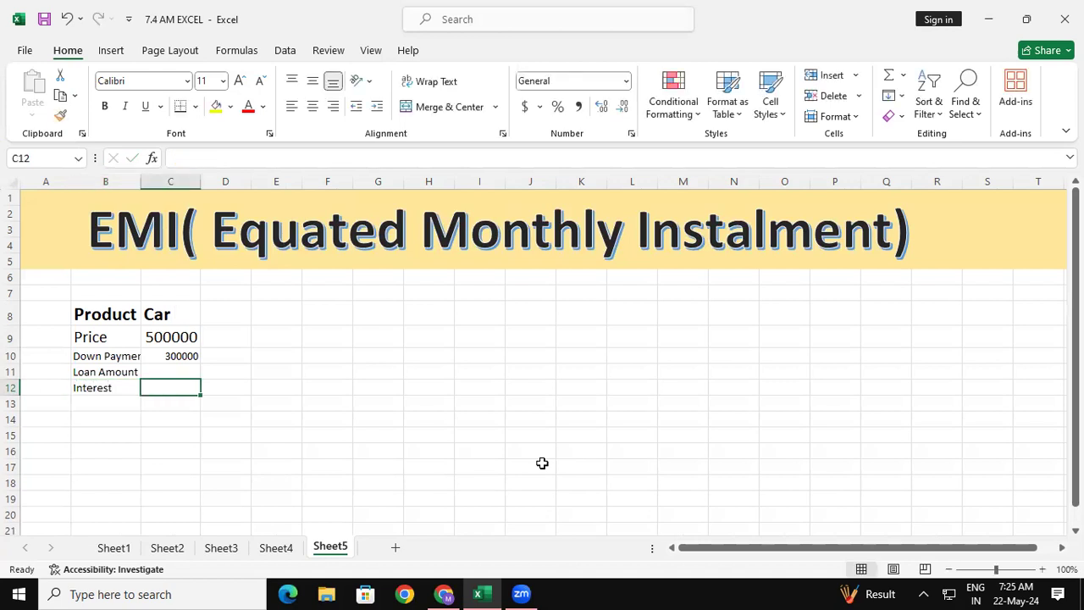
type("7%")
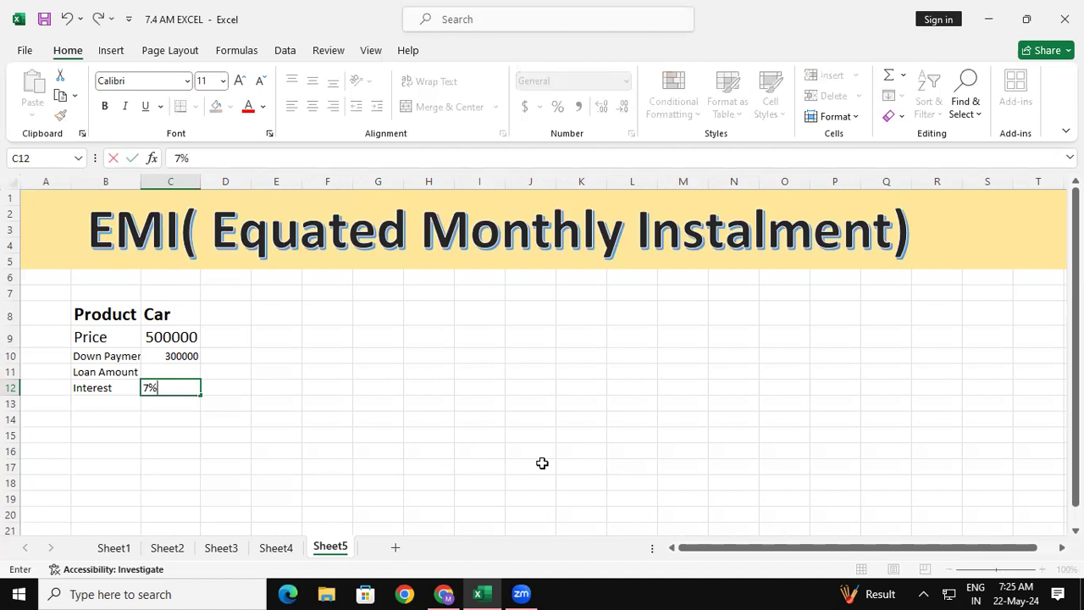
key("Return")
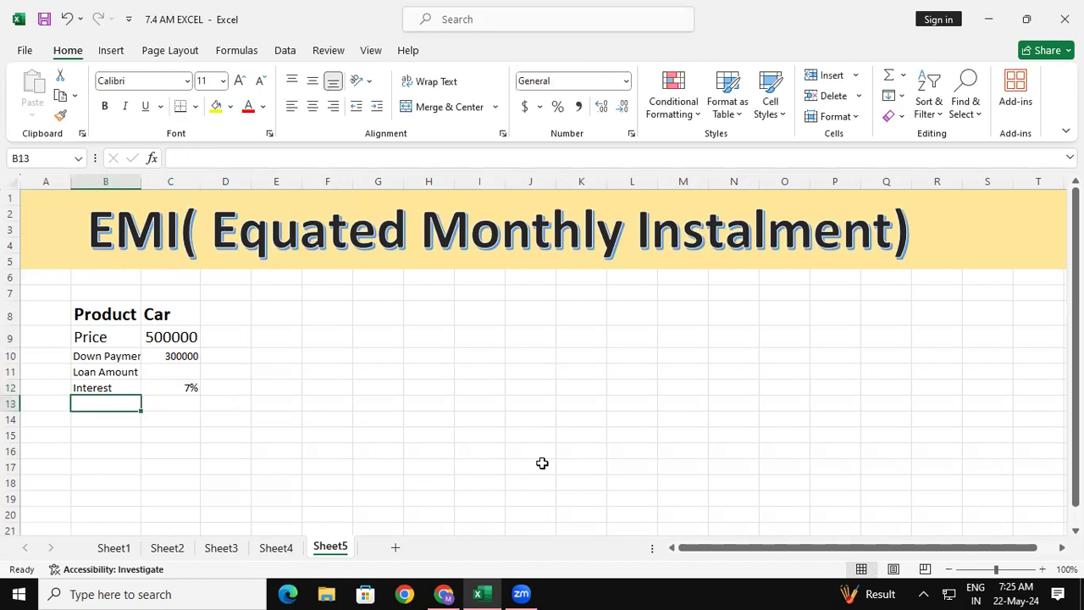
Step: Enter "Month" in cell B13 and 60 in cell C13
type("Month")
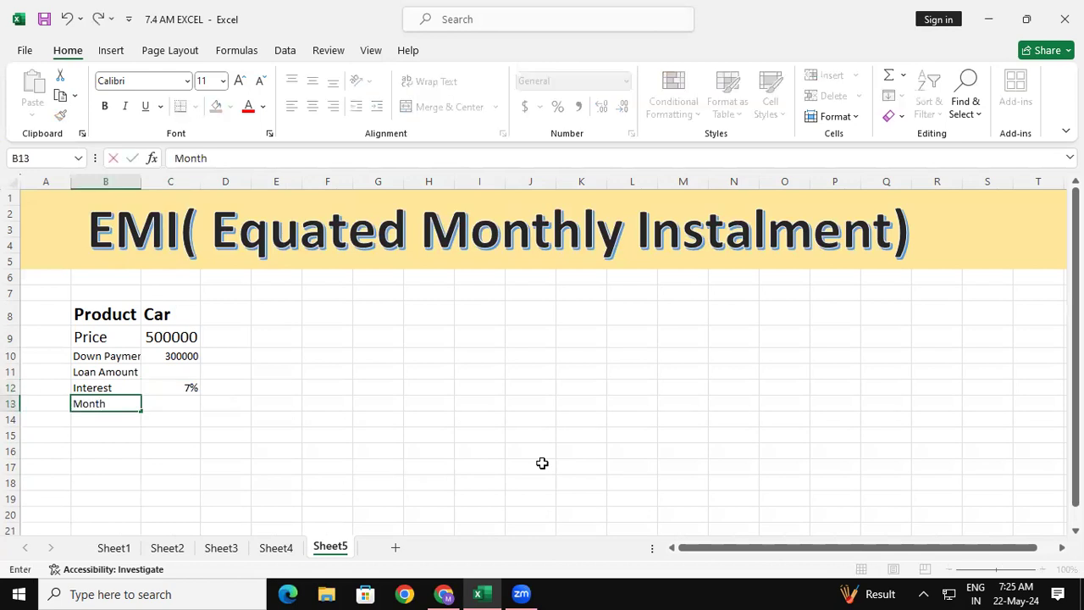
key("Tab")
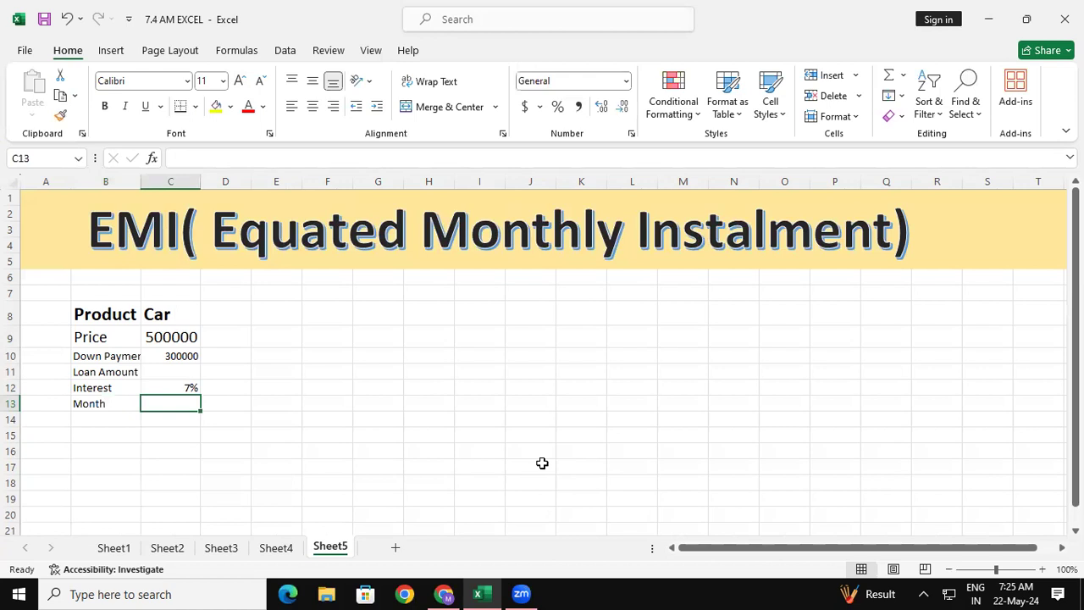
type("60")
key("Return")
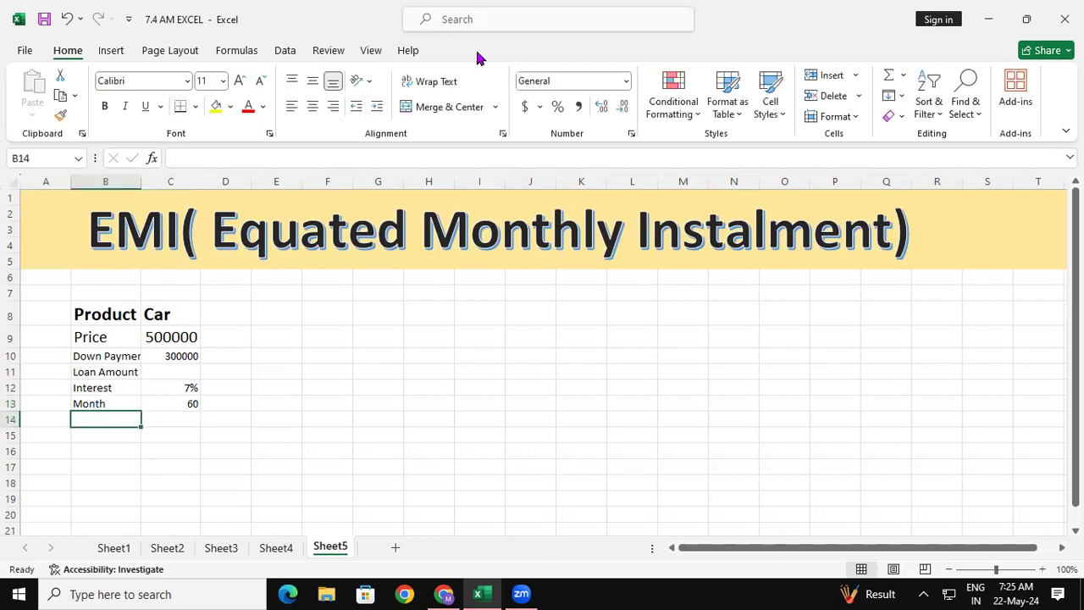
Step: Copy the formatting of the Price cell B9 onto cells B10:C14 with Format Painter
left_click(114, 339)
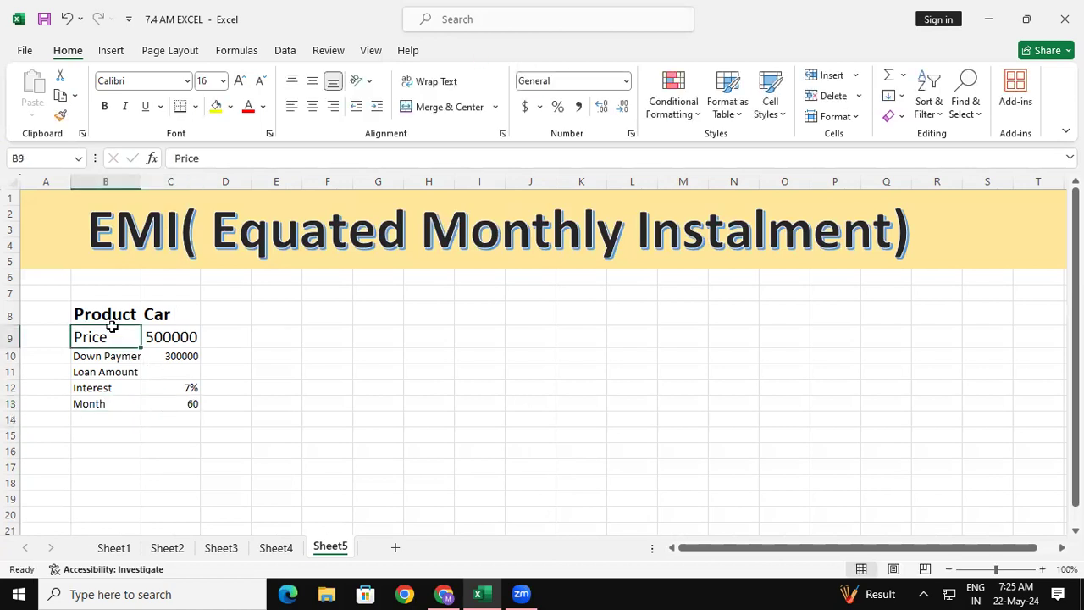
left_click(59, 116)
left_click_drag(87, 356, 169, 413)
Step: Autofit the widths of columns B and C to their contents
left_click_drag(122, 180, 196, 178)
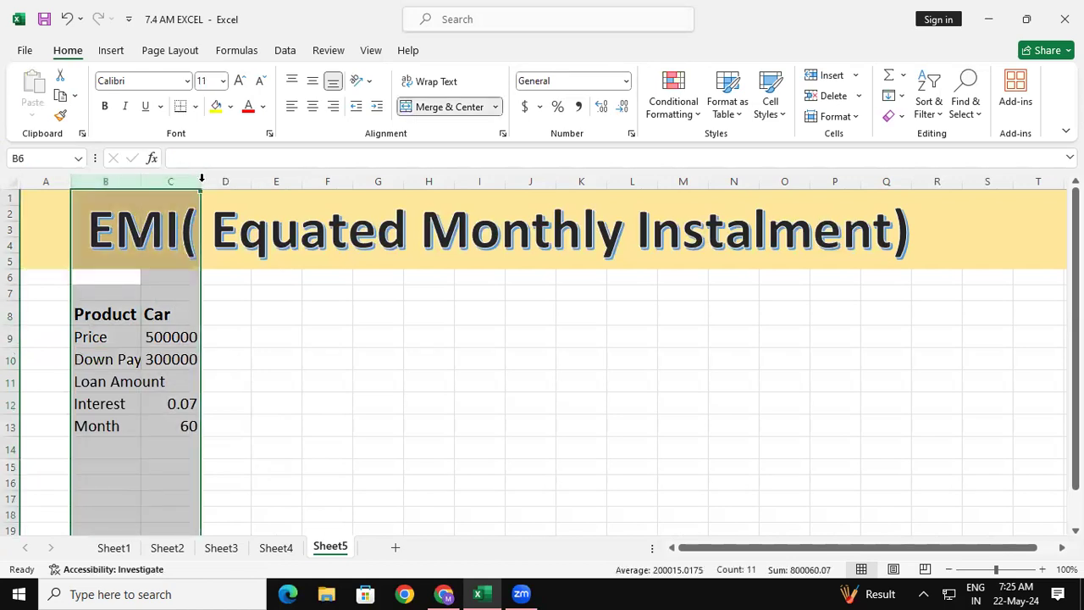
double_click(201, 180)
left_click(355, 341)
Step: Clear all contents and formatting from the loan amount, interest and month value cells C11:C13
left_click(222, 398)
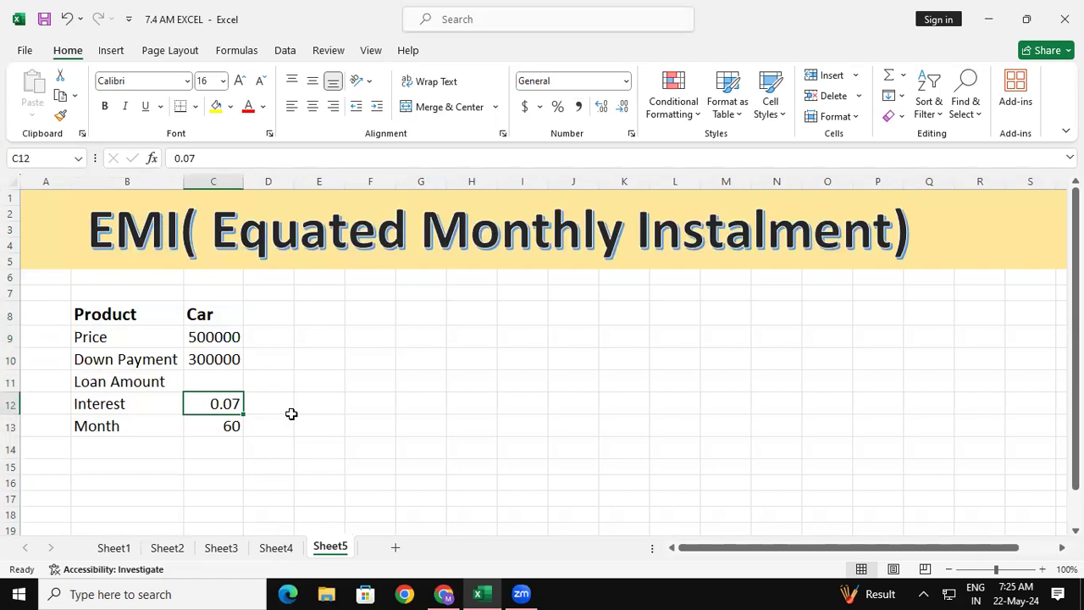
left_click(835, 116)
left_click(893, 116)
left_click(910, 139)
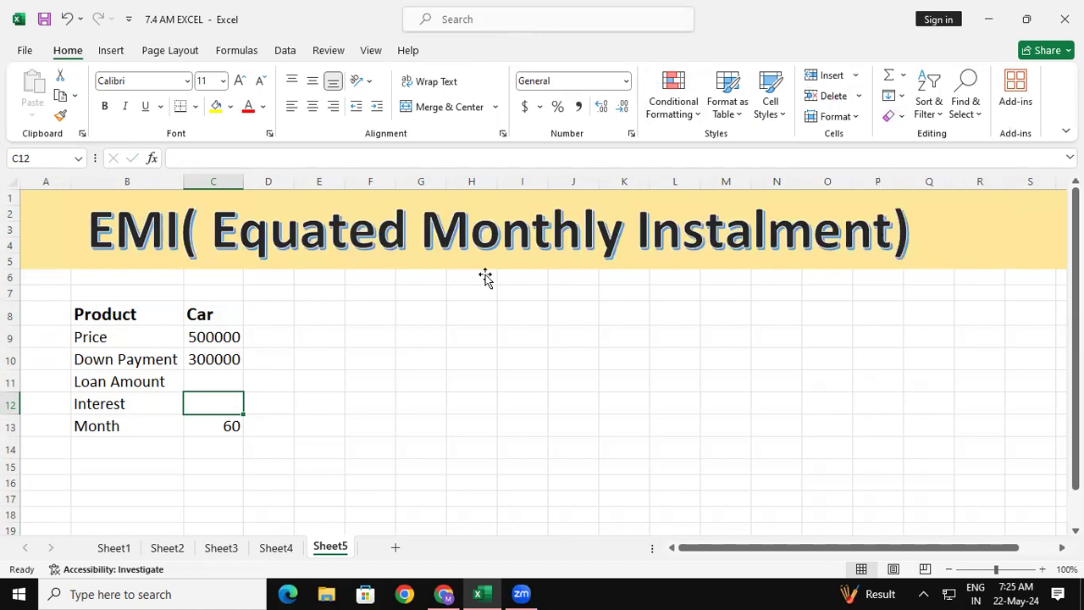
left_click(232, 426)
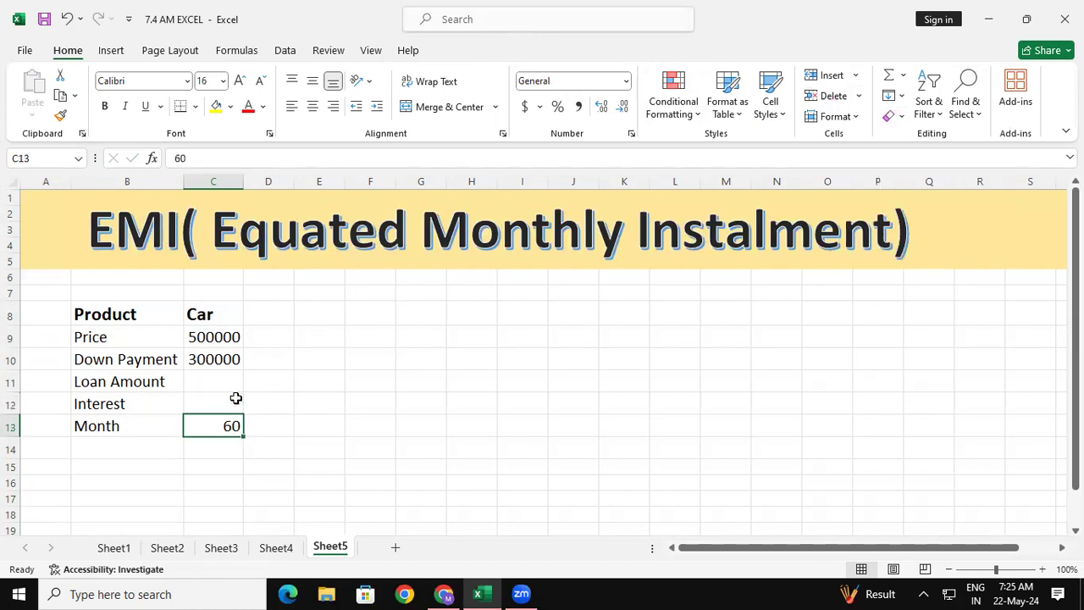
left_click_drag(225, 372, 236, 428)
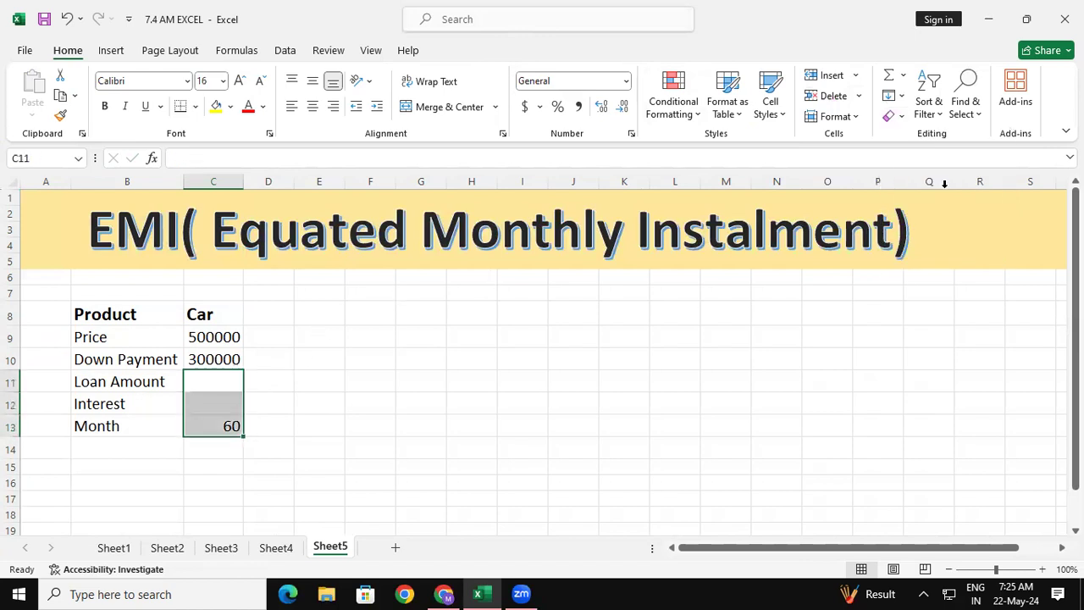
left_click(916, 143)
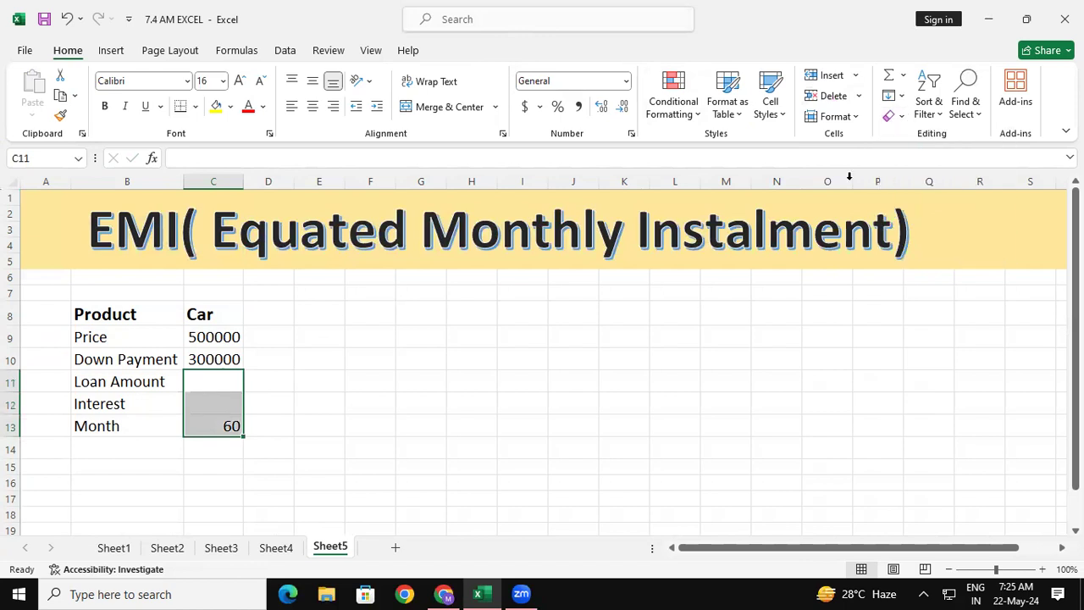
Step: Enter 7% in cell C12 for the interest and 60 in cell C13 for the months
left_click(211, 381)
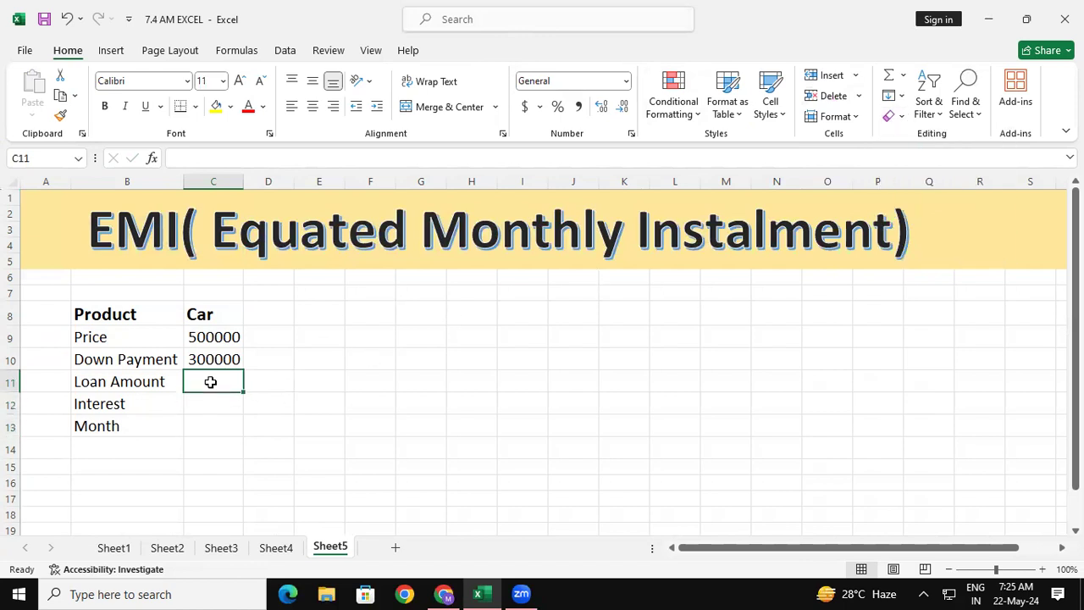
key("Return")
type("7%")
key("Return")
type("60")
key("Return")
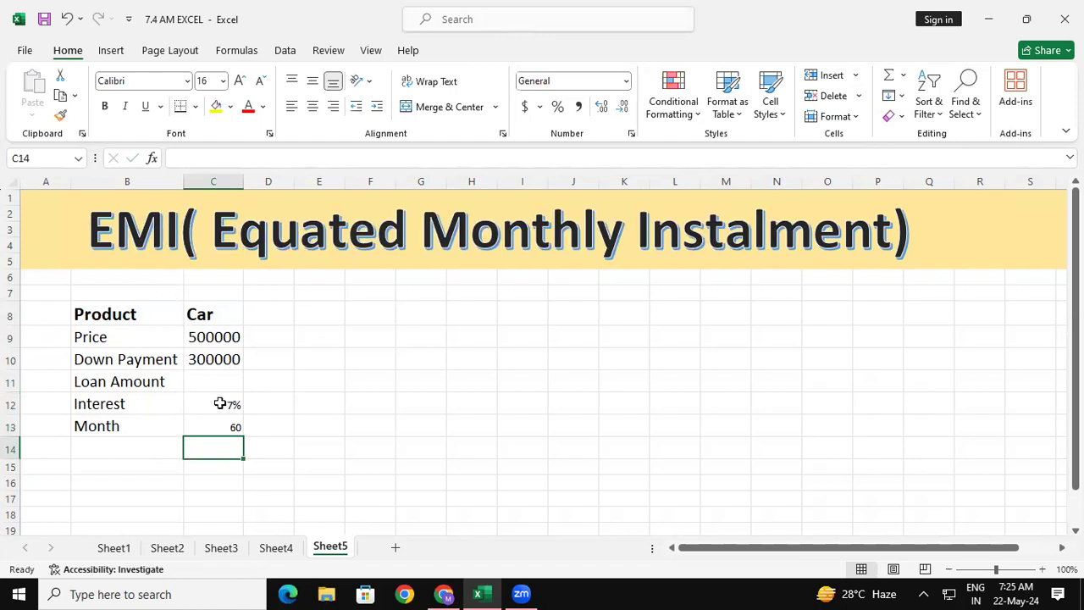
Step: Set the font size of cells C11:C13 to 16 to match the rest of the table
left_click_drag(217, 382, 218, 426)
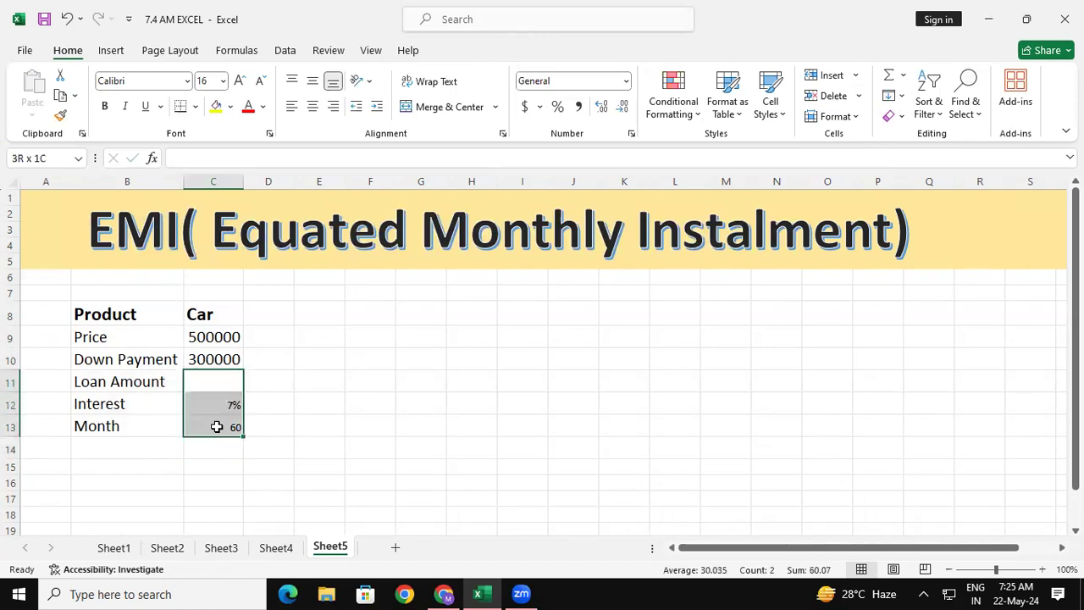
left_click(240, 81)
left_click(239, 81)
left_click(240, 82)
left_click(239, 82)
left_click(239, 81)
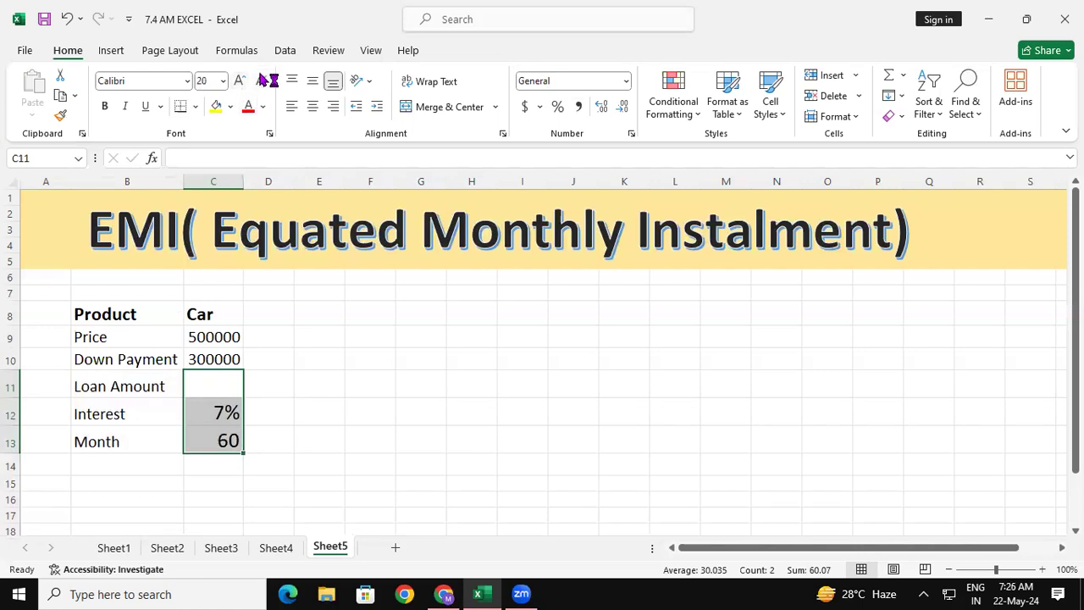
left_click(260, 81)
left_click(260, 81)
left_click(315, 326)
Step: Apply All Borders to the table range B8:C14
left_click_drag(80, 314, 230, 443)
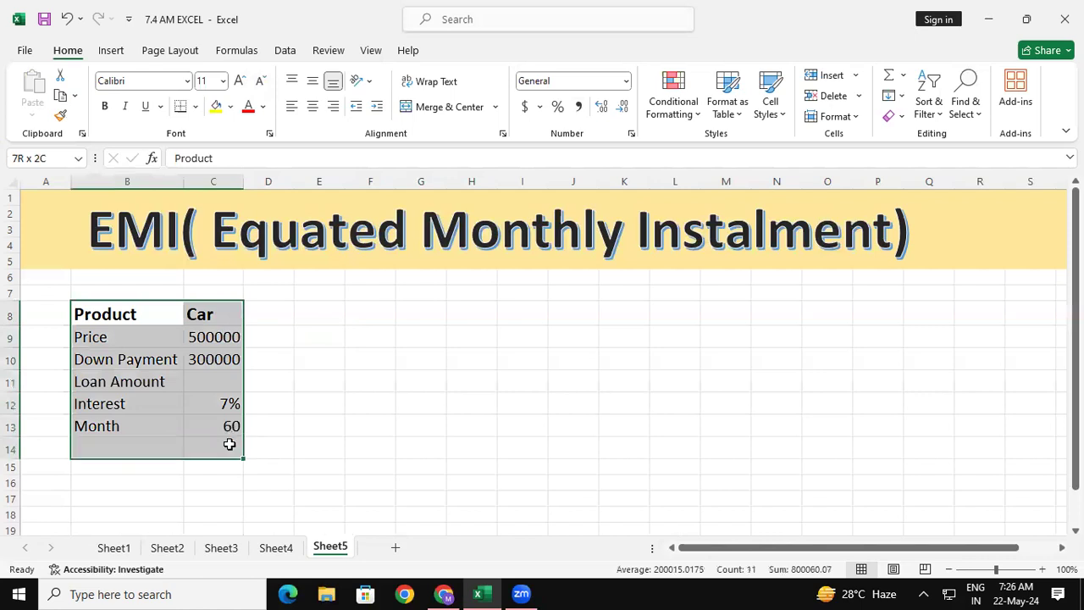
left_click(196, 106)
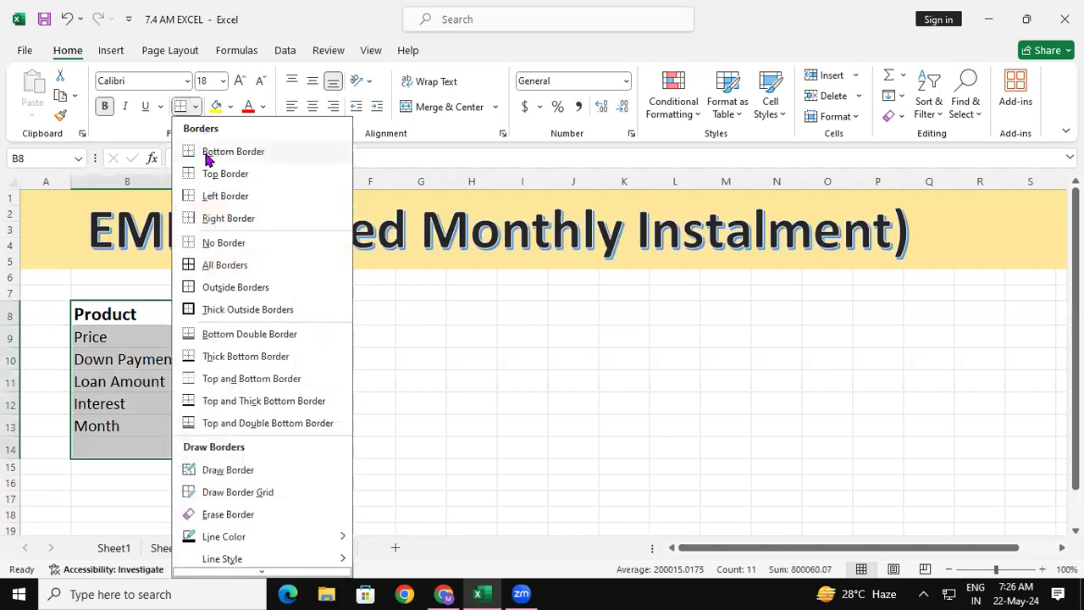
left_click(225, 263)
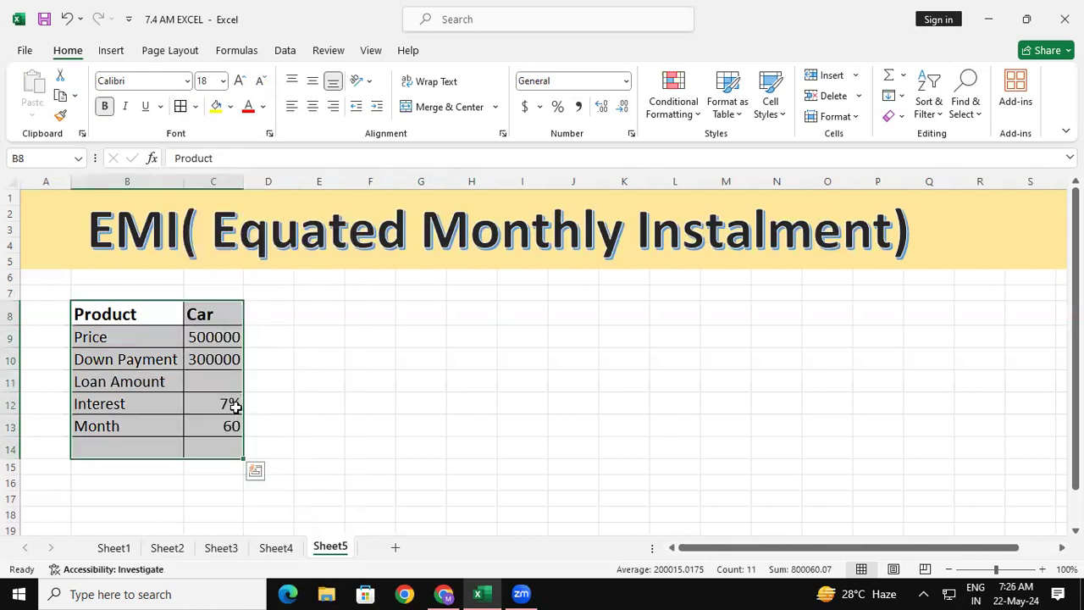
Step: Enter the label EMI in cell B14, make it bold and increase its font size by one increment
left_click(140, 451)
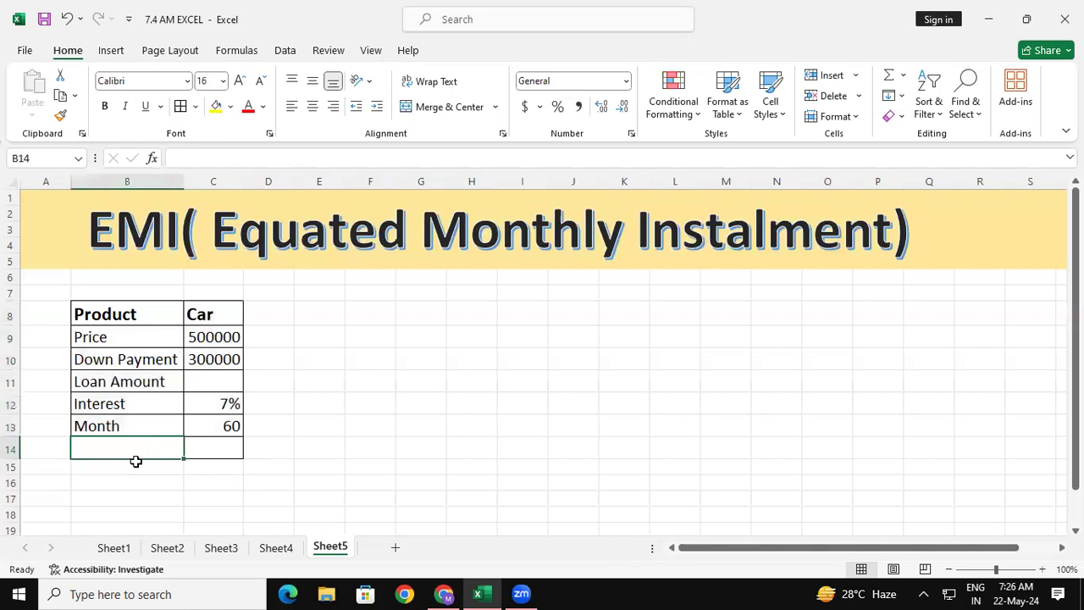
type("EMI")
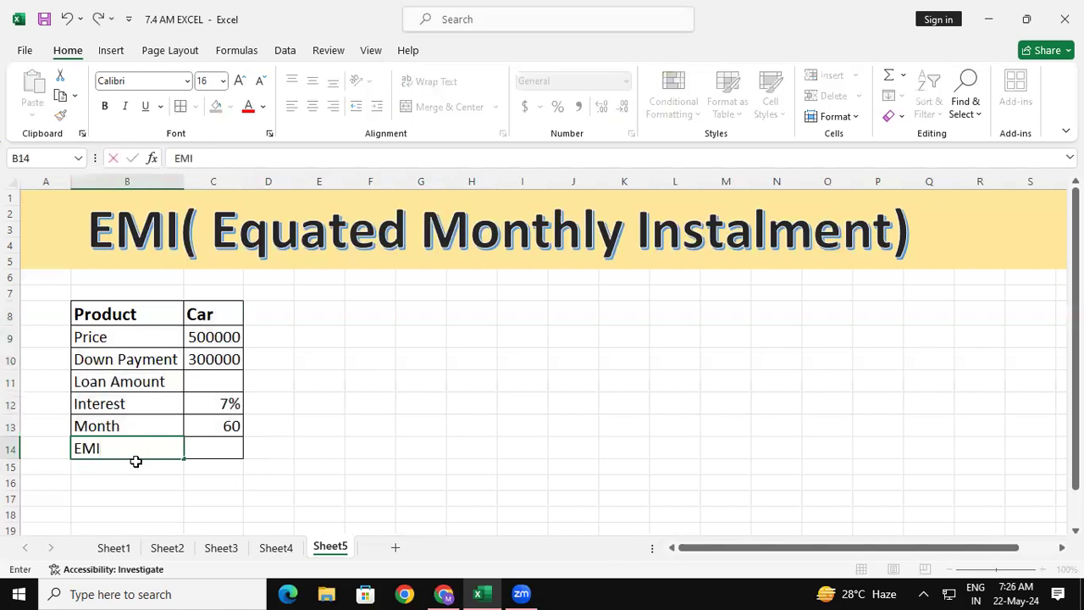
key("Tab")
left_click(120, 450)
left_click(104, 106)
left_click(241, 81)
left_click(394, 372)
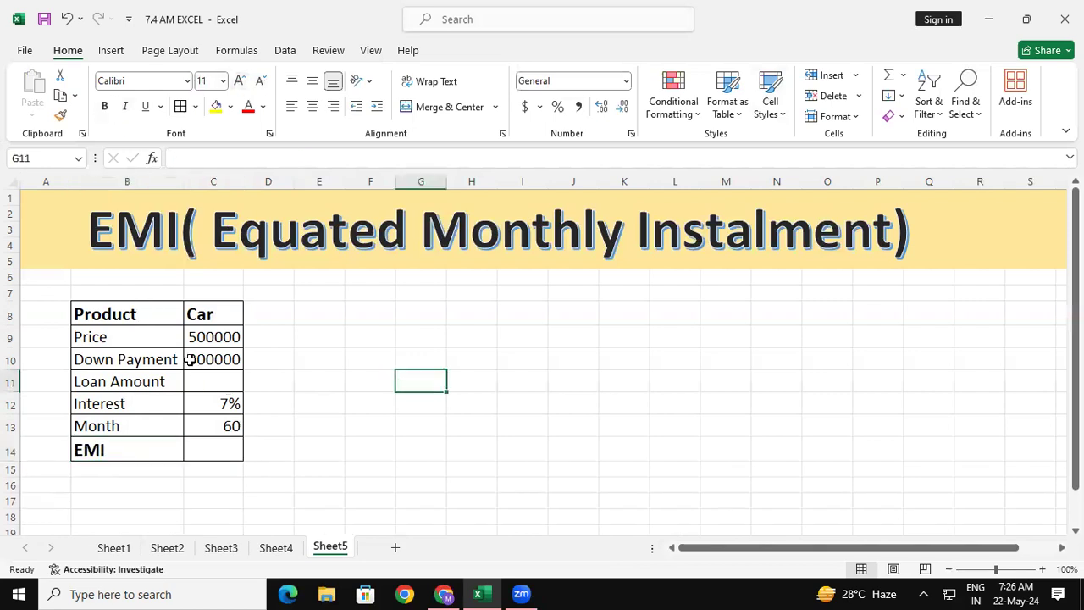
Step: Set the font size of table range B8:C14 to 20 and widen column B to fit the Down Payment label
left_click_drag(102, 315, 218, 442)
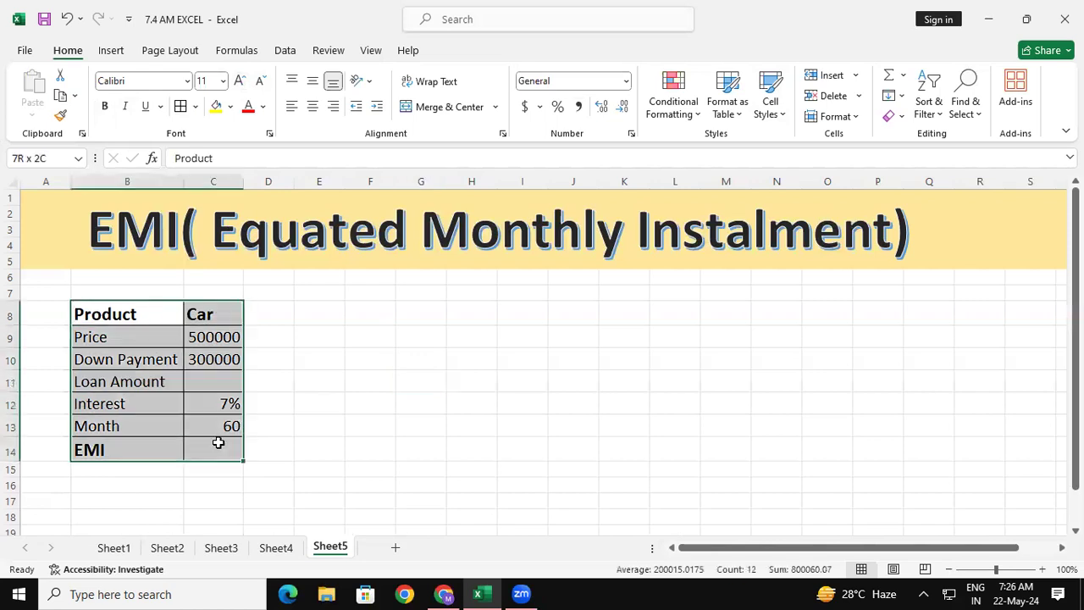
left_click(240, 78)
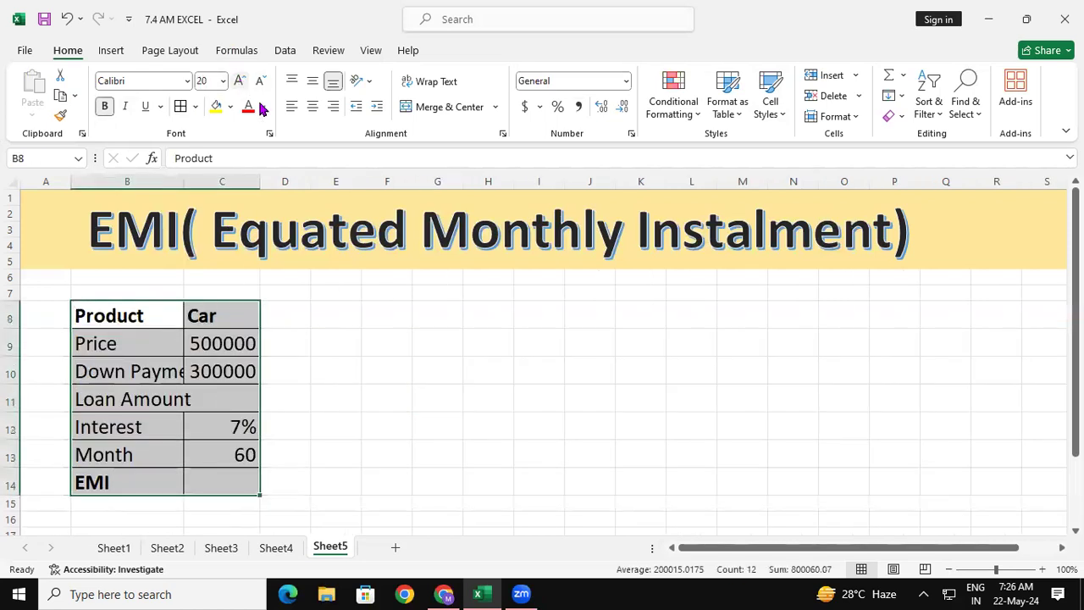
left_click(157, 181)
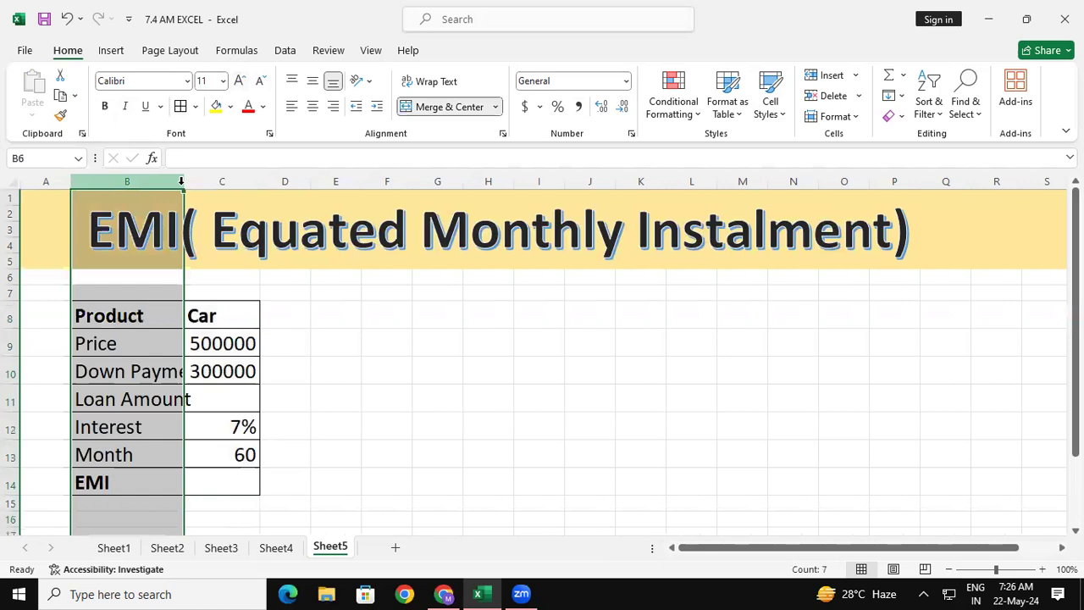
left_click_drag(181, 180, 215, 179)
left_click(367, 317)
left_click_drag(435, 449, 471, 453)
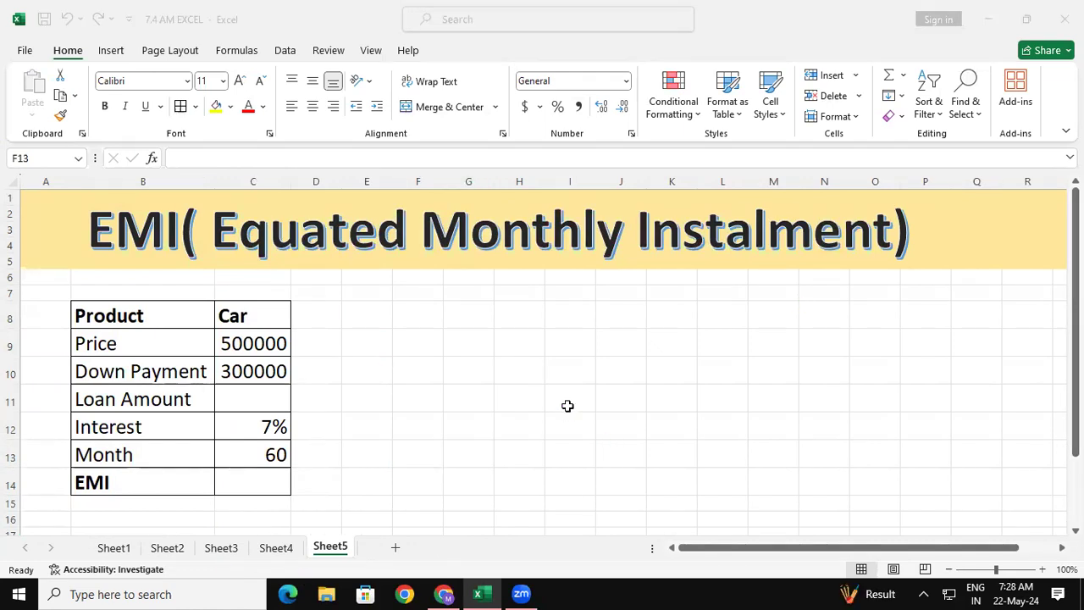
Step: Review the product, price and down payment entries in the car loan table
left_click(567, 405)
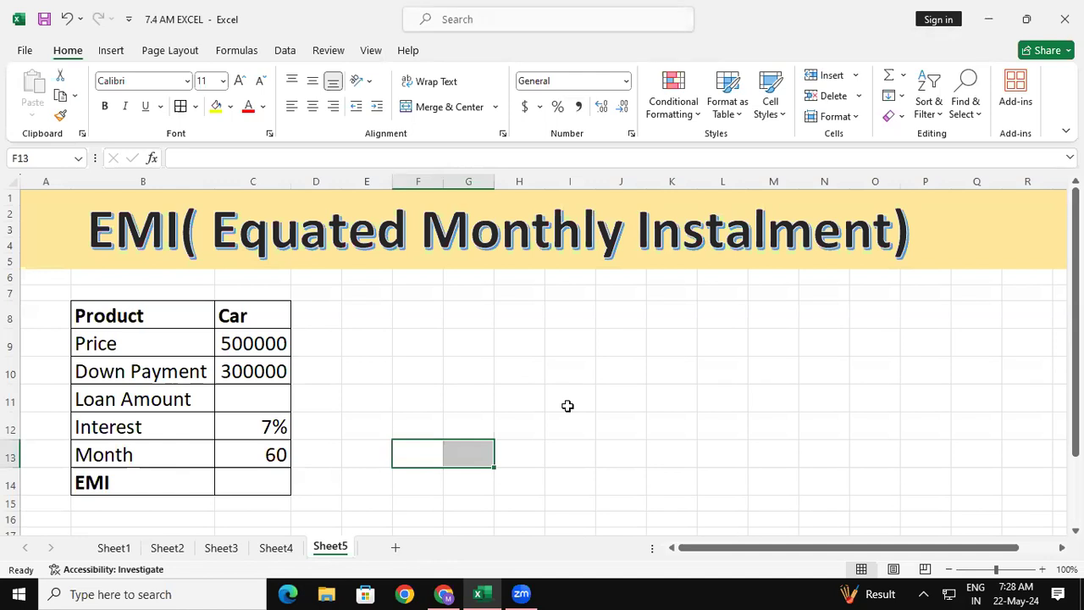
left_click(188, 315)
left_click(235, 315)
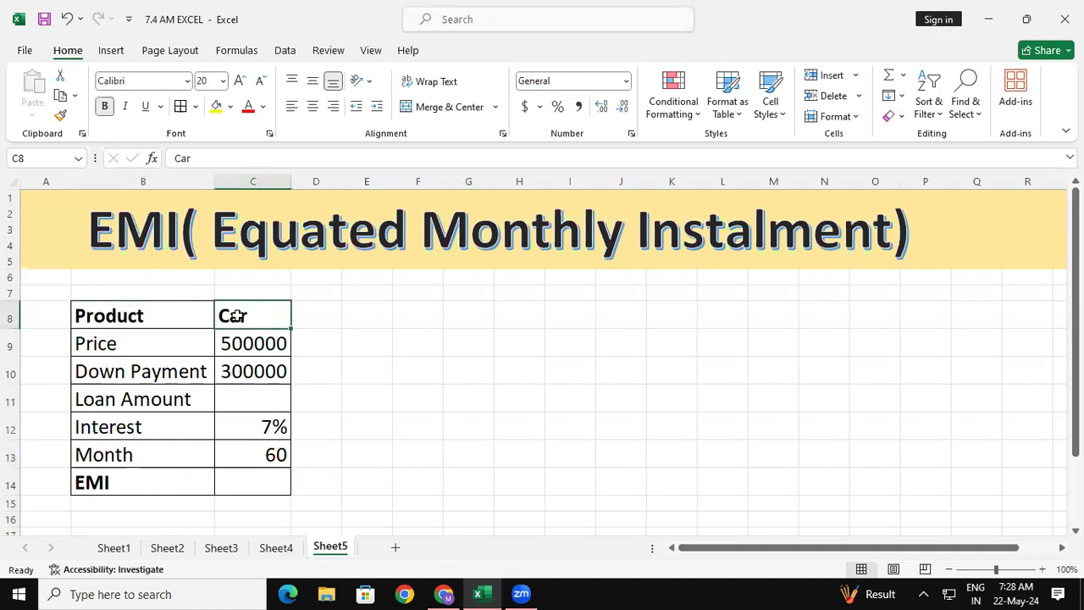
left_click(167, 339)
left_click(230, 342)
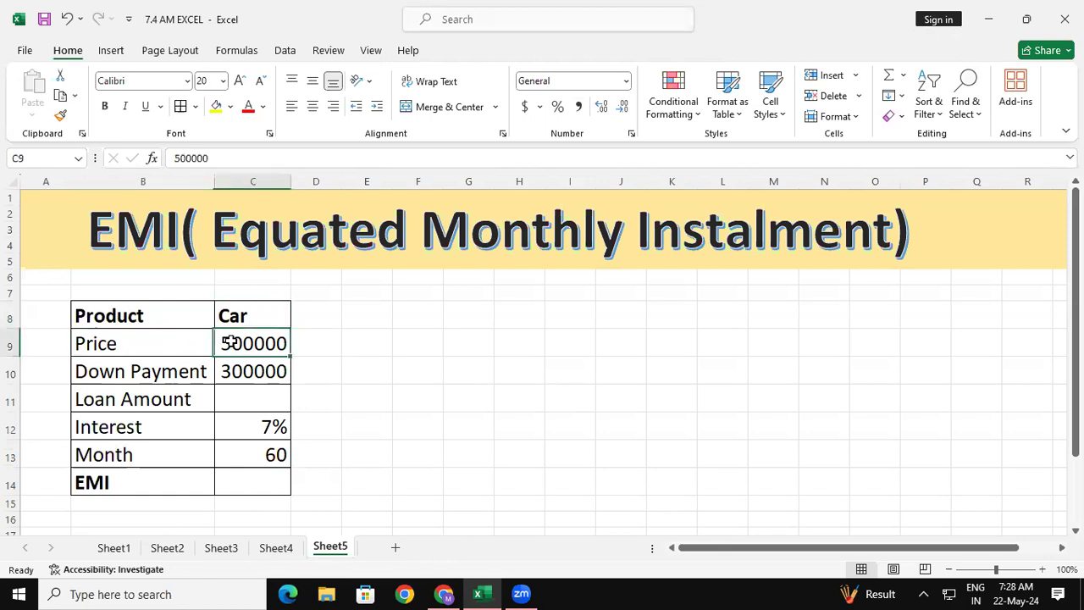
left_click(197, 373)
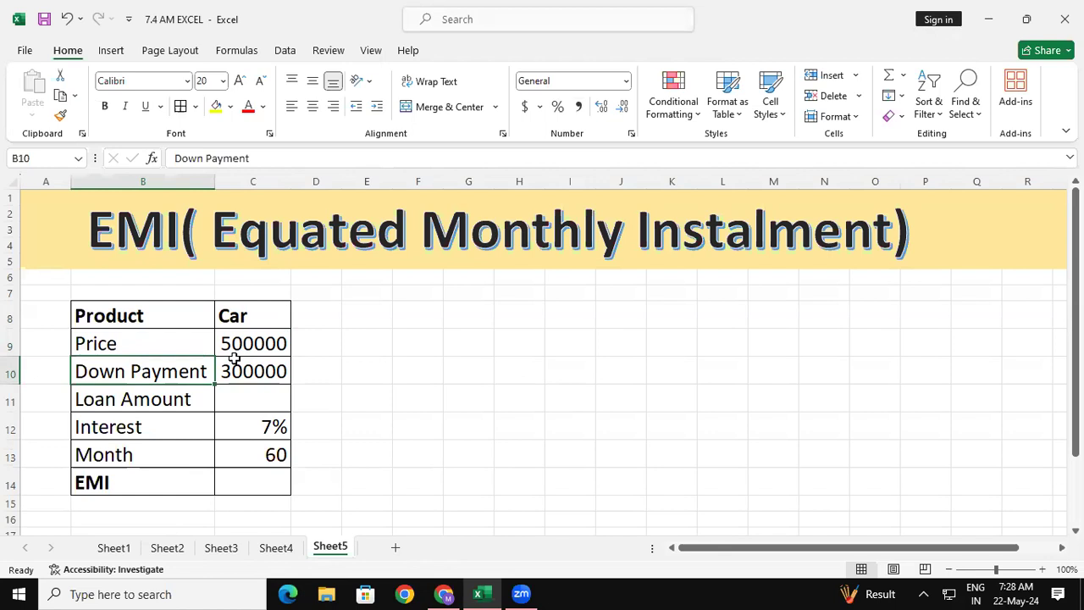
left_click(235, 368)
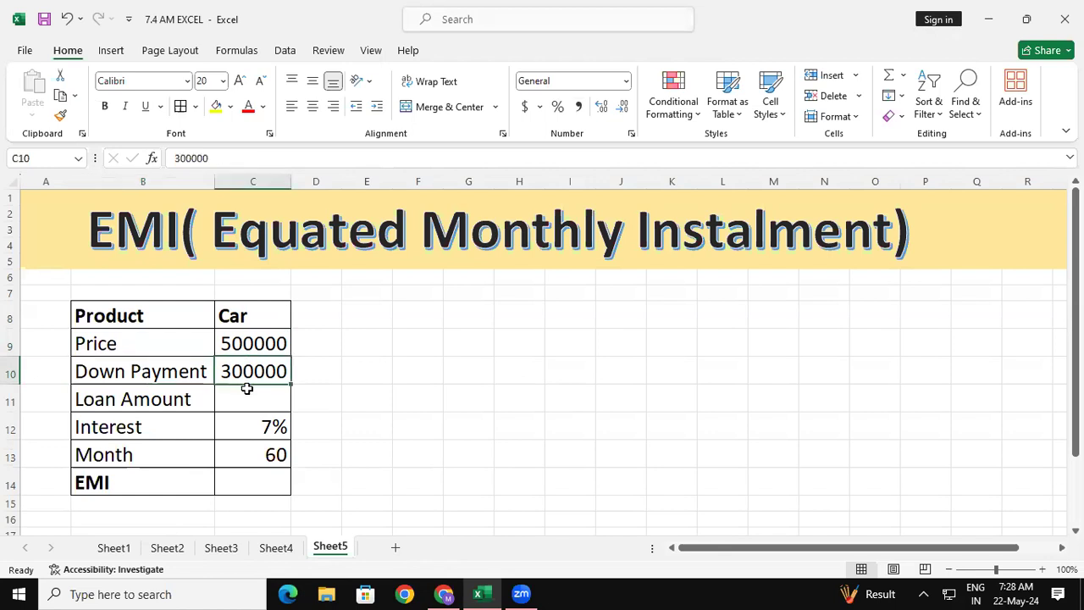
Step: Calculate the loan amount in cell C11 as price minus down payment with the formula =C9-C10
left_click(246, 387)
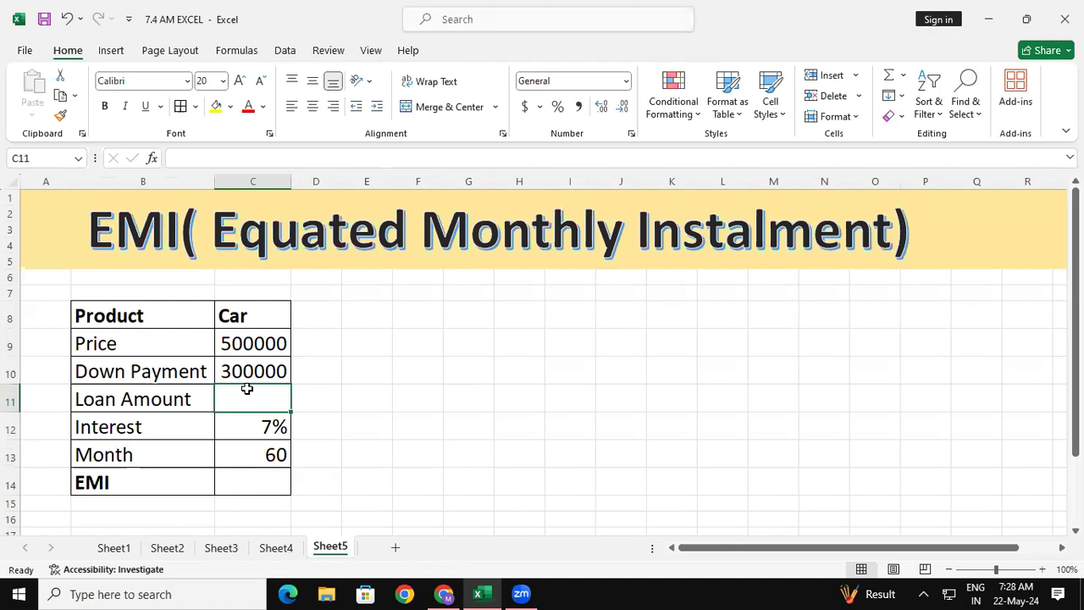
type("=")
left_click(222, 339)
type("-")
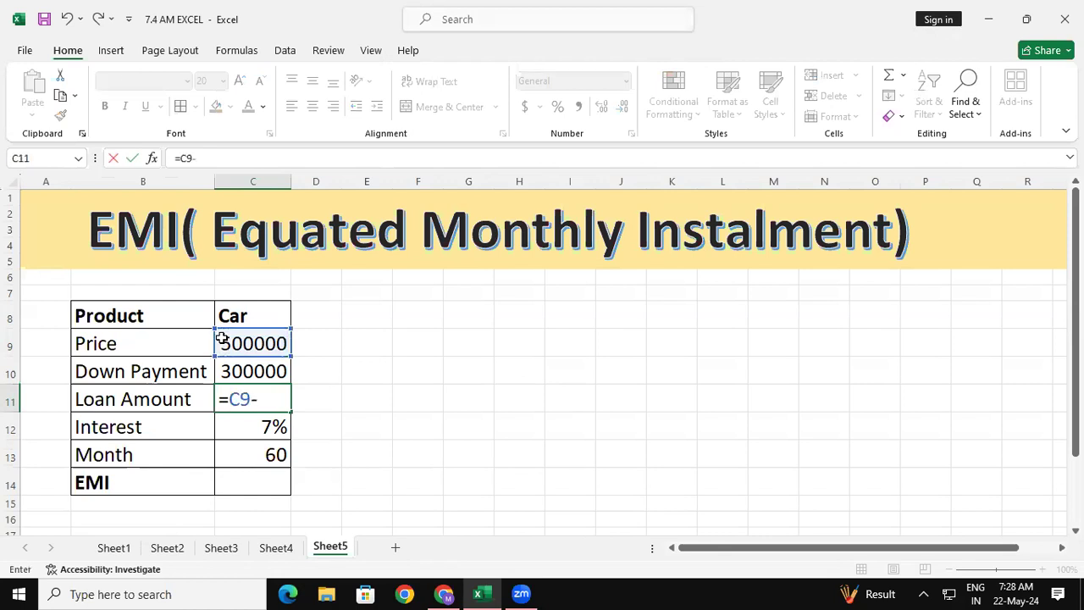
left_click(268, 370)
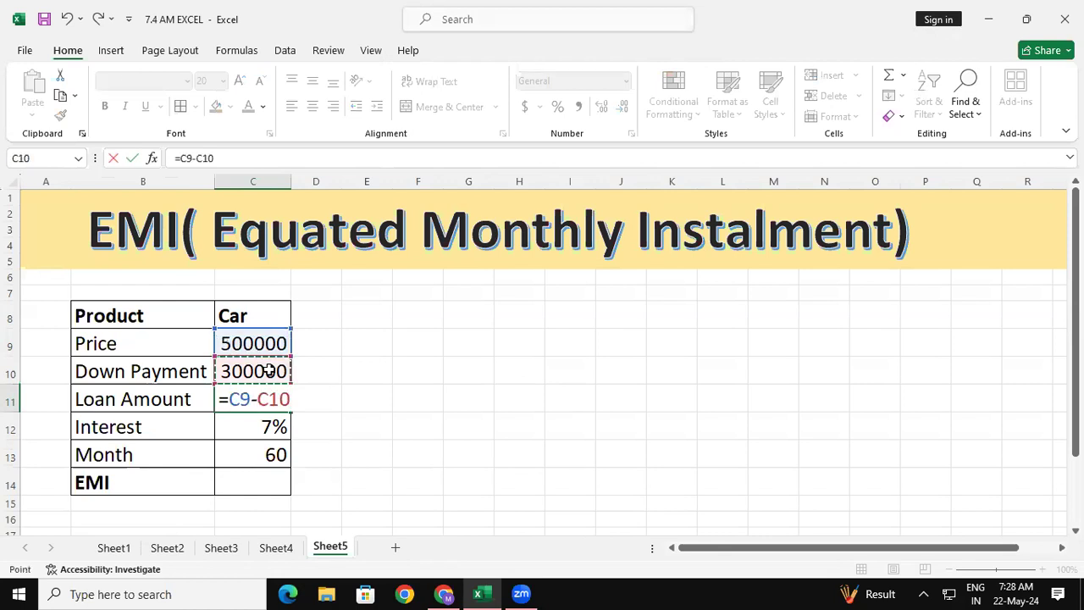
key("Return")
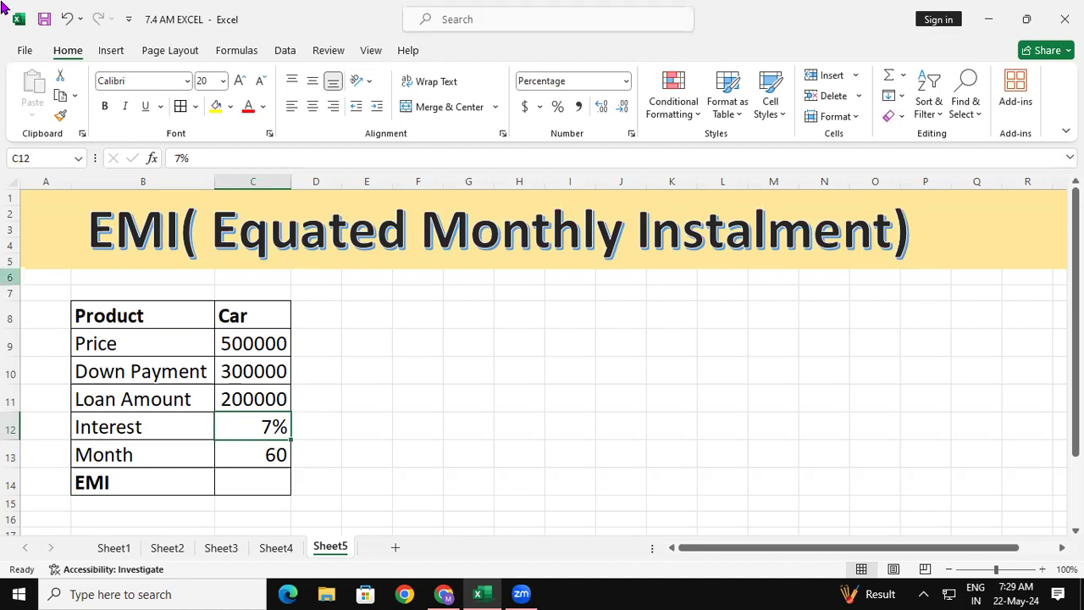
Step: Append an ampersand (&) at the end of the WordArt title, after "Instalment)"
left_click(586, 481)
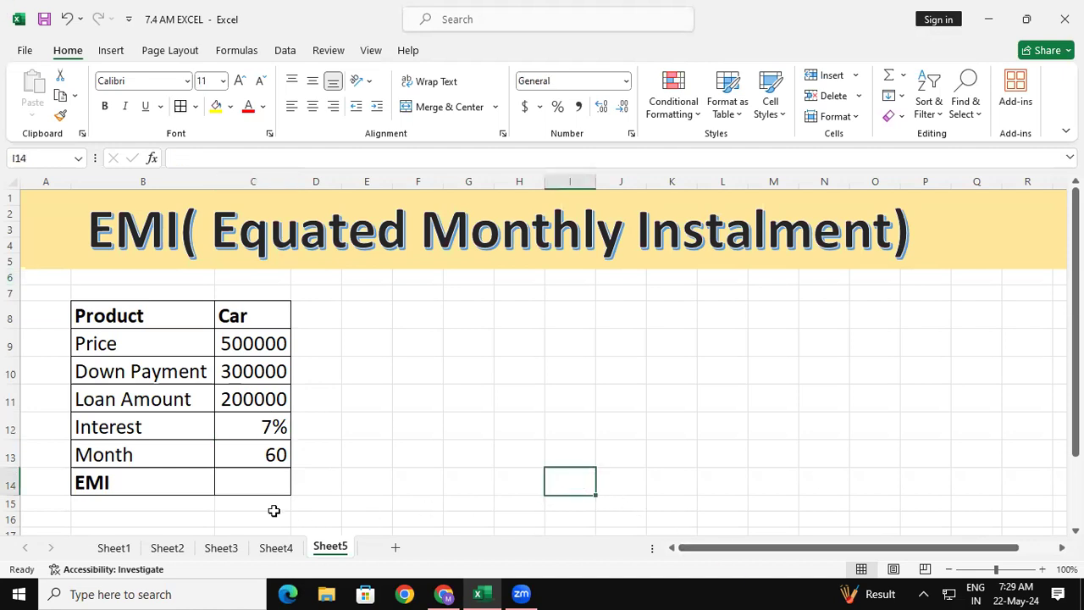
left_click(241, 489)
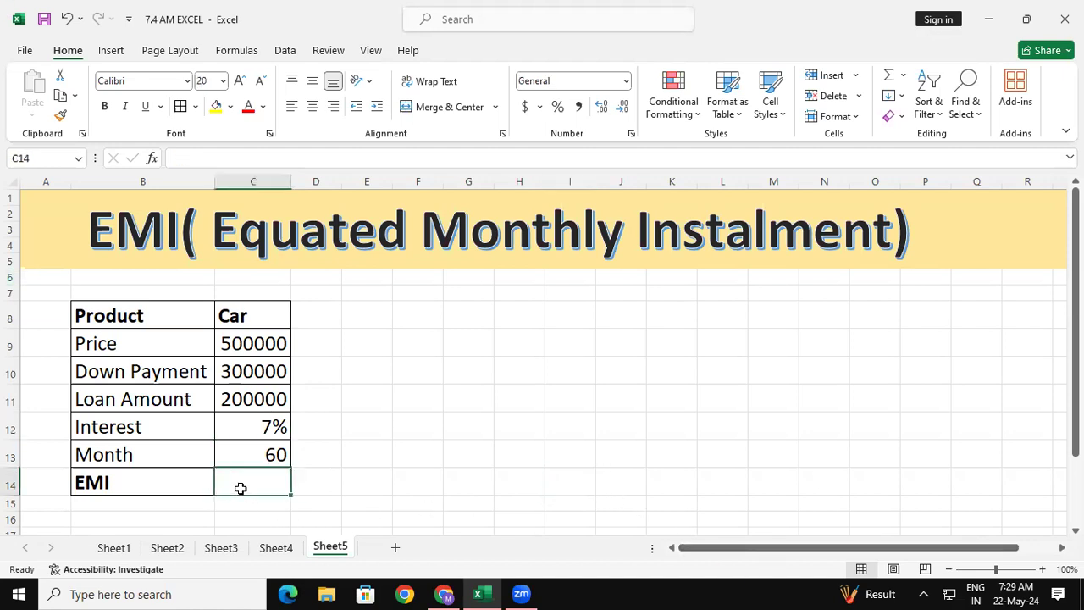
left_click(919, 232)
left_click(910, 232)
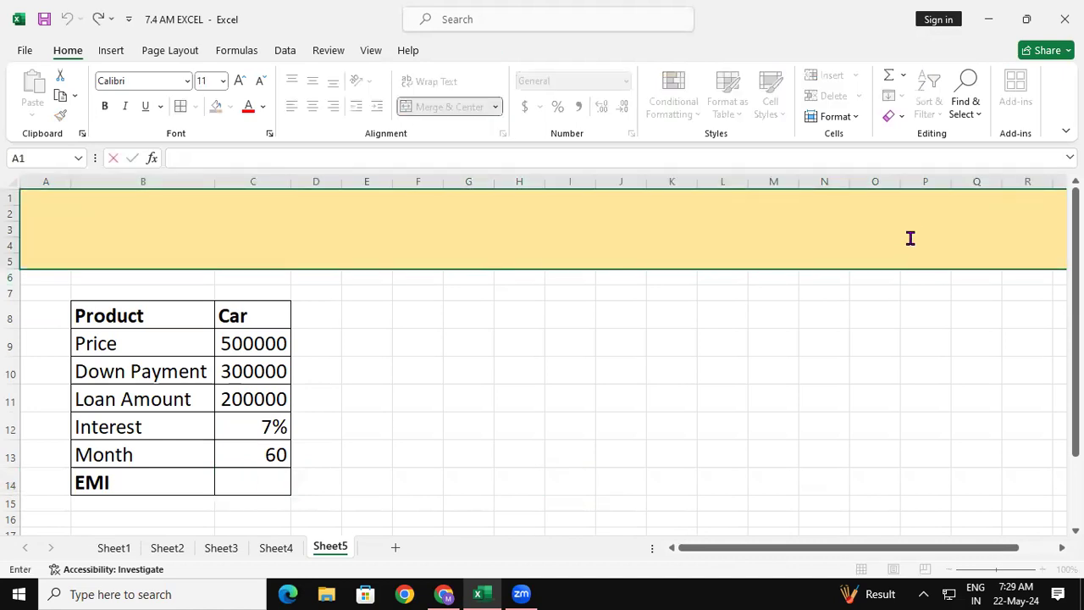
left_click(726, 337)
left_click(529, 243)
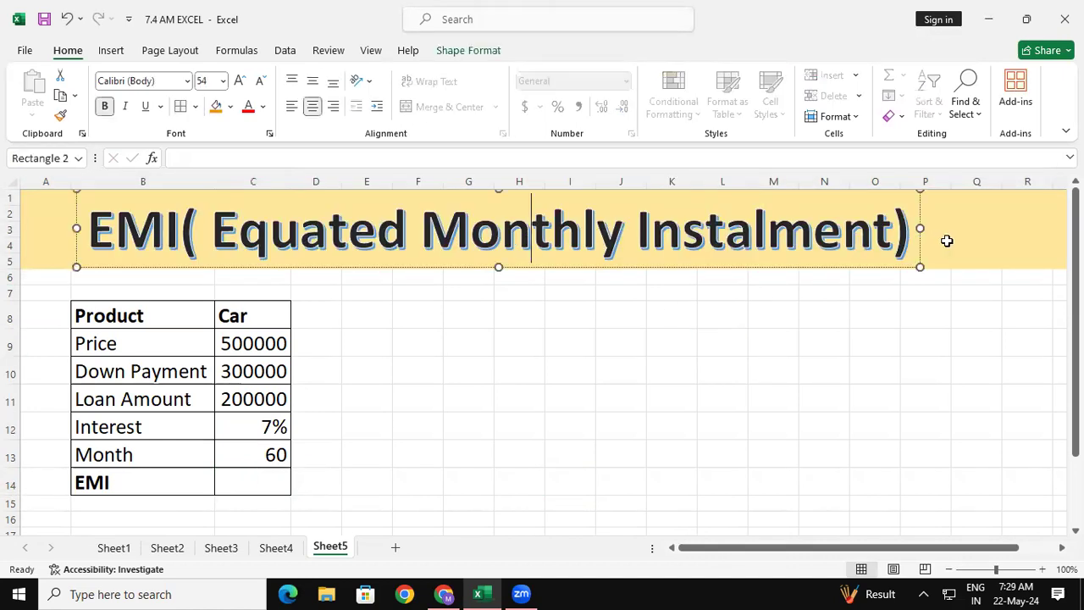
left_click(909, 232)
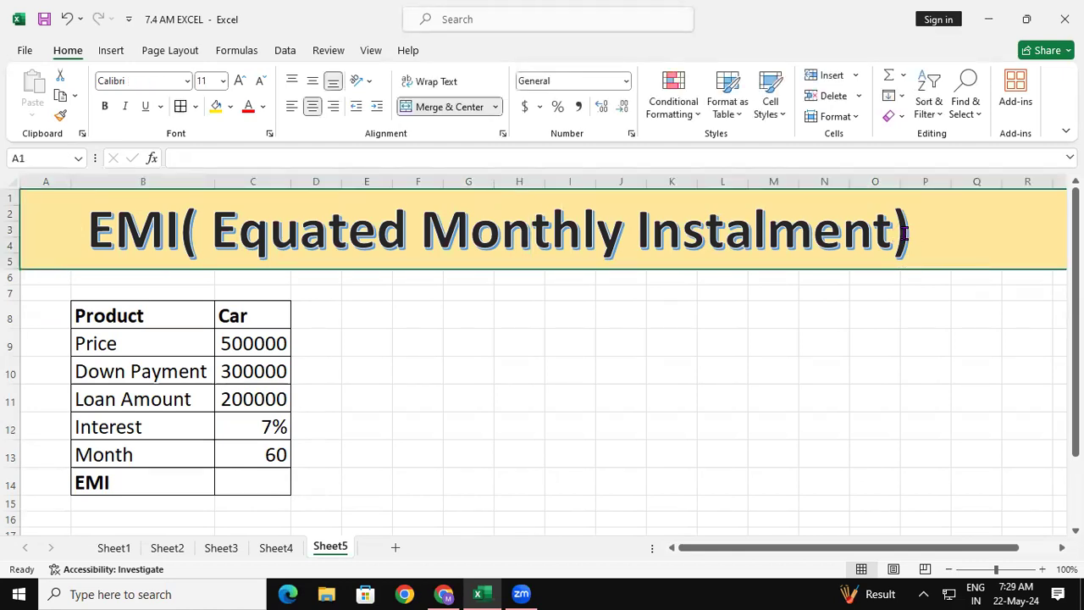
left_click(909, 232)
type("&")
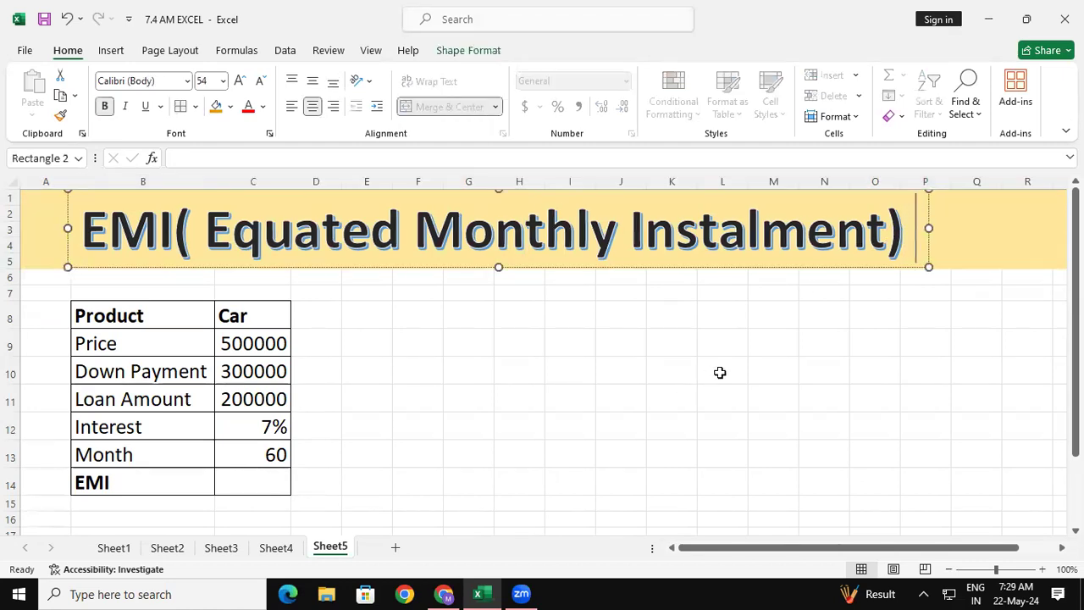
type("77")
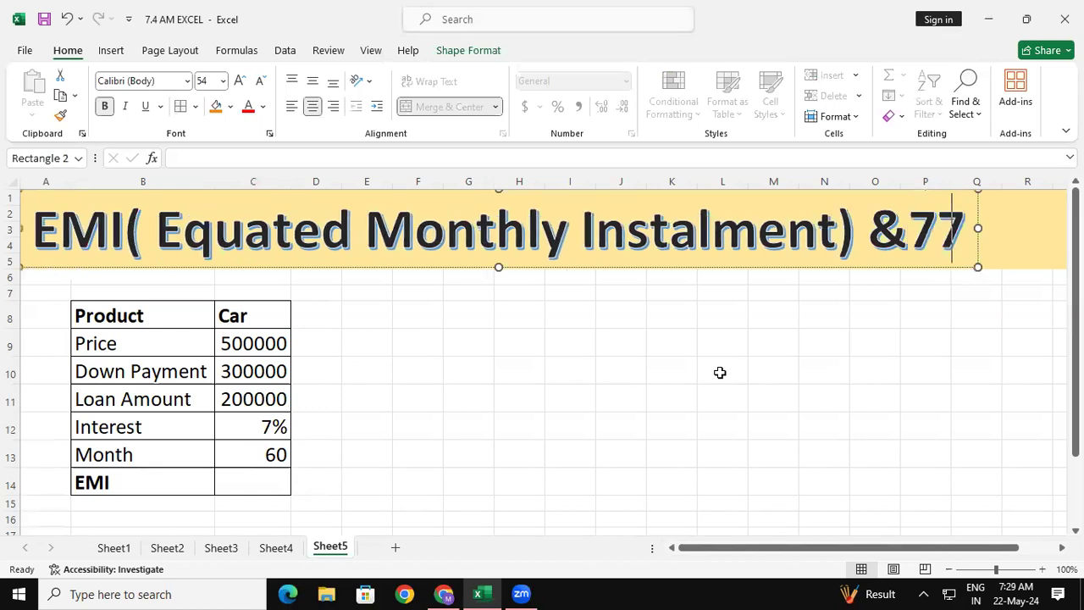
type("7777777777777777777777777777777777777777777777")
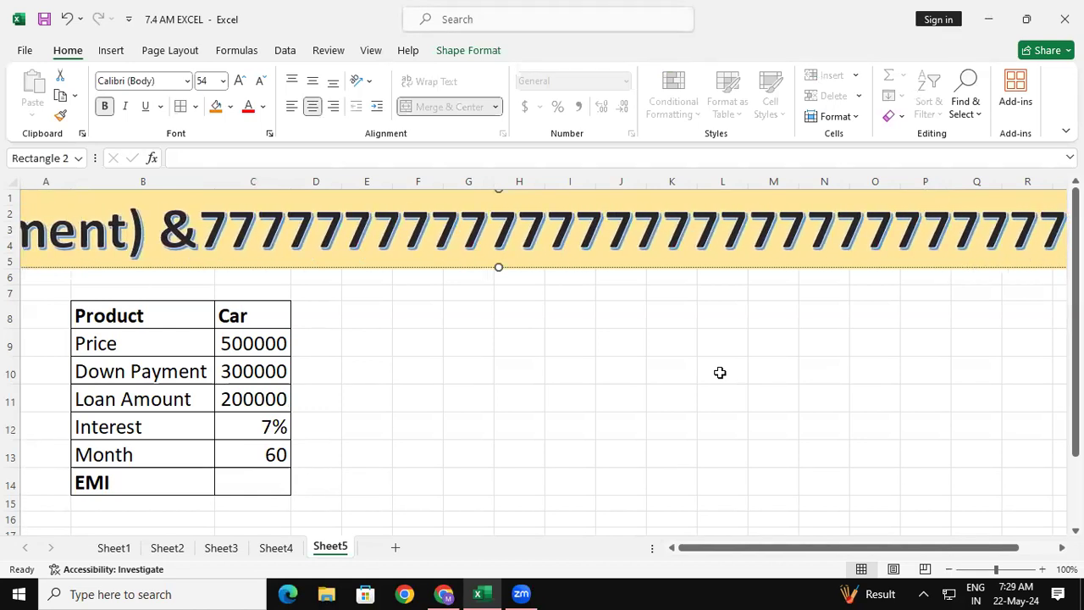
key("BackSpace")
key("BackSpace")
key("BackSpace")
key("BackSpace")
key("BackSpace")
key("BackSpace")
key("BackSpace")
key("BackSpace")
key("BackSpace")
key("BackSpace")
key("BackSpace")
key("BackSpace")
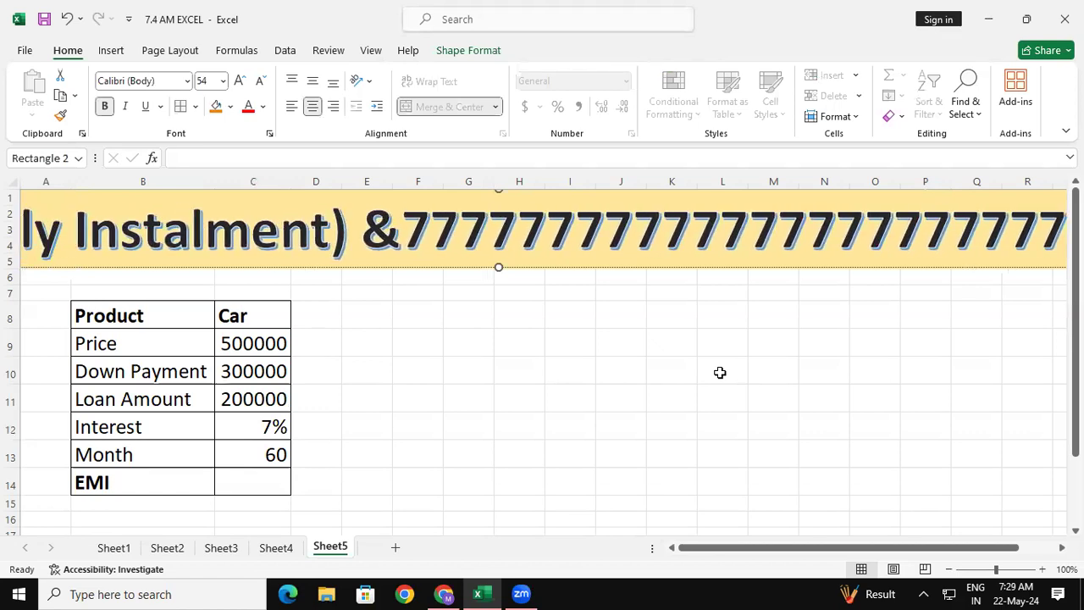
key("BackSpace")
key("BackSpace")
key("BackSpace")
key("BackSpace")
key("BackSpace")
key("BackSpace")
key("BackSpace")
key("BackSpace")
key("BackSpace")
key("BackSpace")
key("BackSpace")
key("BackSpace")
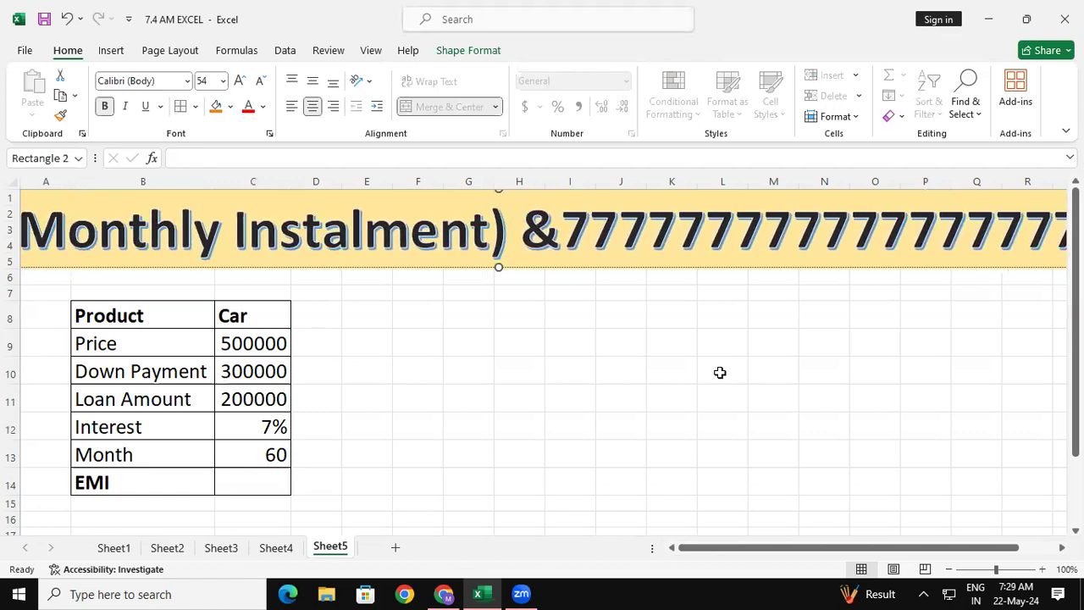
key("BackSpace")
key("BackSpace")
key("BackSpace")
key("BackSpace")
key("BackSpace")
key("BackSpace")
key("BackSpace")
key("BackSpace")
key("BackSpace")
key("BackSpace")
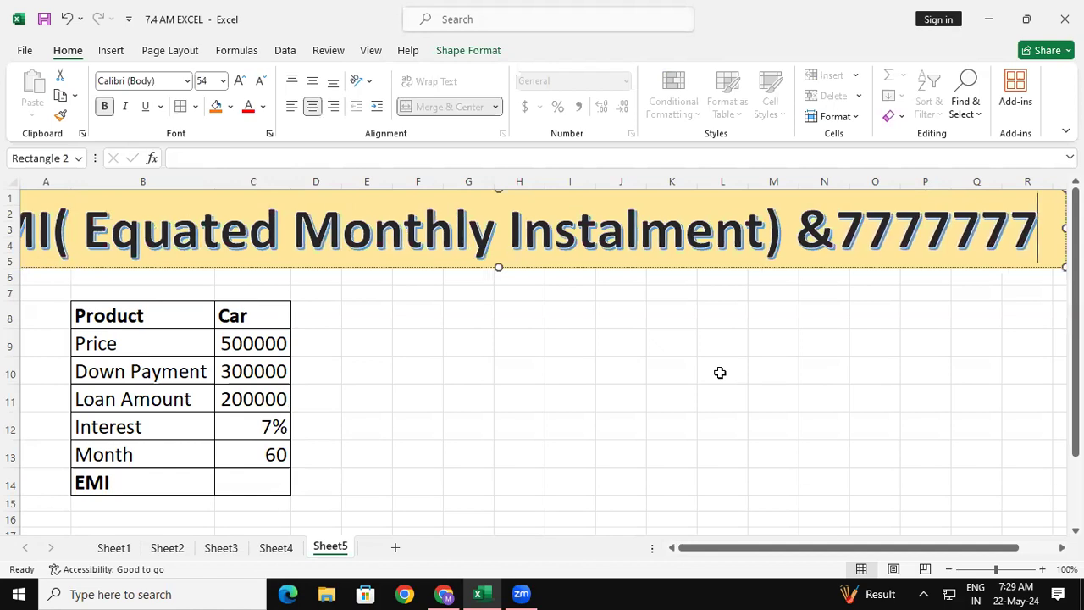
key("BackSpace")
key("BackSpace")
key("BackSpace")
key("BackSpace")
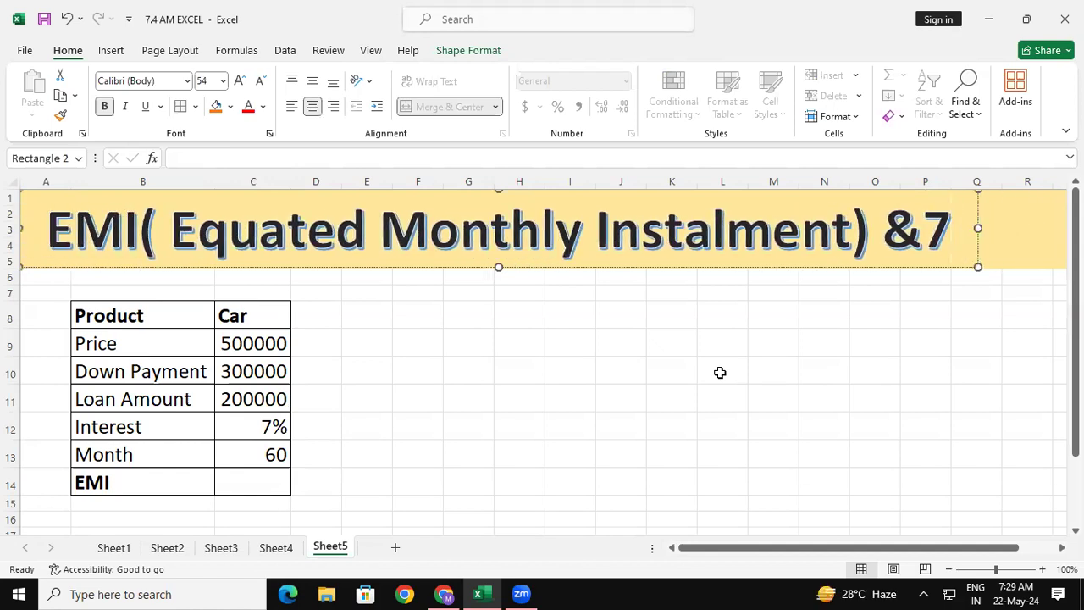
Step: Add the words "Goal seek" after the ampersand in the WordArt title
type("G")
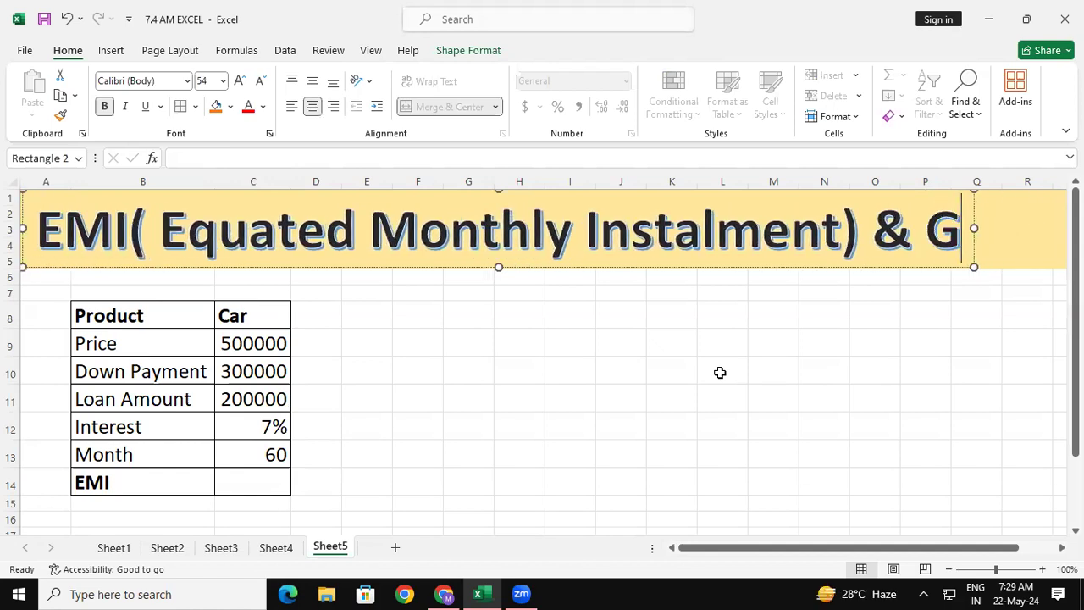
type("oal s")
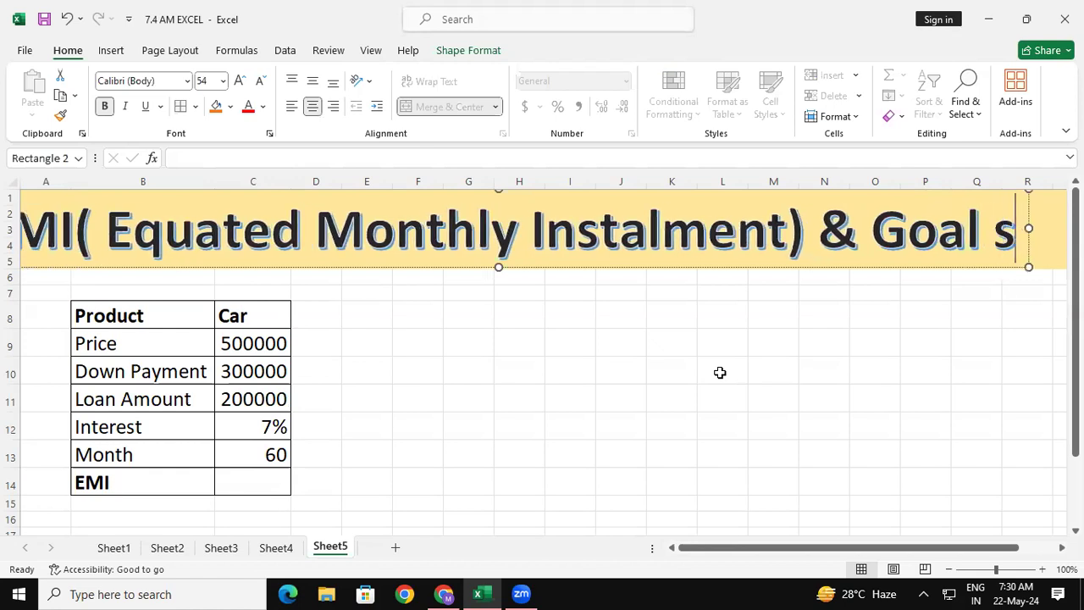
type("eek")
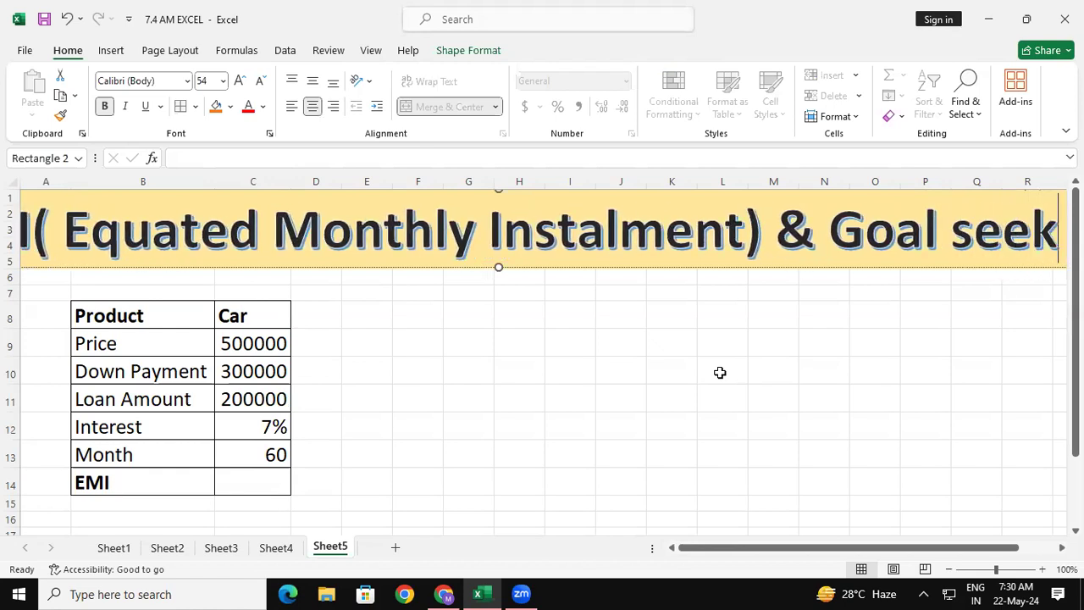
Step: Reduce the font size of the whole WordArt title to 44 so it fits within the banner
left_click(260, 80)
left_click_drag(1055, 227, 11, 193)
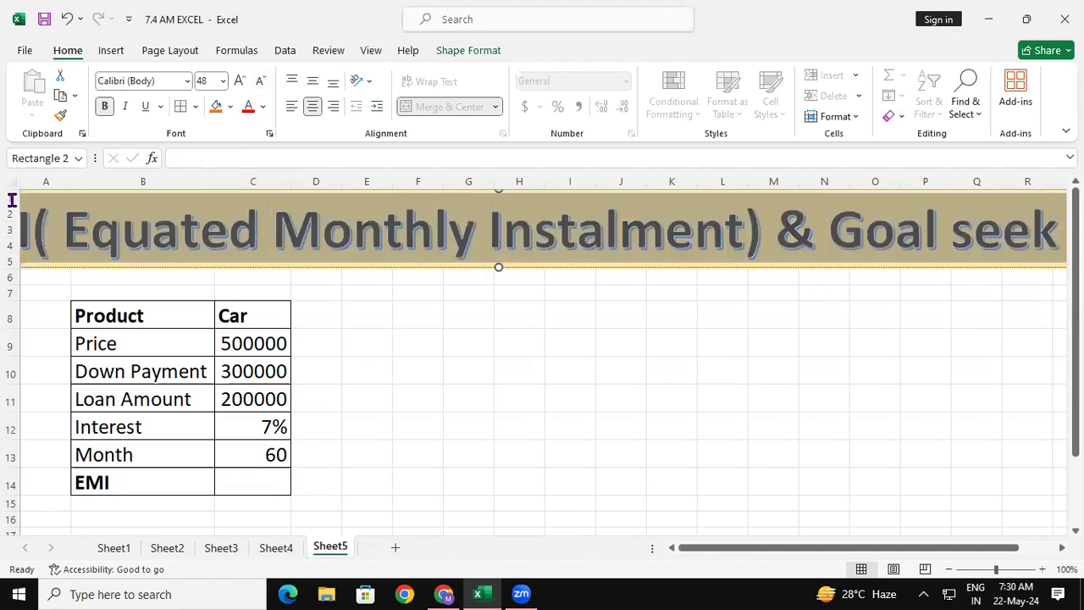
left_click(260, 81)
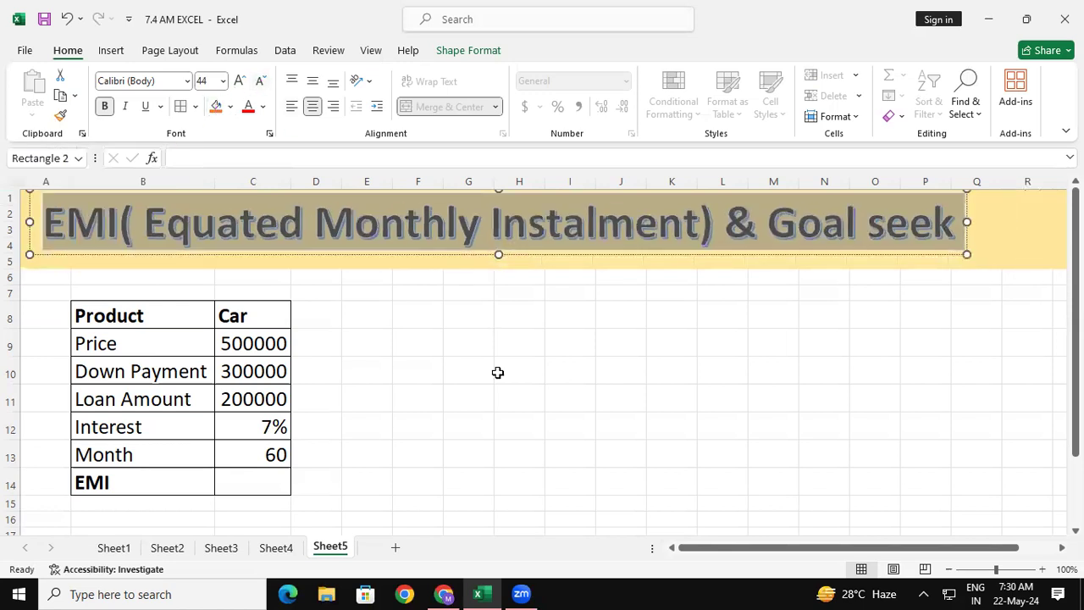
left_click(496, 371)
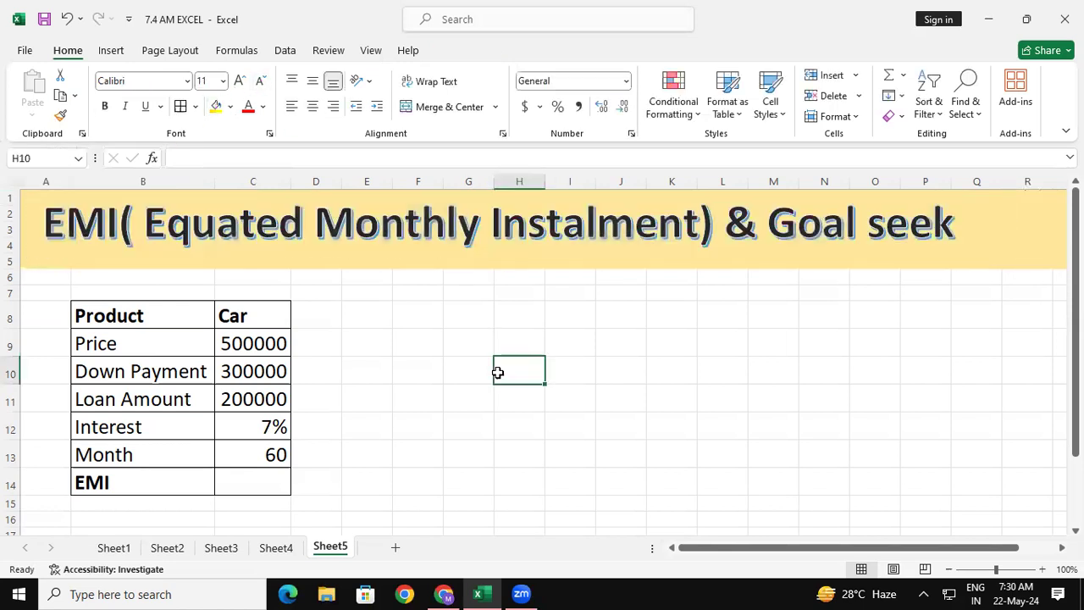
Step: Save the workbook with the updated title and loan table
left_click(44, 18)
key("Left")
key("Left")
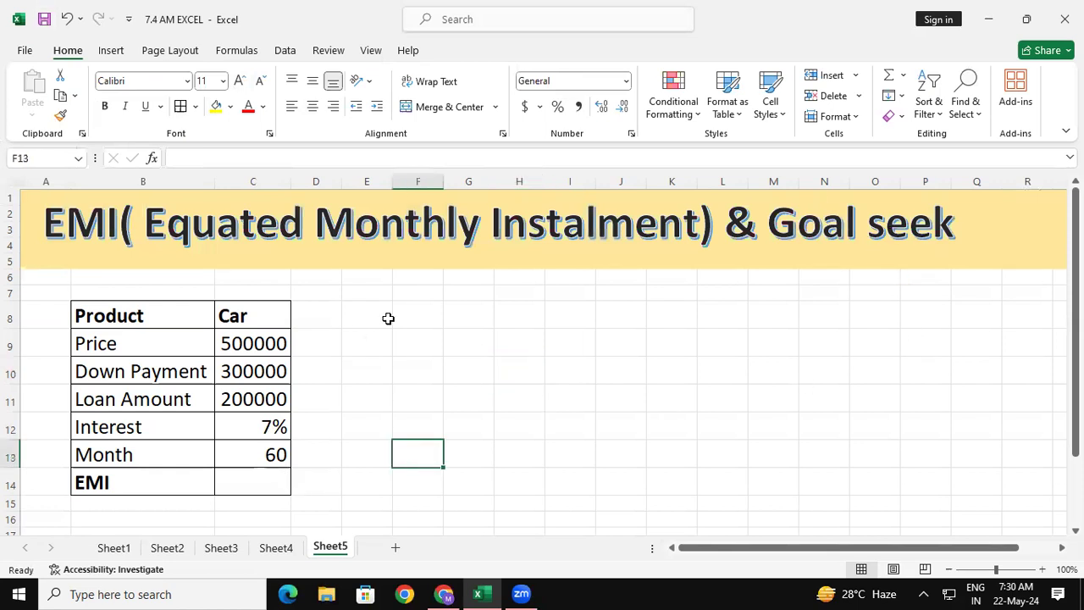
left_click(480, 373)
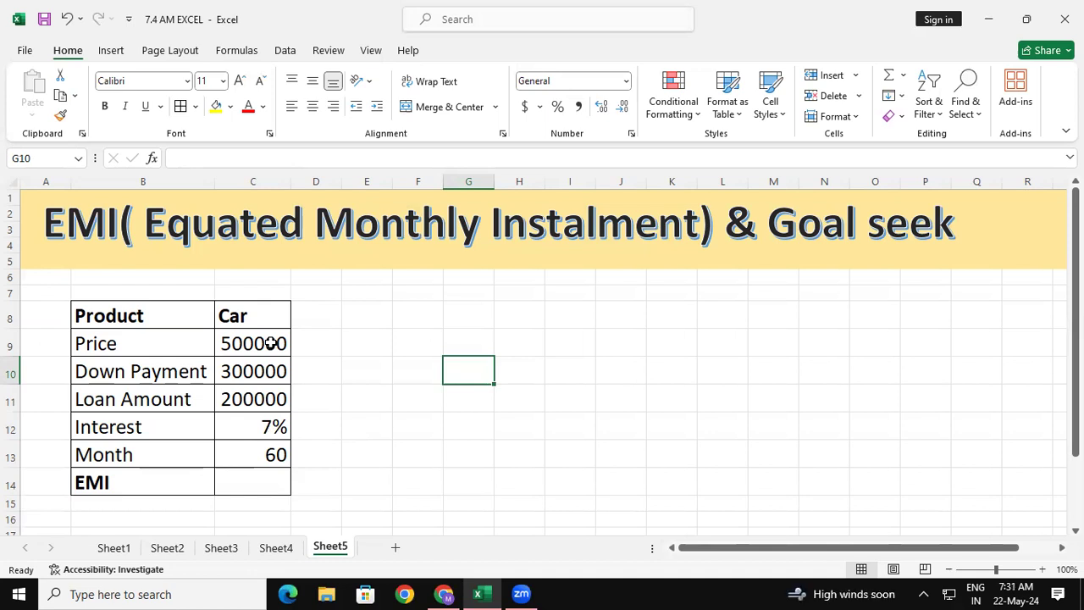
left_click(286, 404)
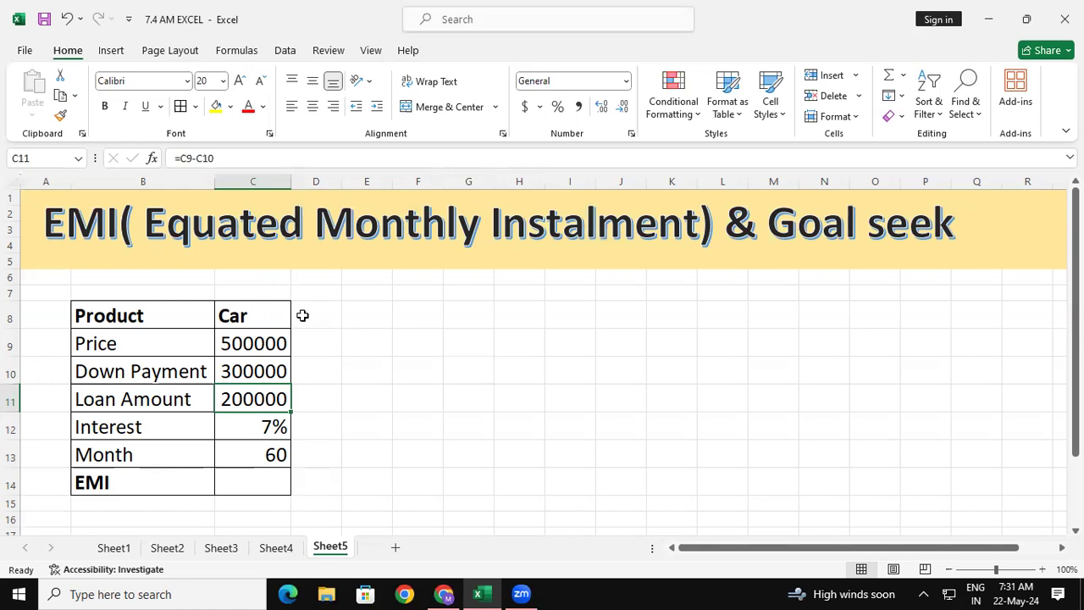
Step: Calculate the EMI in C14 with the formula =PMT(C12/12,C13,C11,1), using the interest, month and loan amount cells
left_click(276, 483)
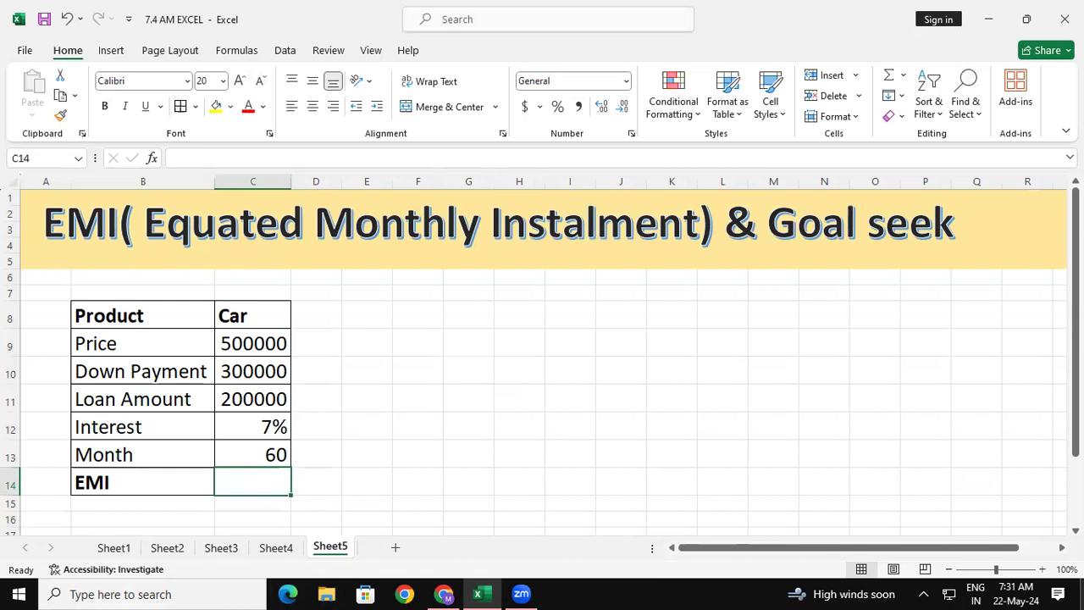
type("=")
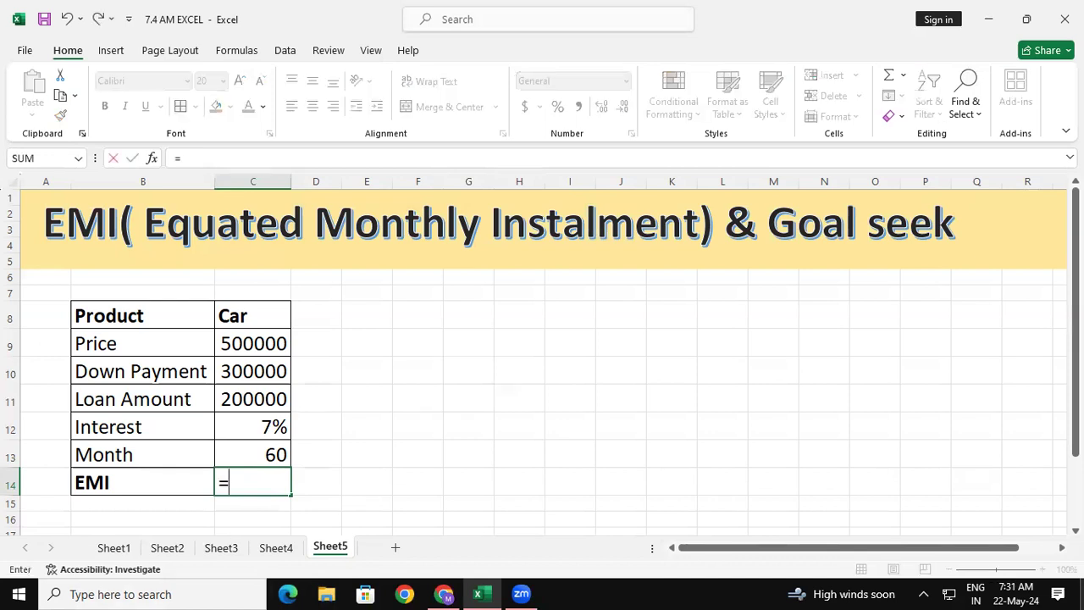
type("pmt")
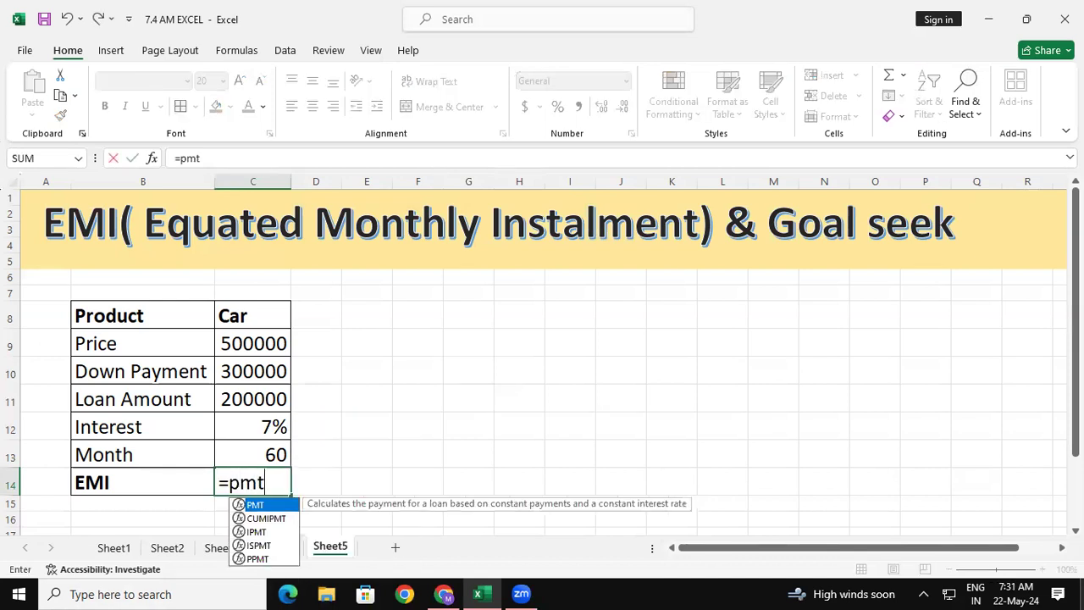
type("(")
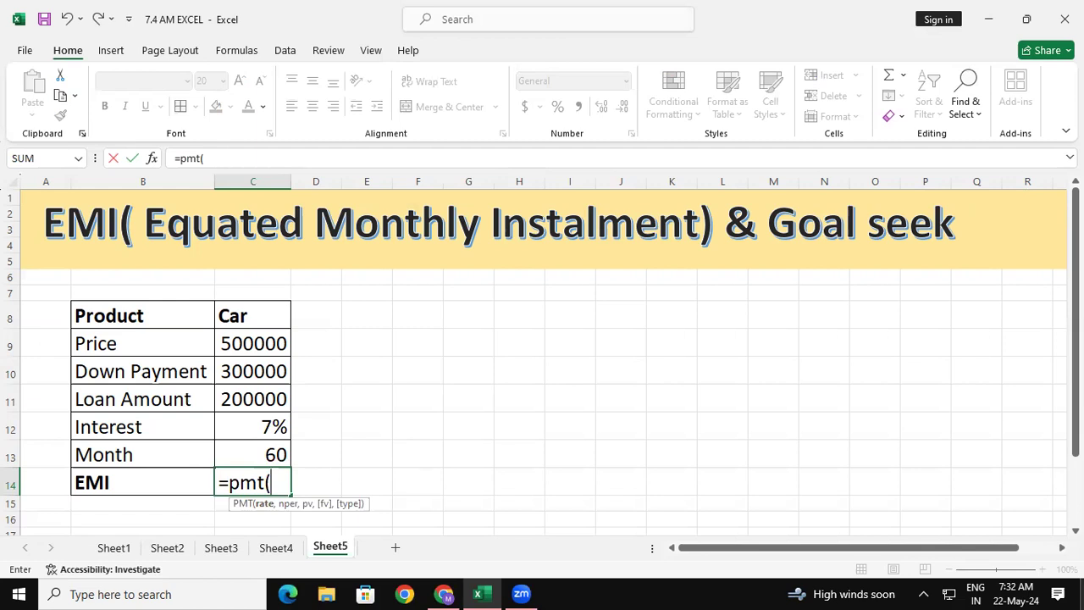
left_click(248, 426)
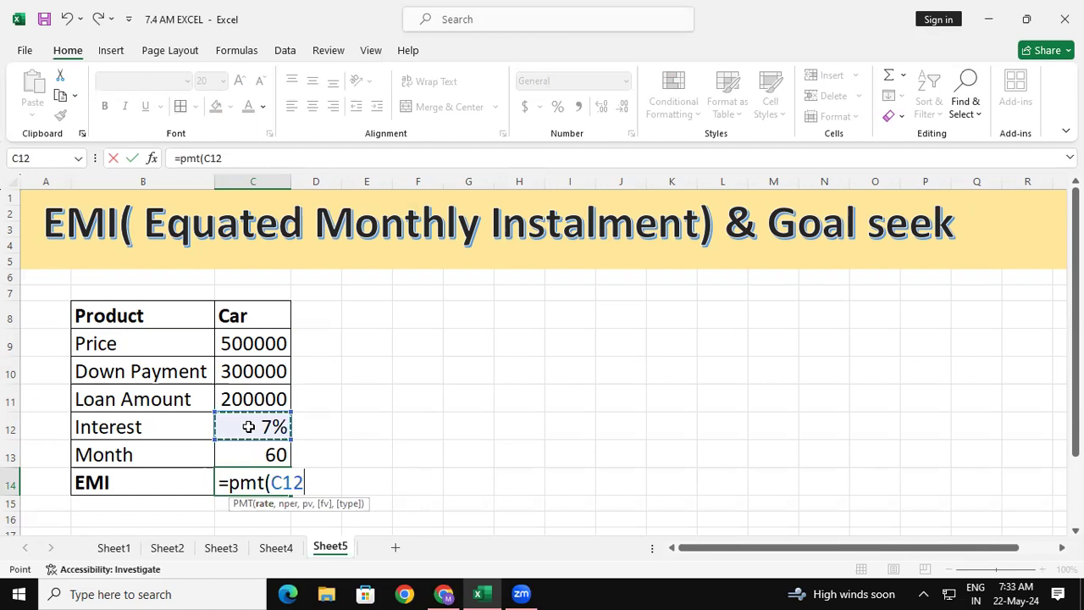
type("/12")
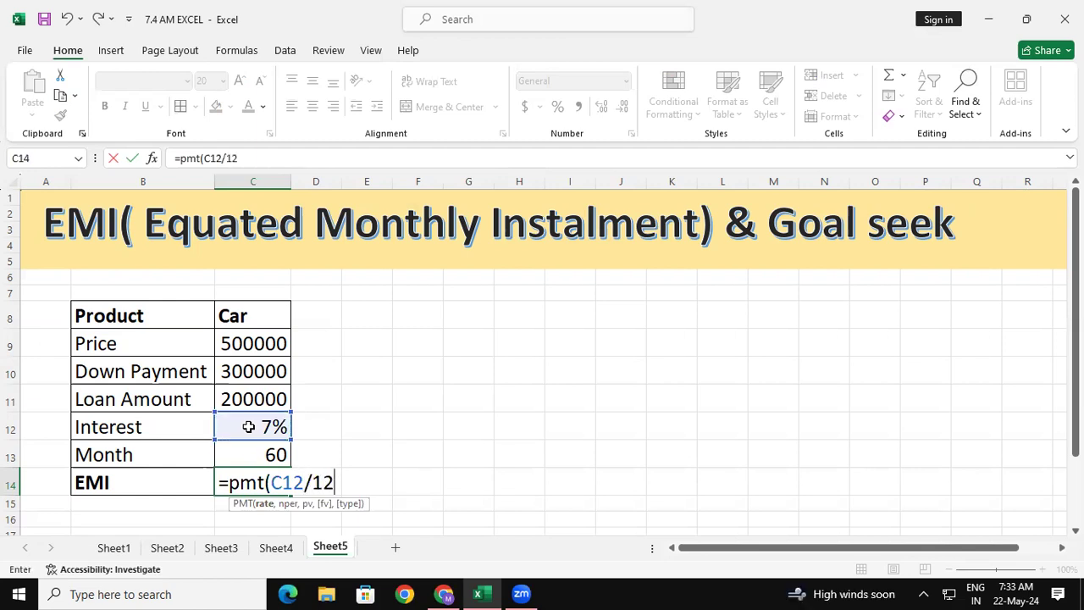
type(",")
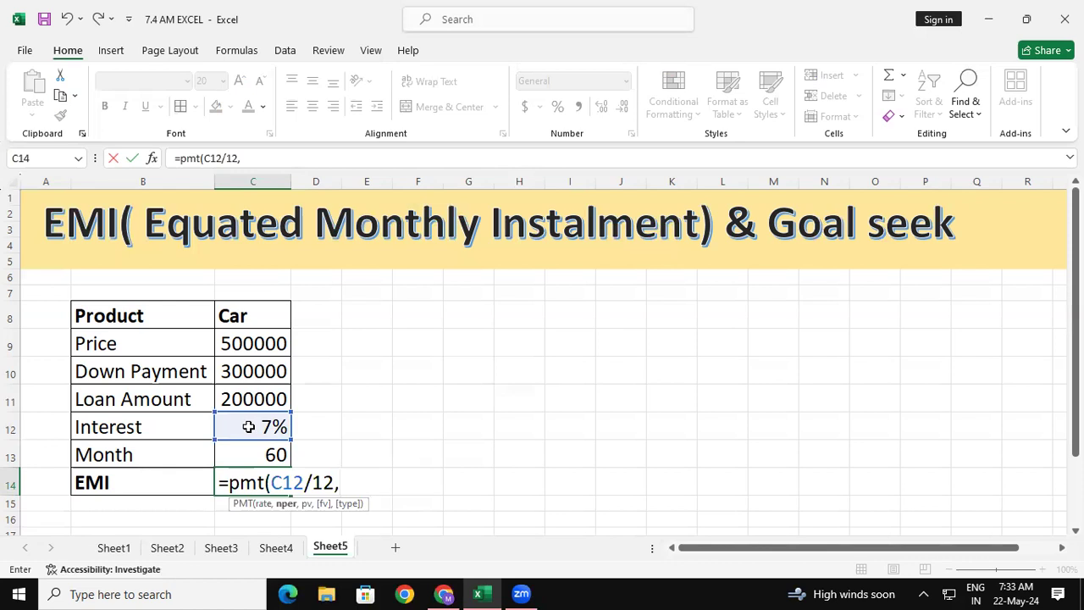
left_click(266, 455)
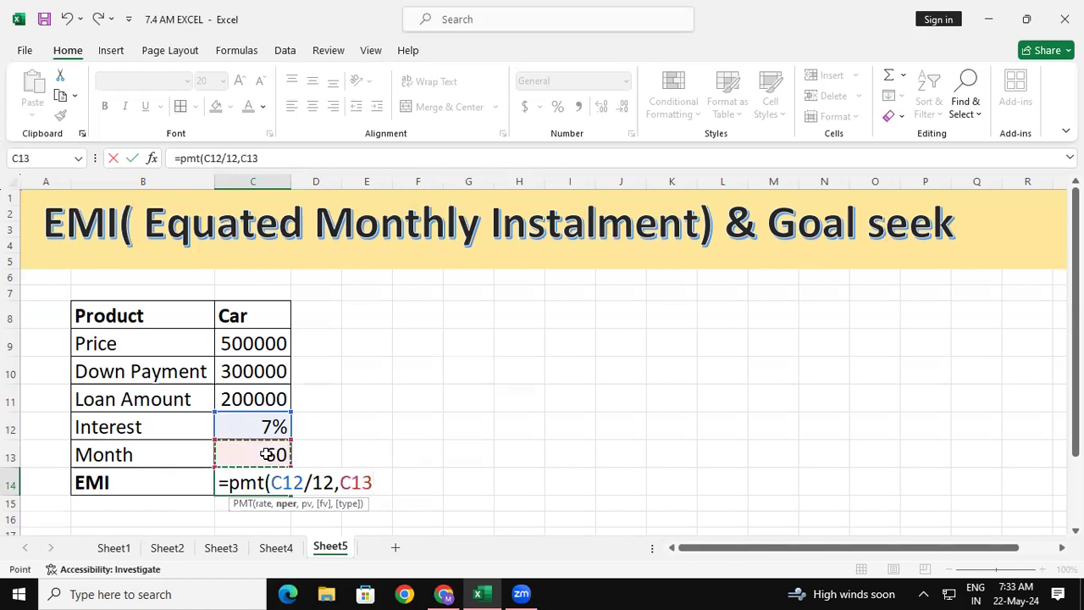
type(",")
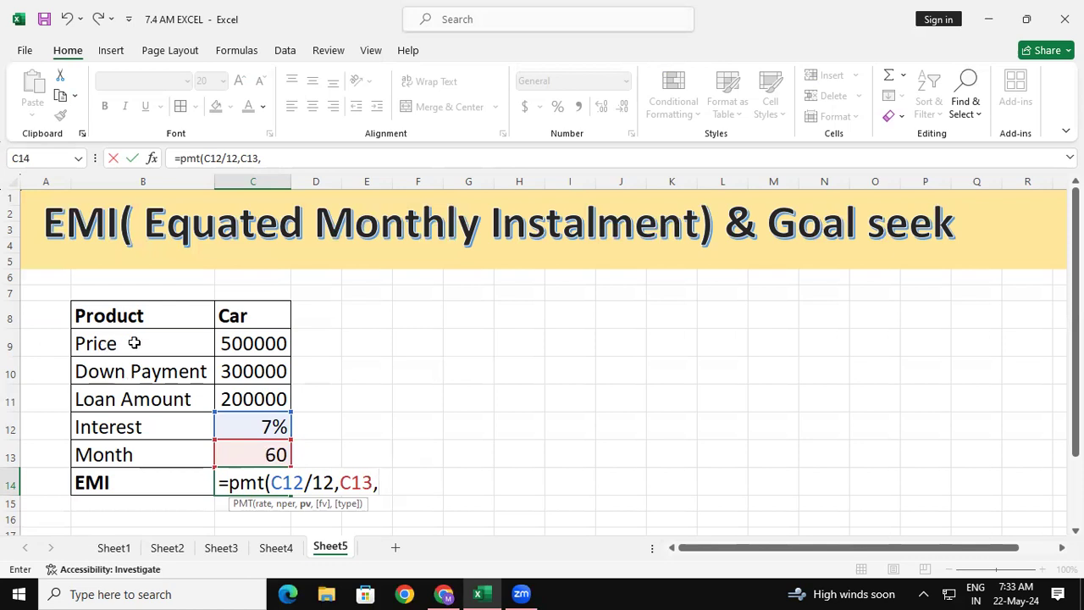
left_click(245, 398)
type(",")
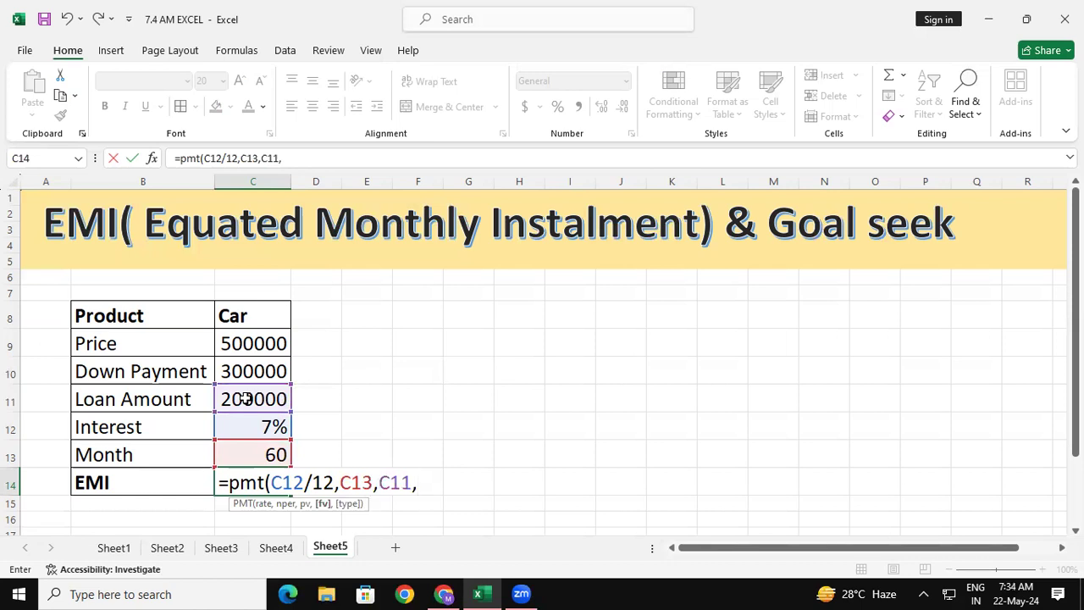
type("1)")
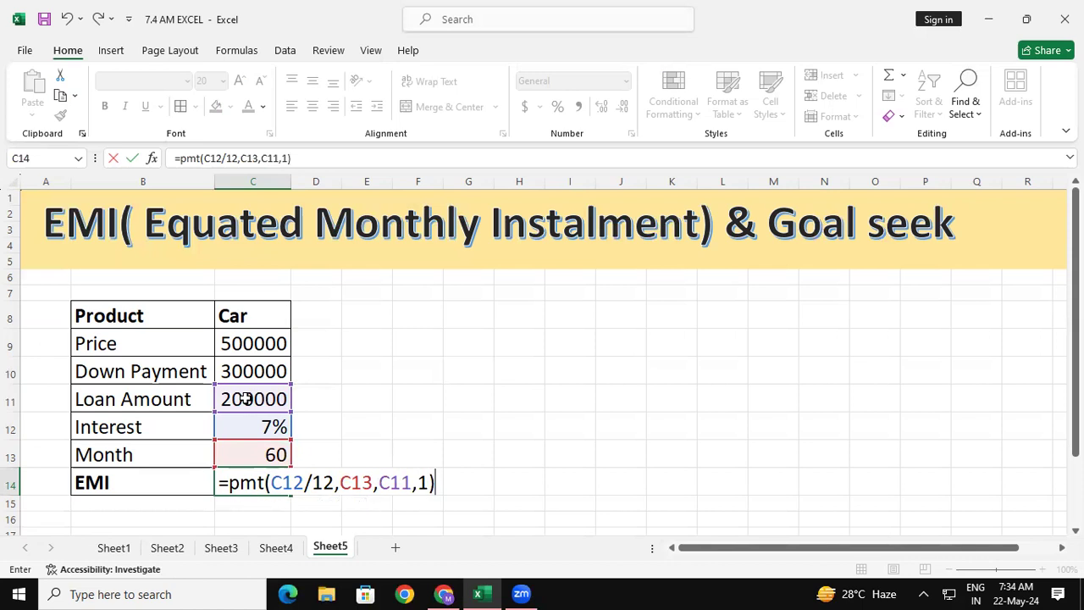
key("Return")
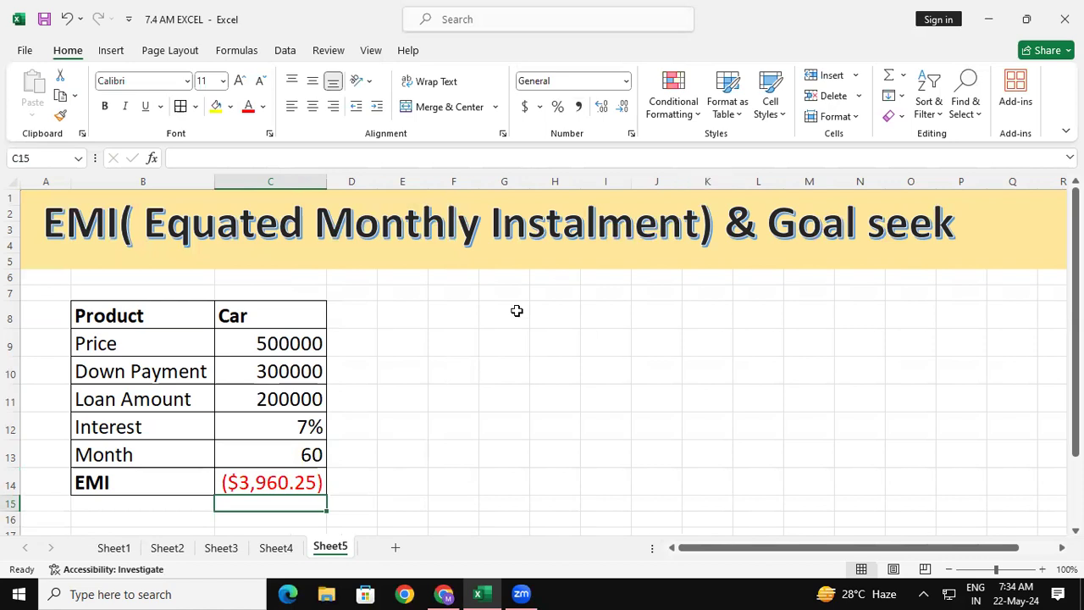
Step: Format the EMI cell C14 as Number, with negative values in black parentheses, (1,234.10)
left_click(282, 480)
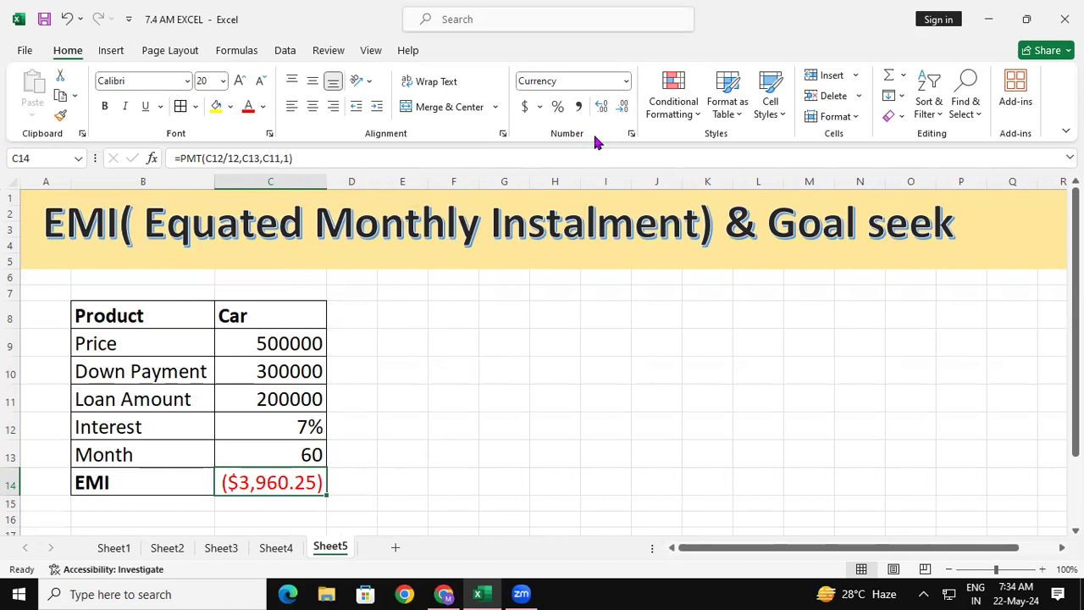
left_click(631, 133)
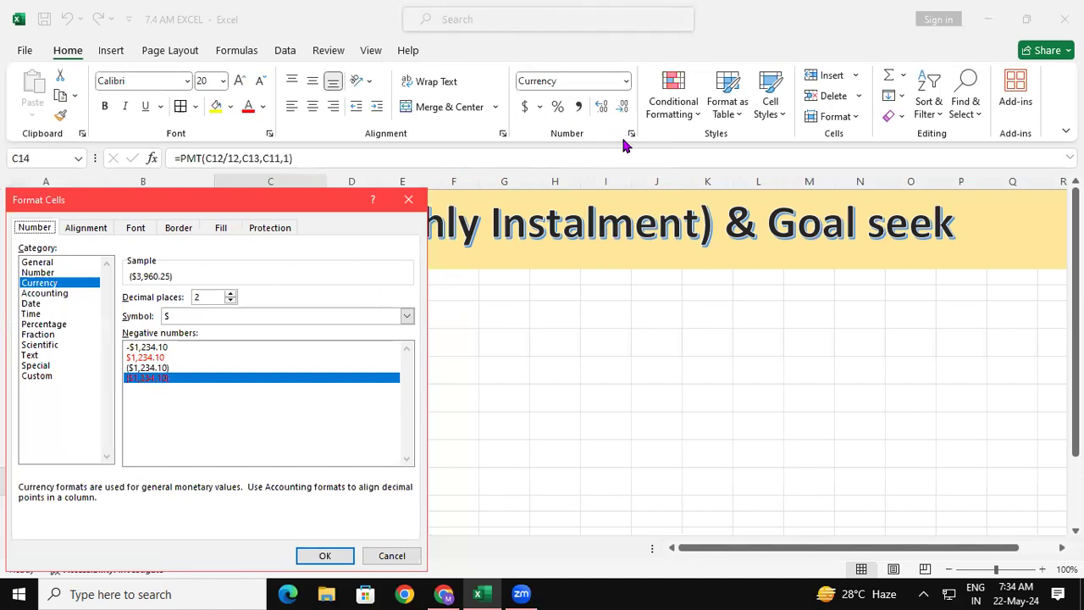
left_click(48, 274)
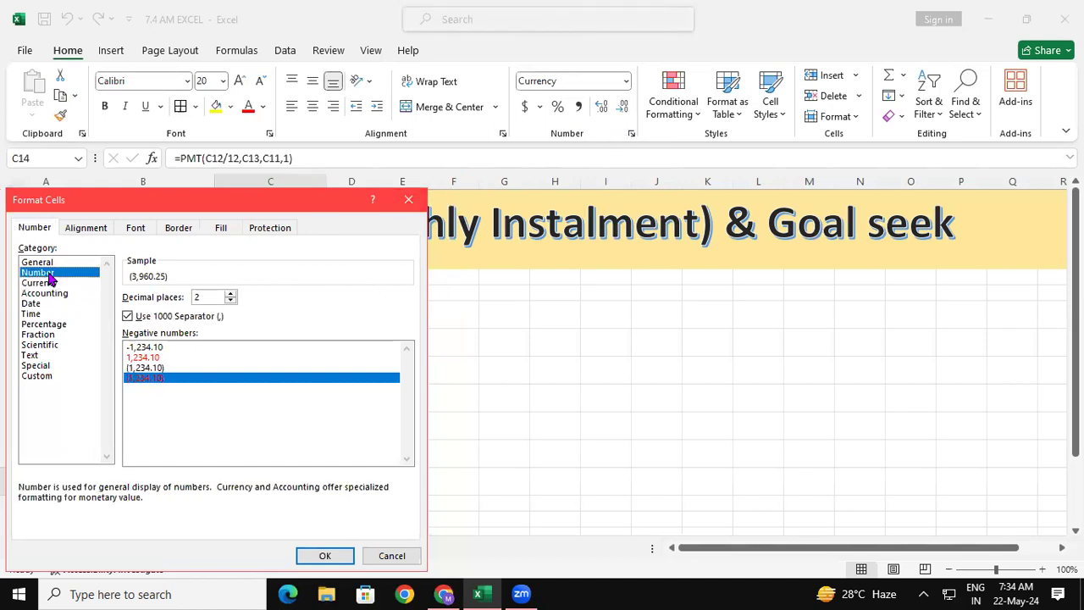
left_click(151, 369)
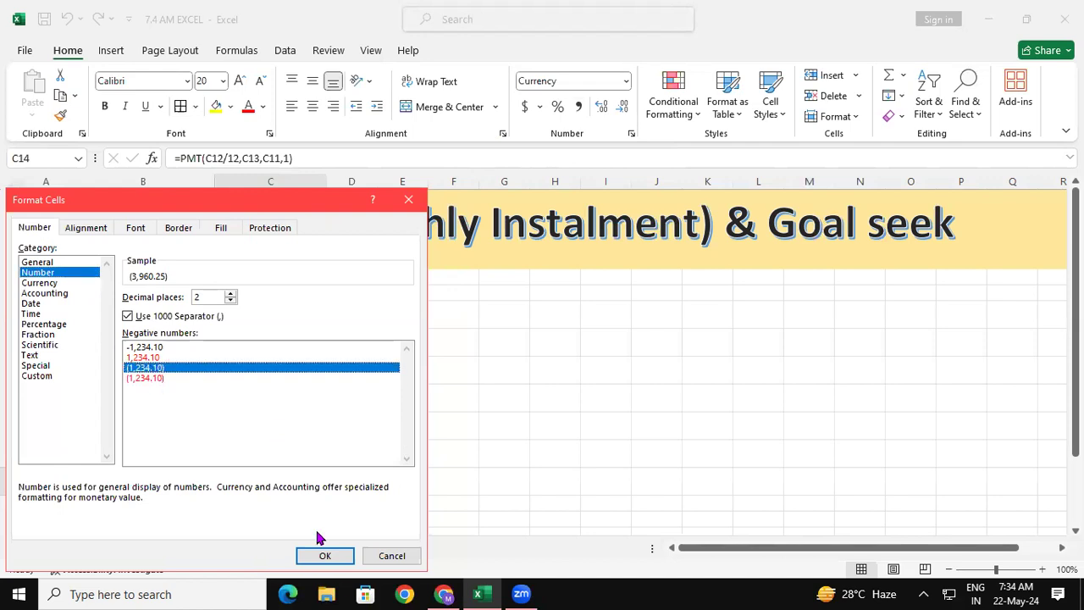
left_click(322, 557)
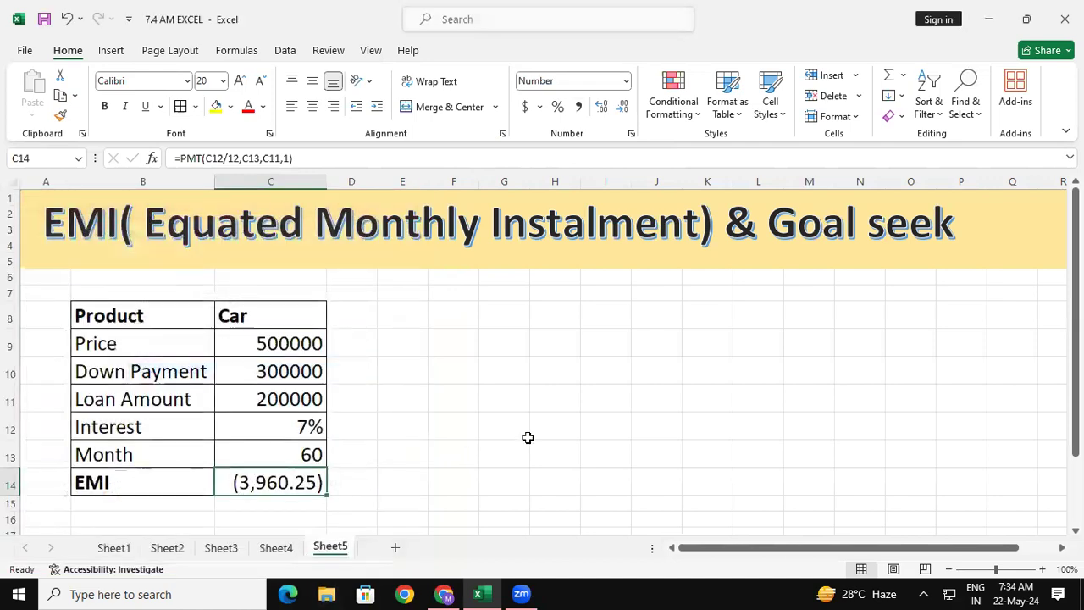
left_click(526, 436)
left_click(315, 485)
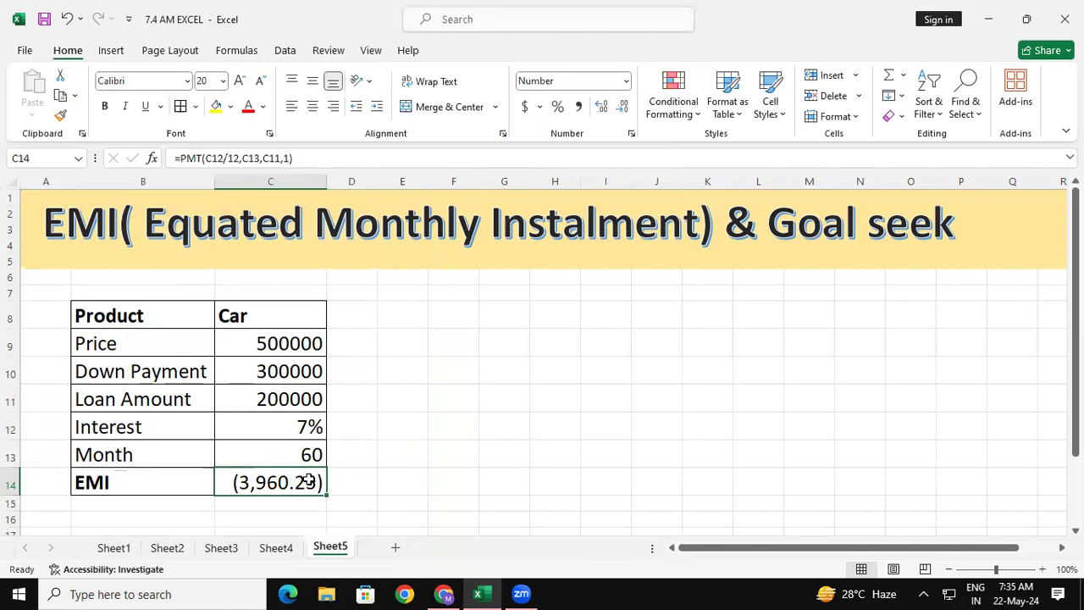
Step: Calculate the total repayment in E11 with =C14*C13 and enlarge its font size to 14
left_click(400, 394)
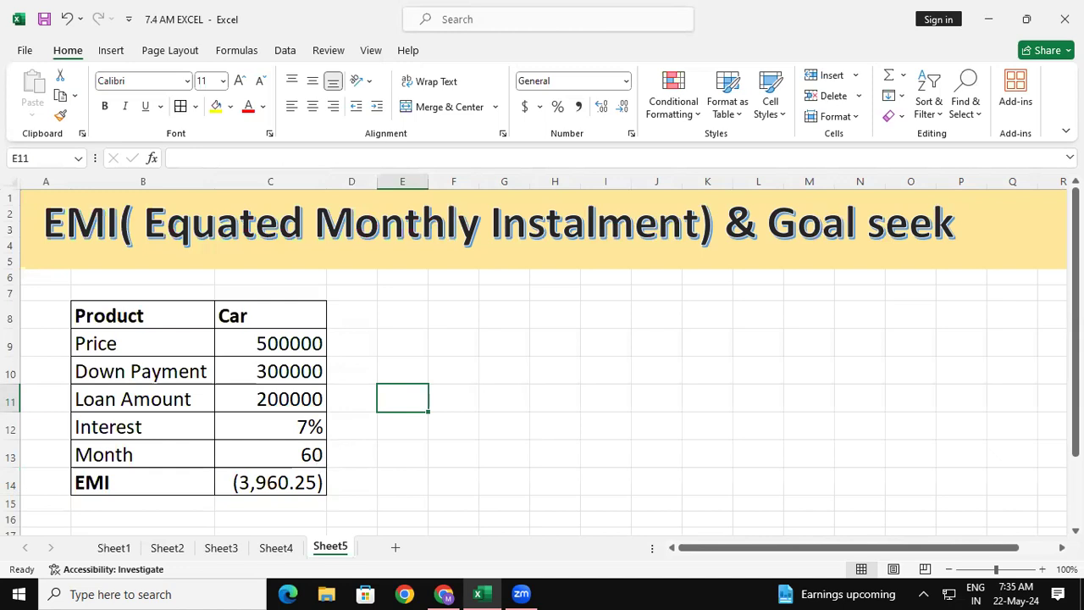
type("=")
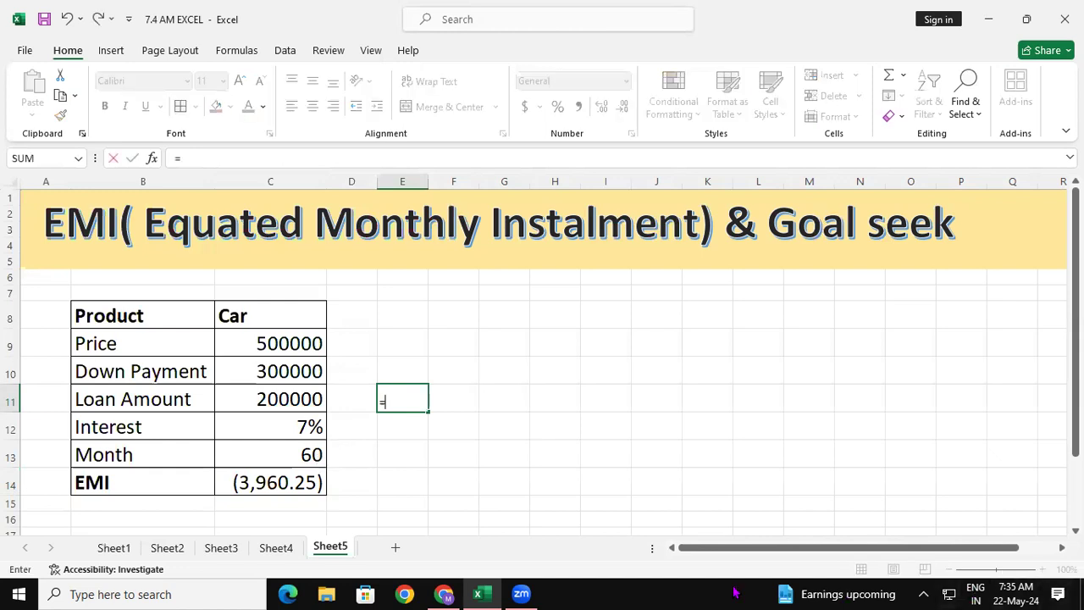
left_click(251, 484)
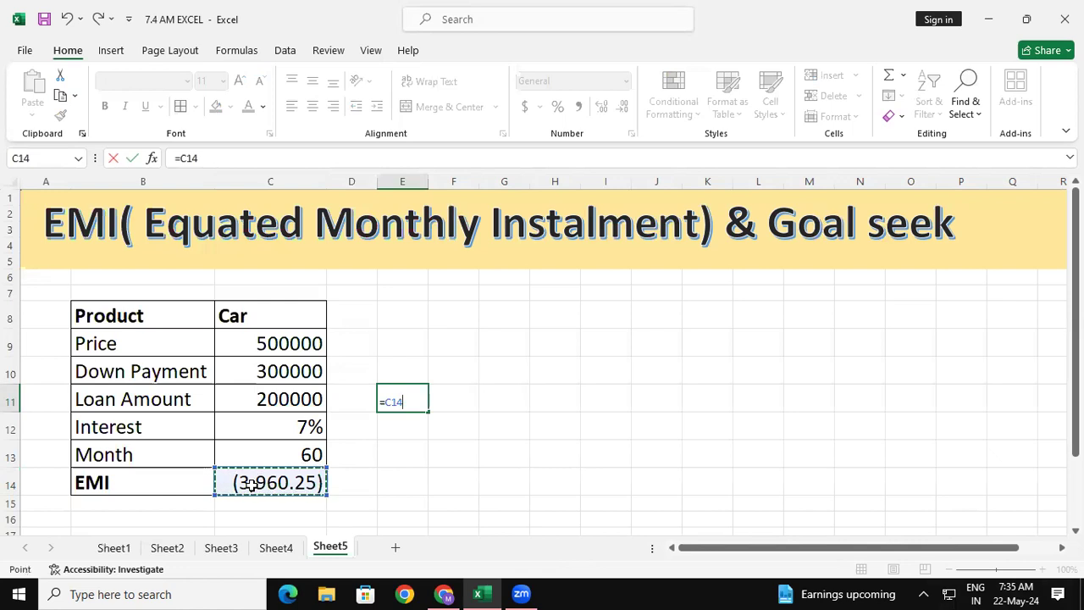
type("*")
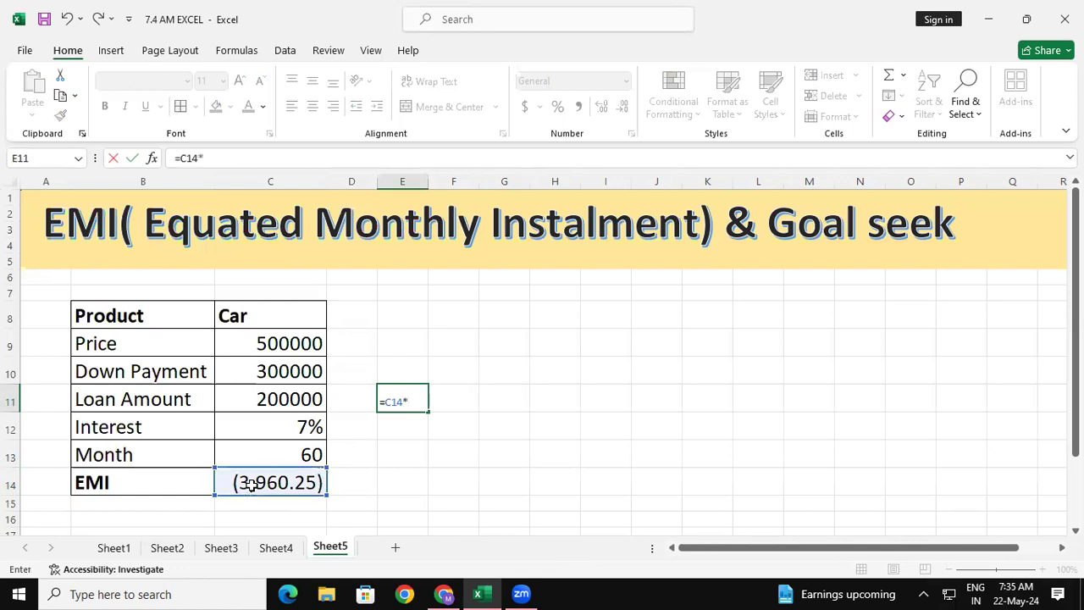
left_click(298, 451)
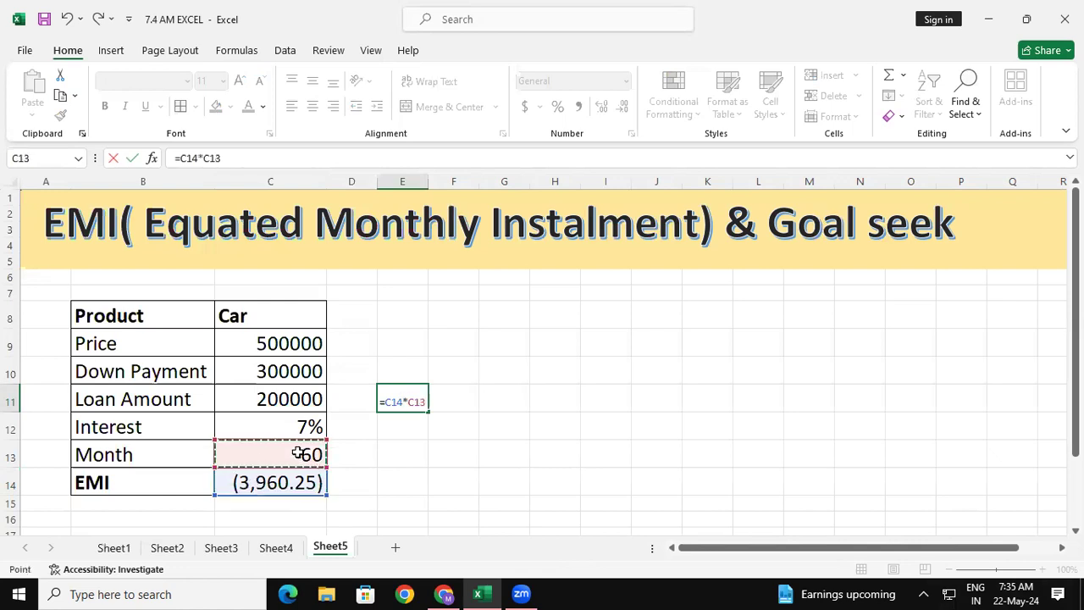
key("Return")
left_click(406, 395)
left_click(239, 80)
left_click(240, 80)
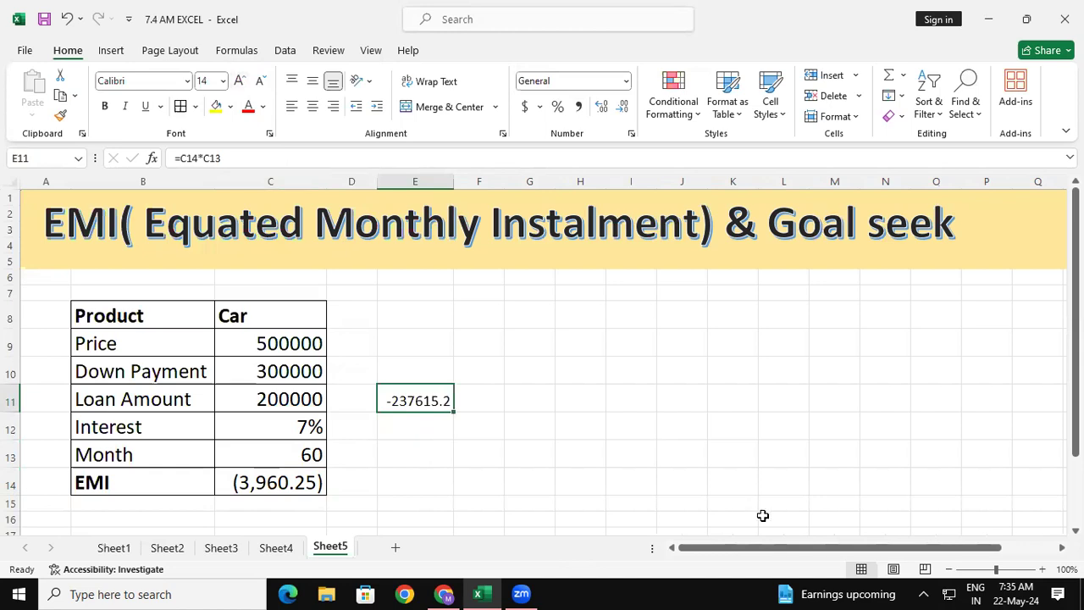
Step: Compare the loan amount formula with the total repayment in E11, and clear E11
left_click(307, 401)
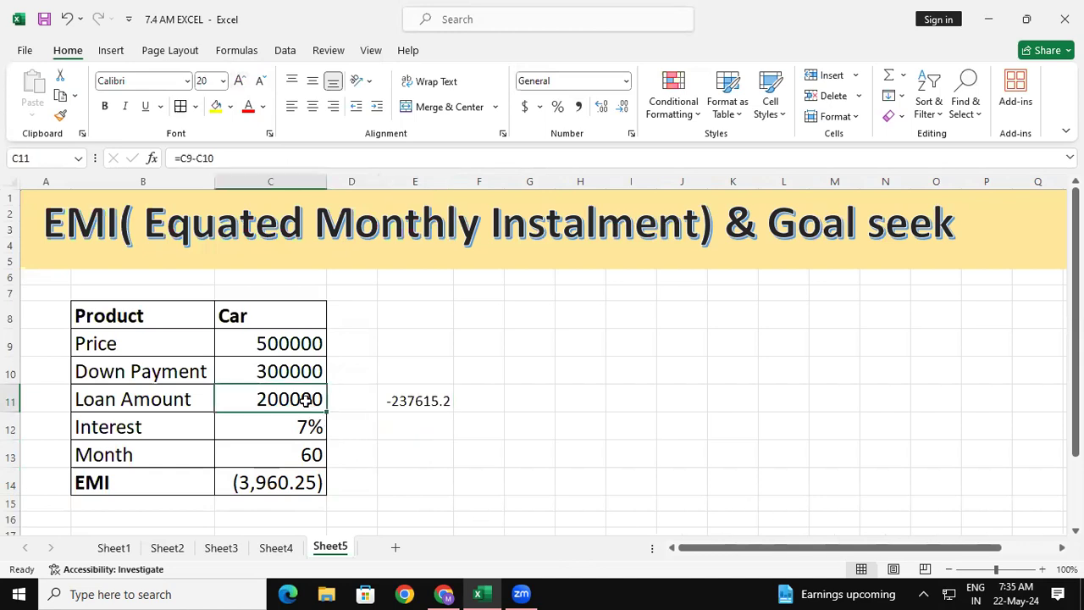
left_click(413, 403)
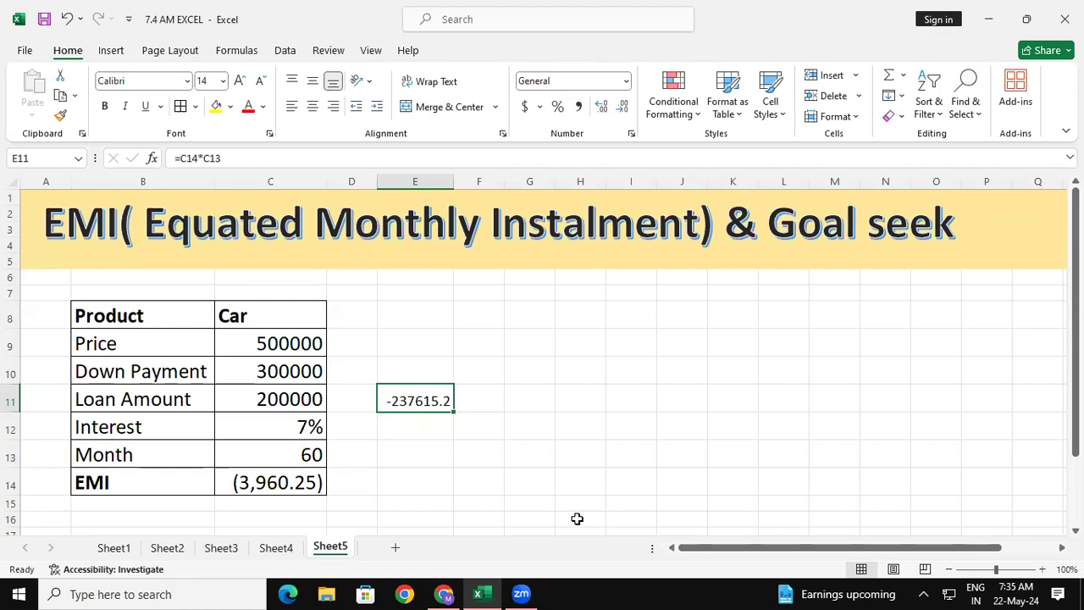
key("Delete")
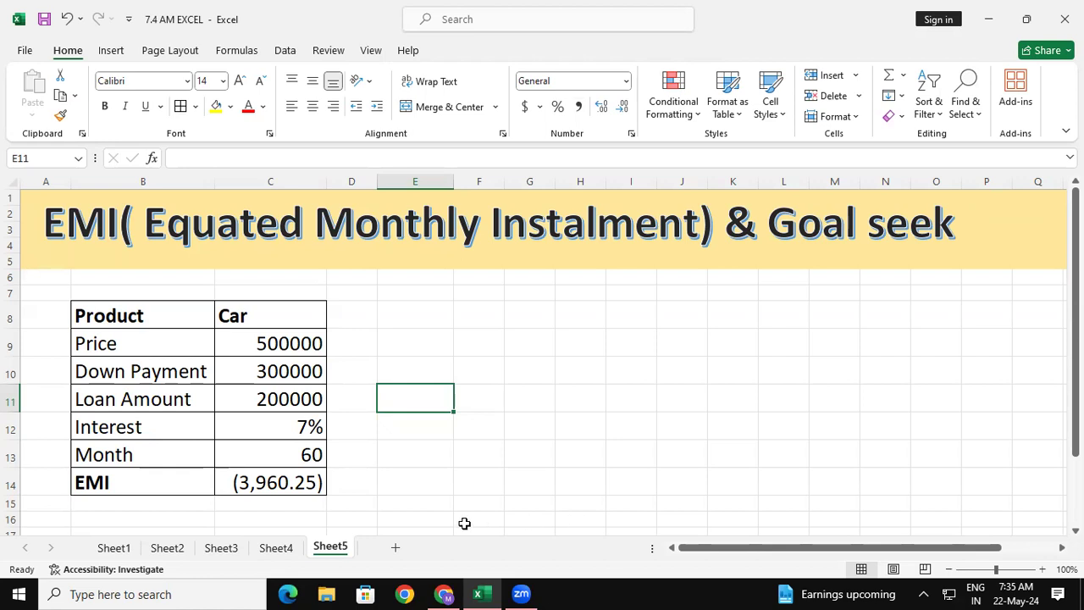
Step: Repeat the EMI calculation in C15 with =PMT(C12/12,C13,C11,1), using the interest, month and loan amount cells
left_click(306, 504)
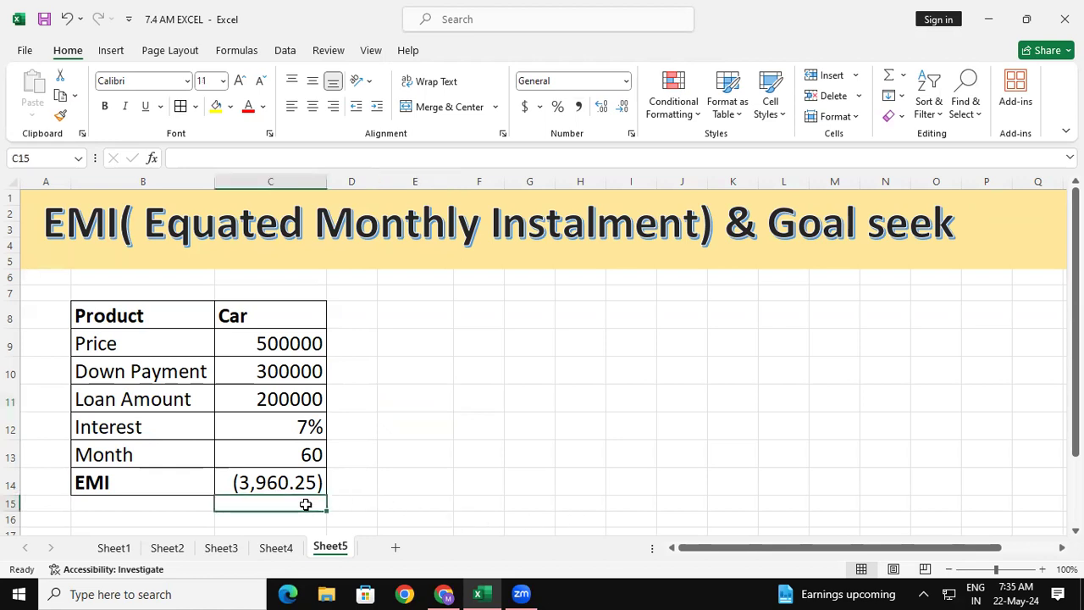
type("=pmt")
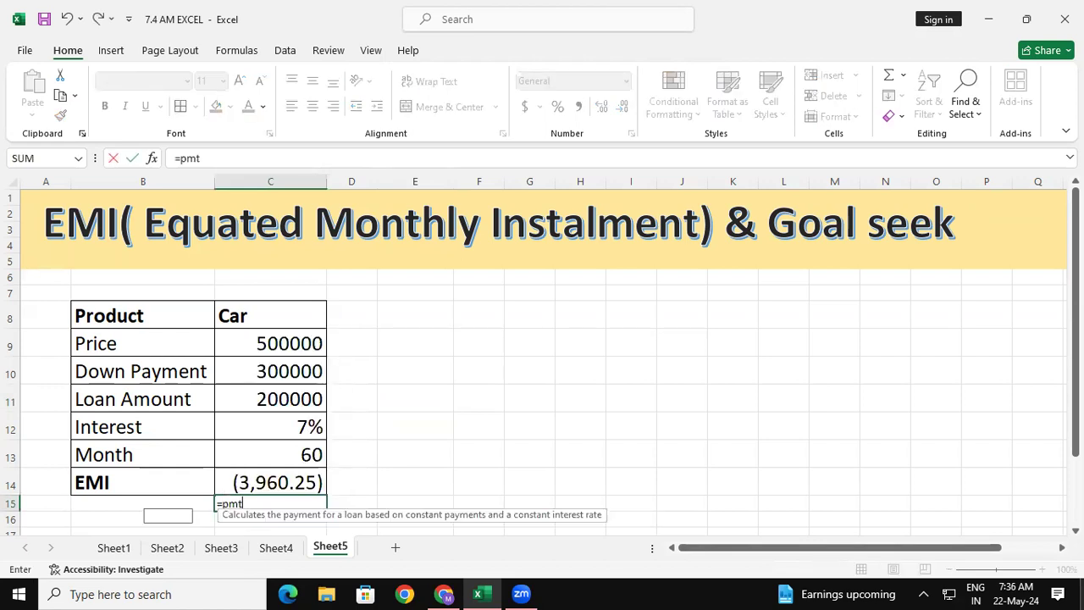
type("(")
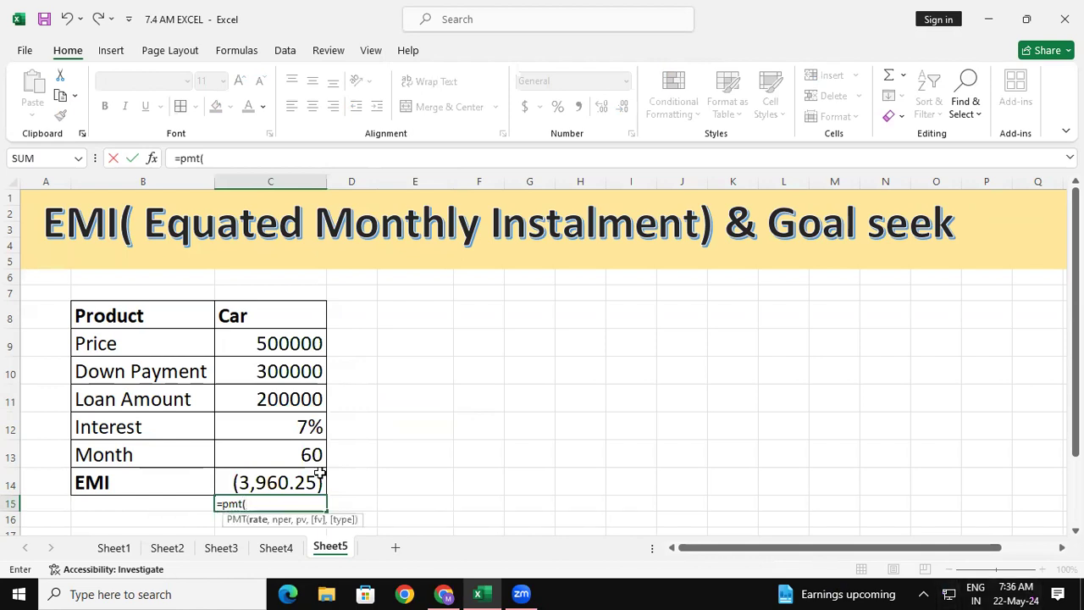
left_click(271, 429)
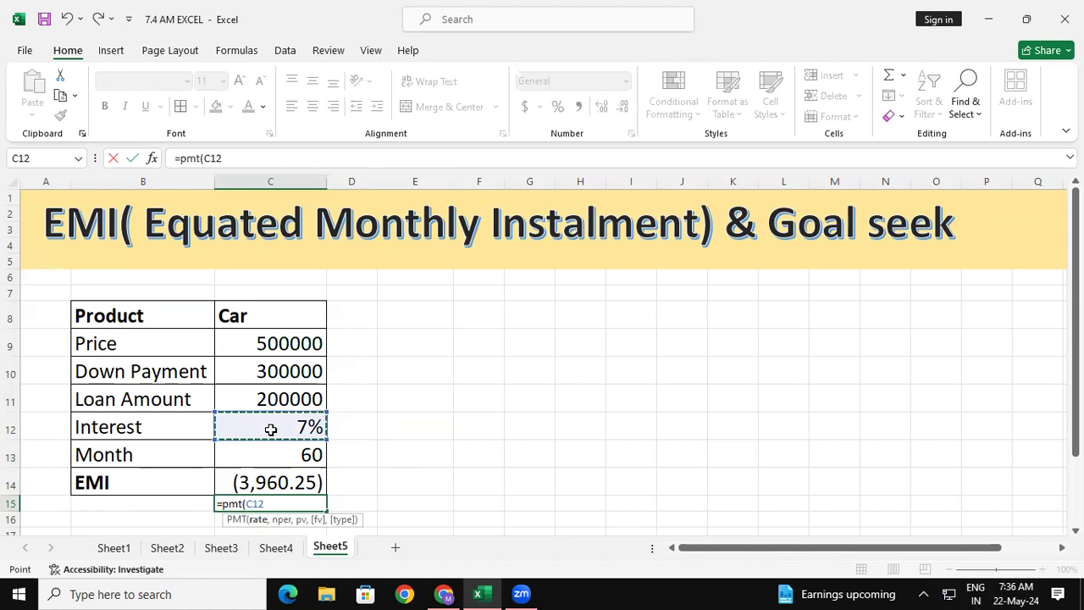
type("/")
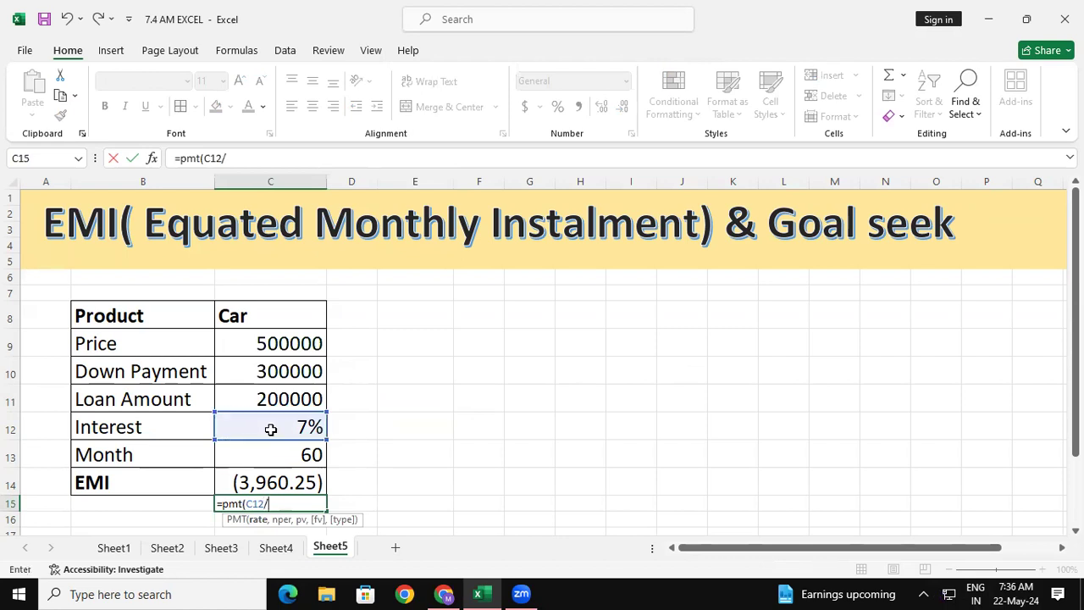
type("12,")
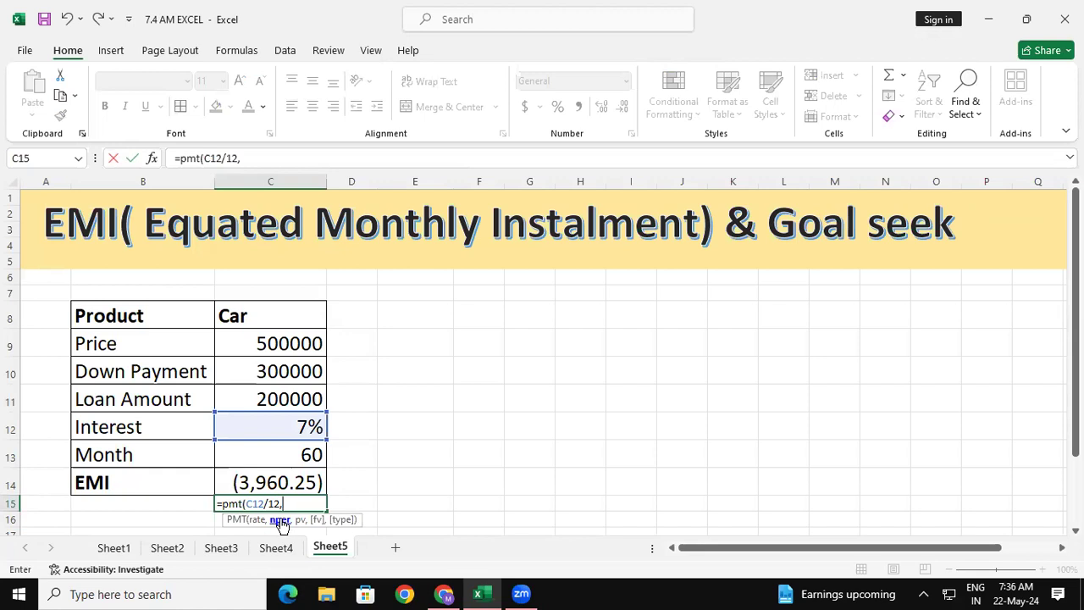
left_click(279, 455)
type(",")
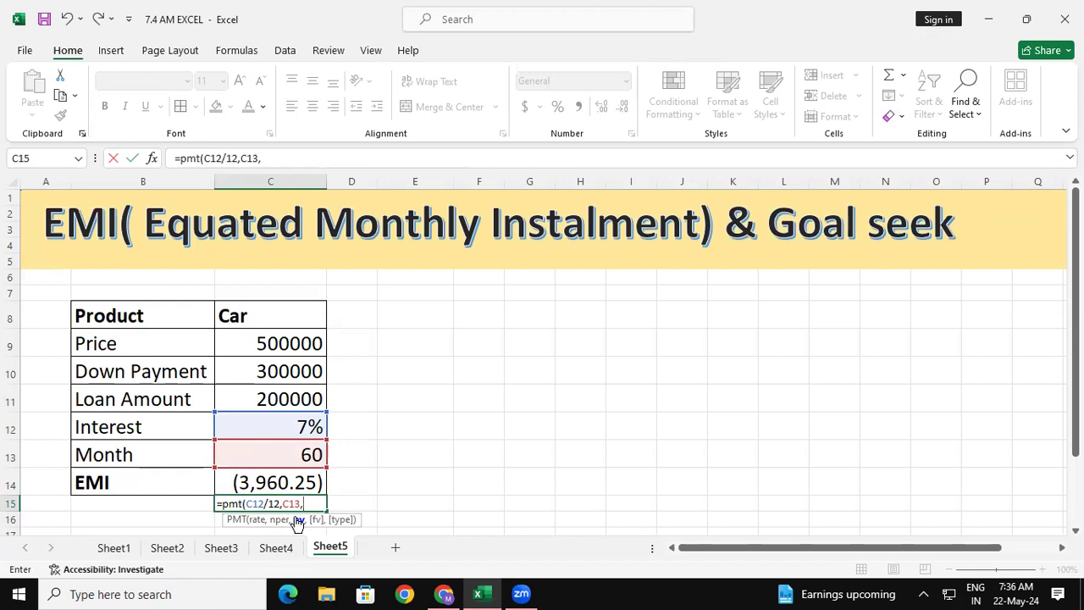
left_click(309, 403)
type(",")
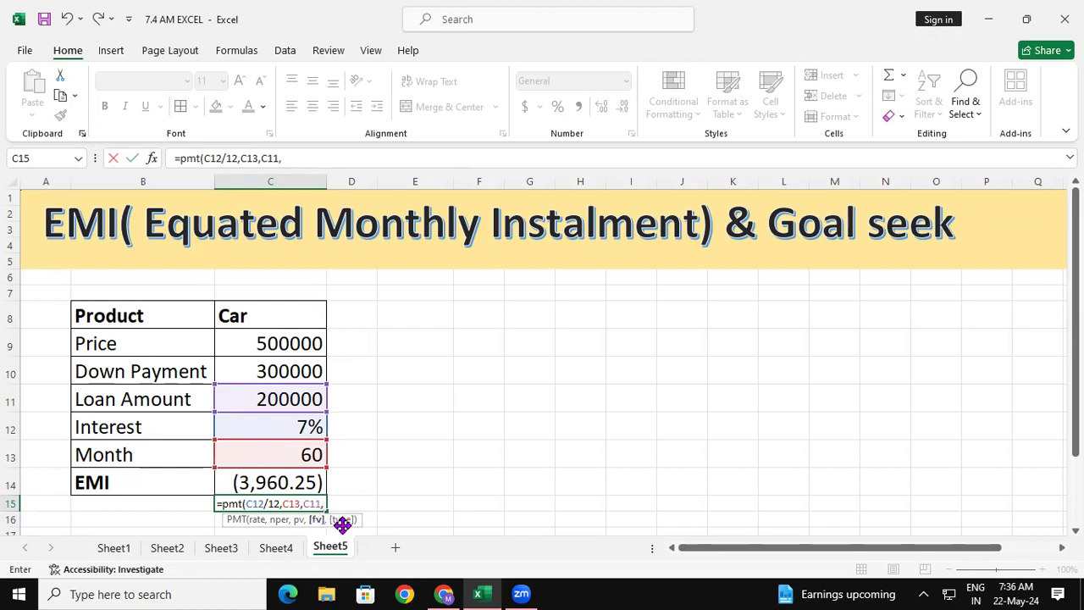
type("1)")
key("Return")
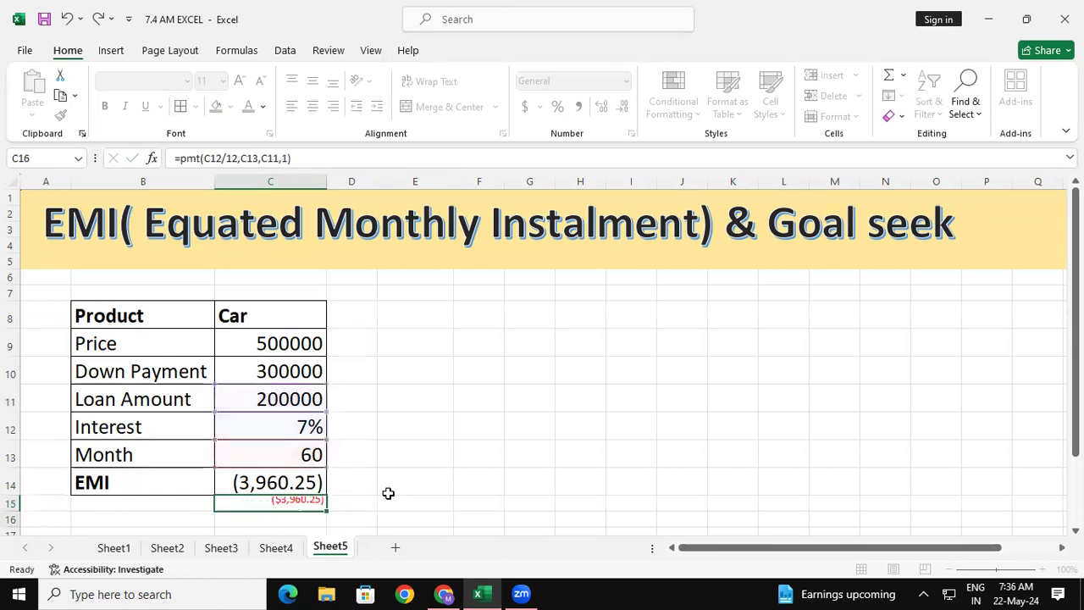
Step: Enlarge C15's font size to 16 and format it as Number with negatives in black parentheses, (1,234.10)
left_click(278, 504)
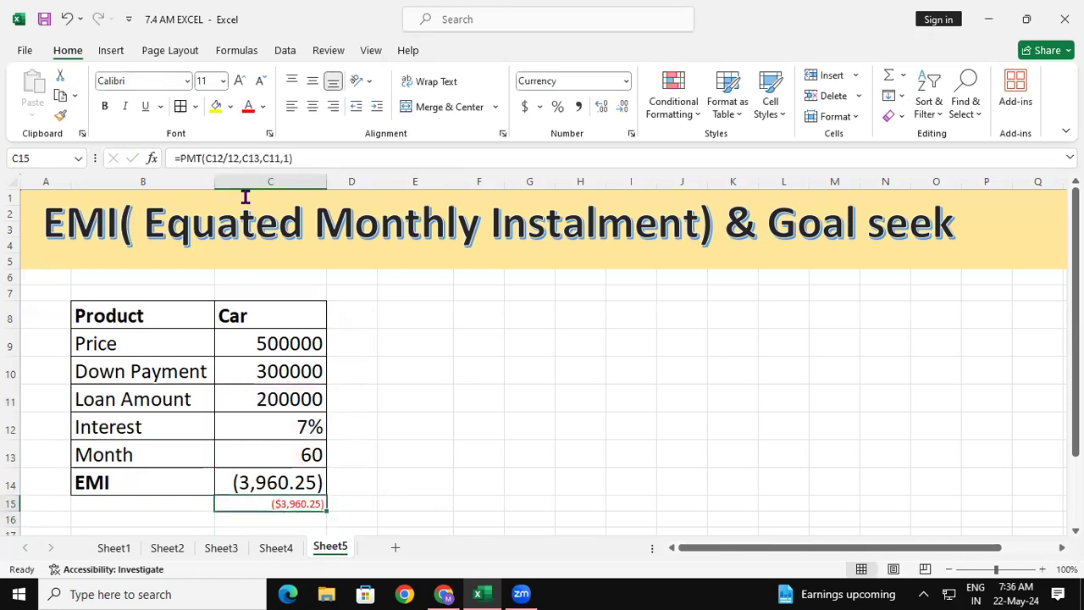
left_click(239, 80)
left_click(240, 80)
left_click(240, 81)
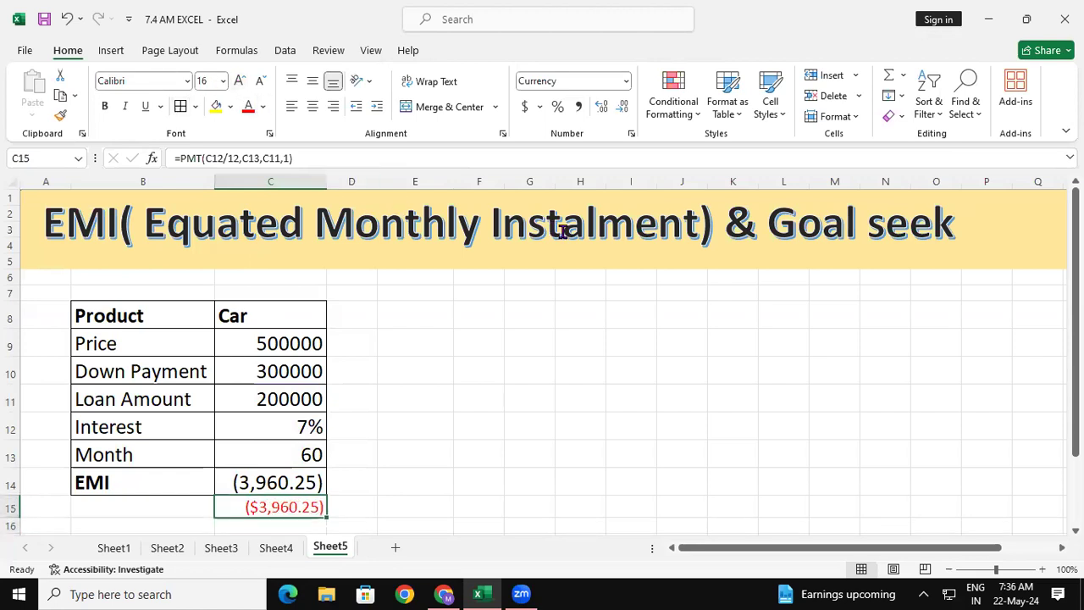
left_click(631, 134)
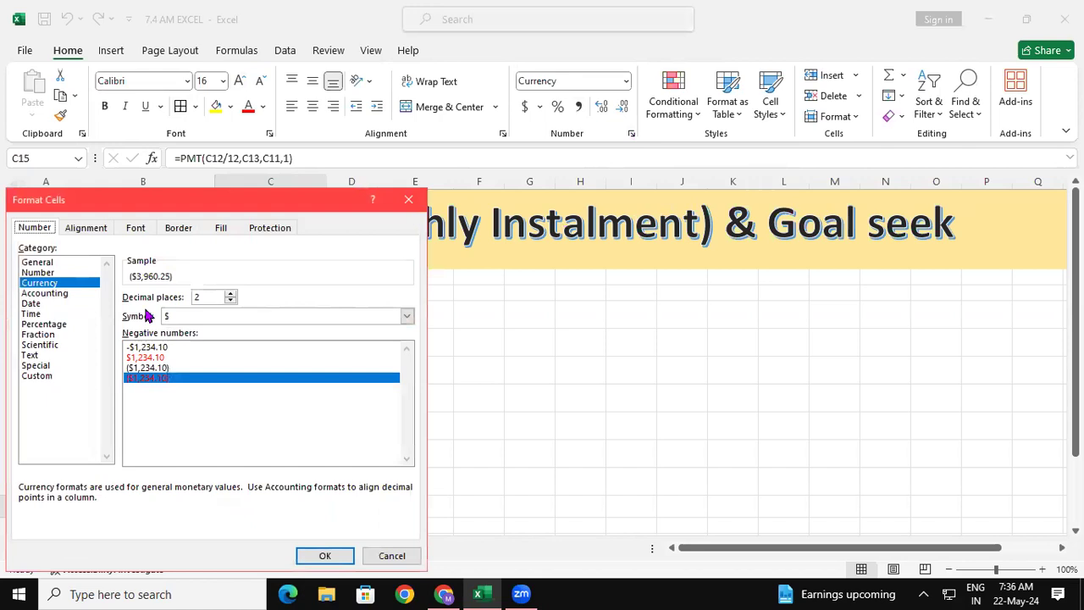
left_click(44, 273)
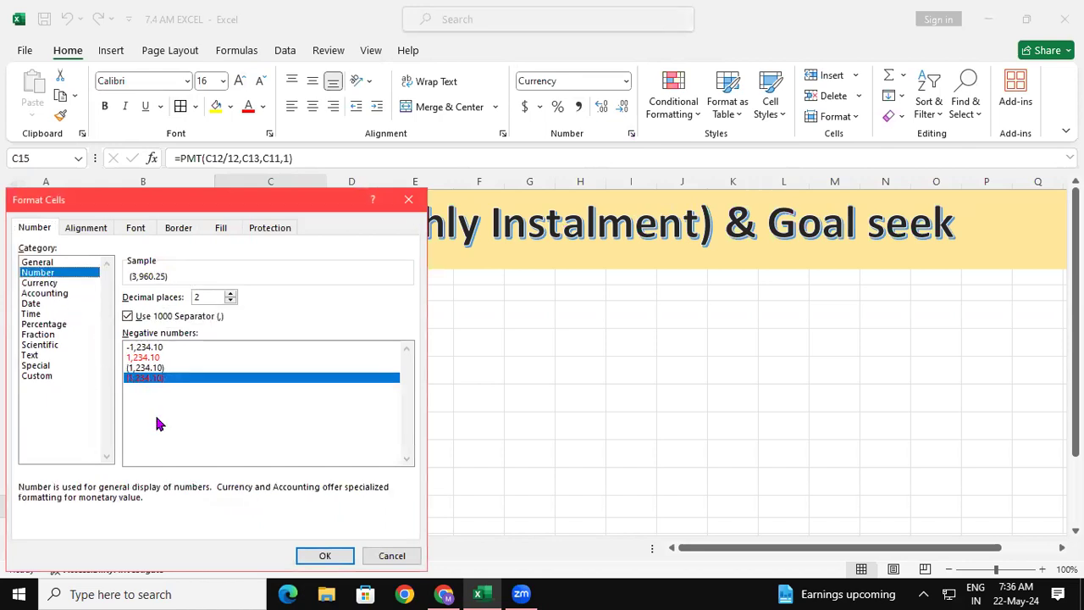
left_click(148, 368)
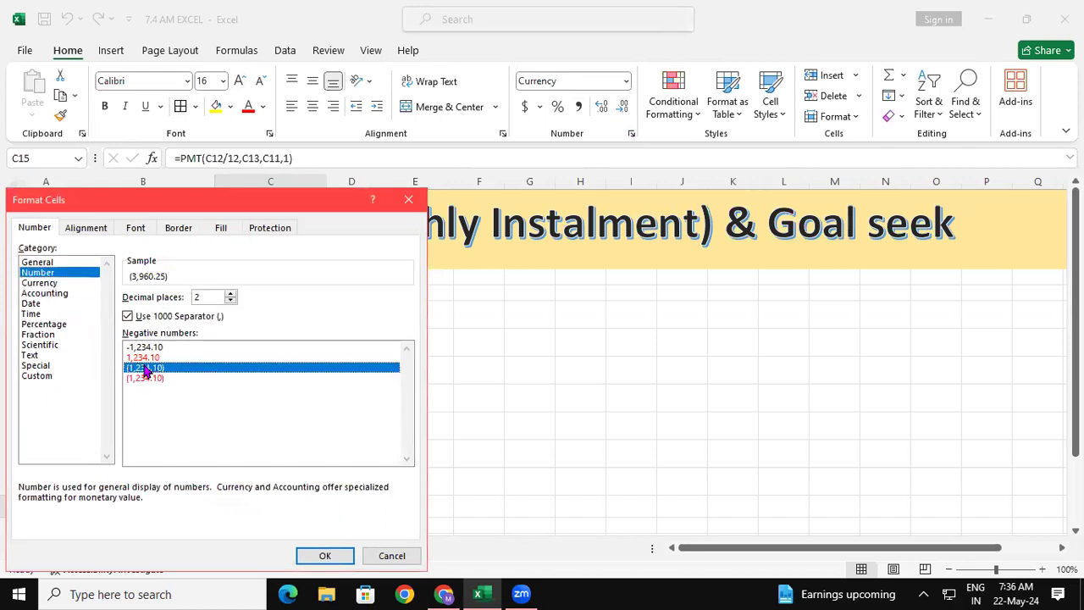
left_click(325, 555)
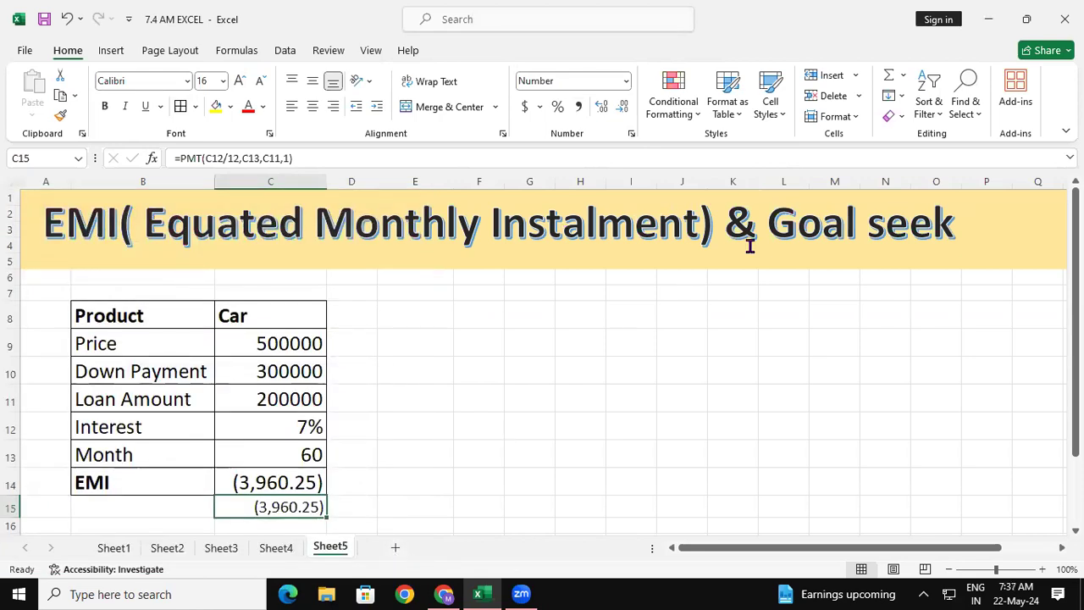
Step: Clear both the contents and the formatting of the repeated EMI cell C15
left_click(894, 115)
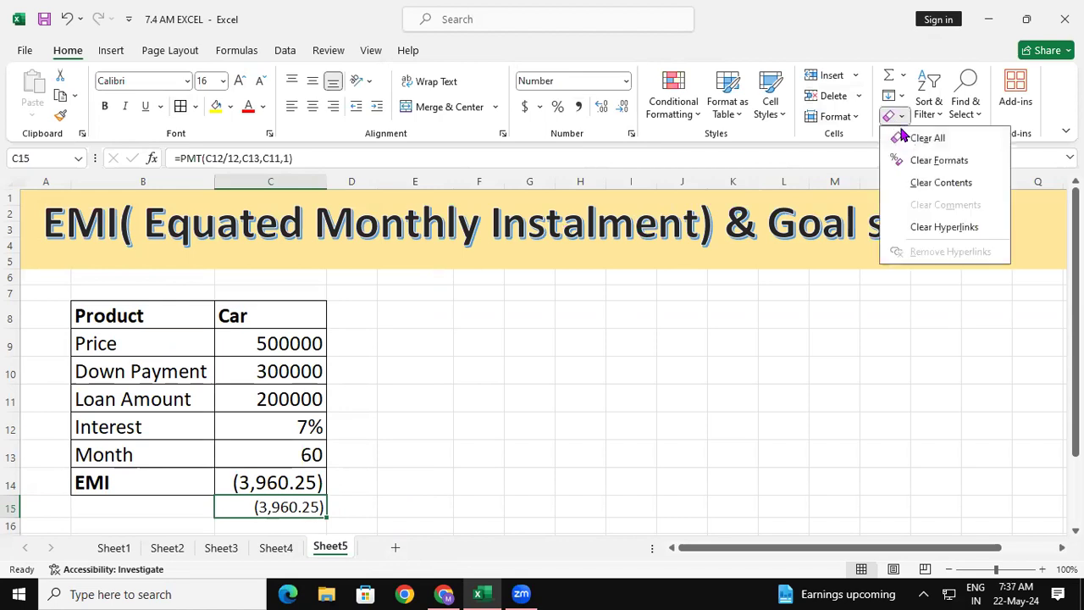
left_click(908, 138)
left_click(482, 484)
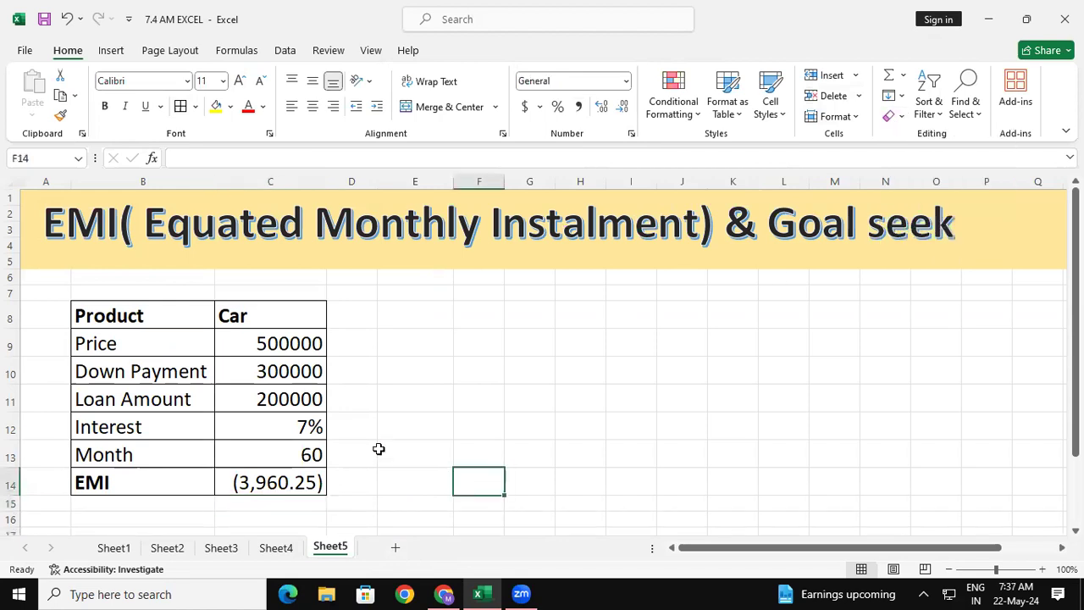
Step: Calculate the total repayment in E11 by multiplying the EMI by the months, =C14*C13
left_click(394, 395)
type("=")
left_click(265, 480)
type("*")
left_click(275, 454)
key("Return")
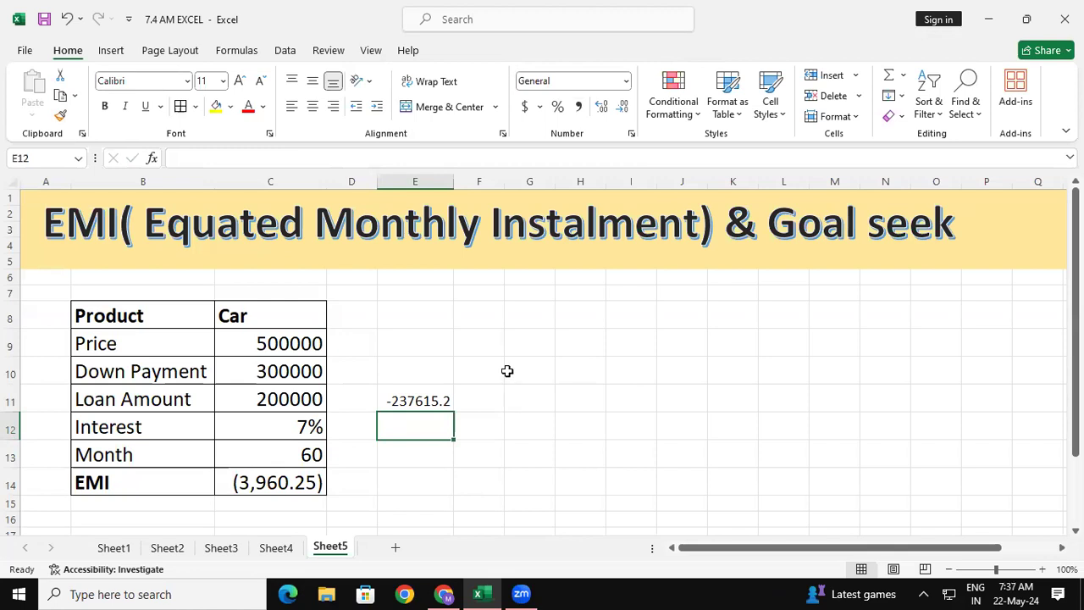
Step: Copy the car loan table B8:C14 to G8 and autofit the widths of columns G and H
left_click_drag(109, 315, 261, 479)
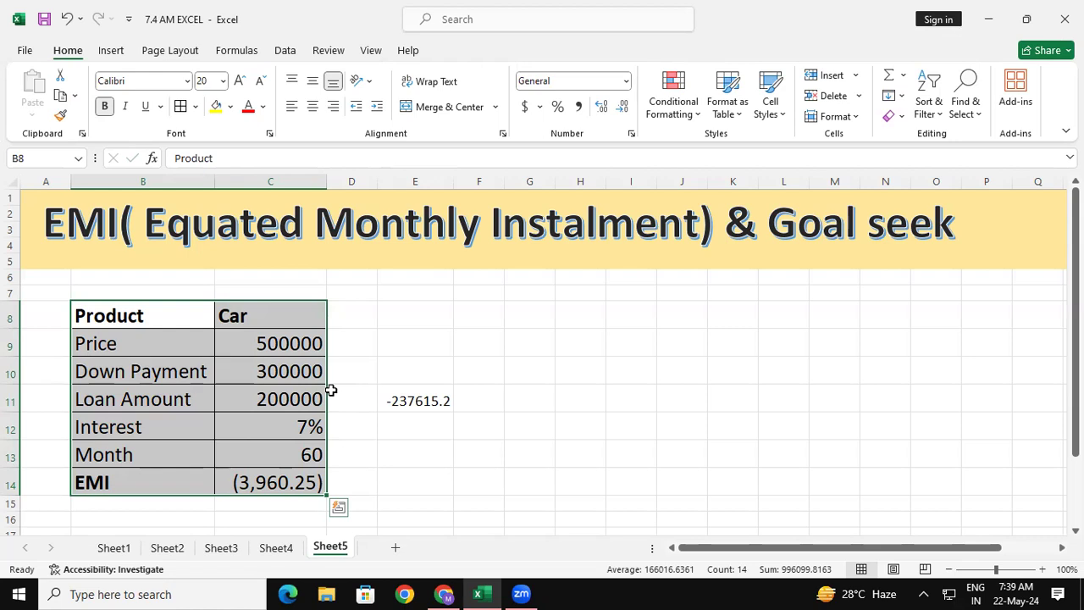
key("ctrl+c")
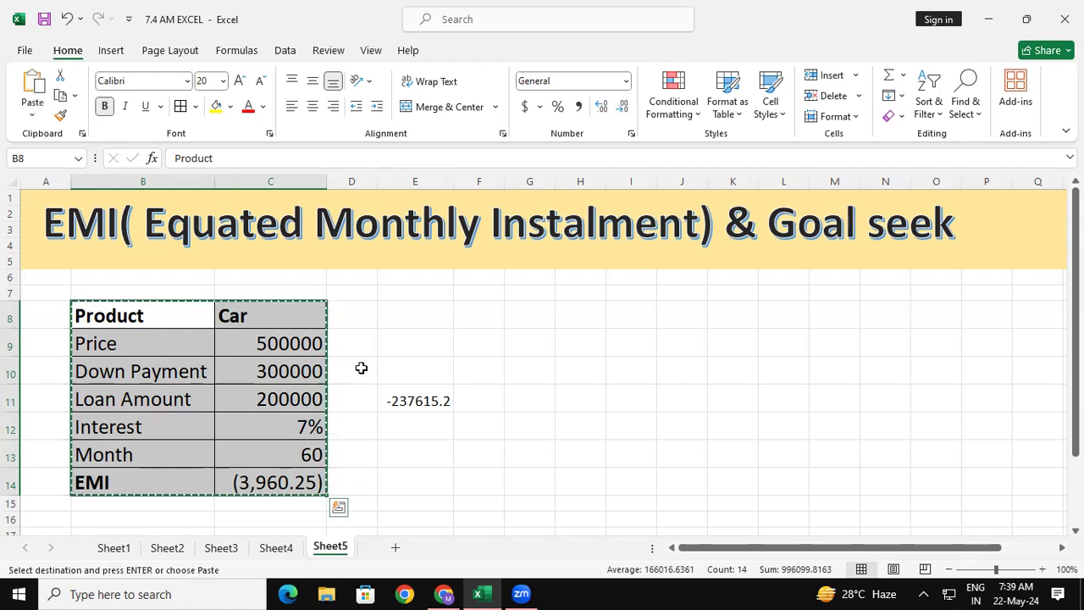
left_click(542, 318)
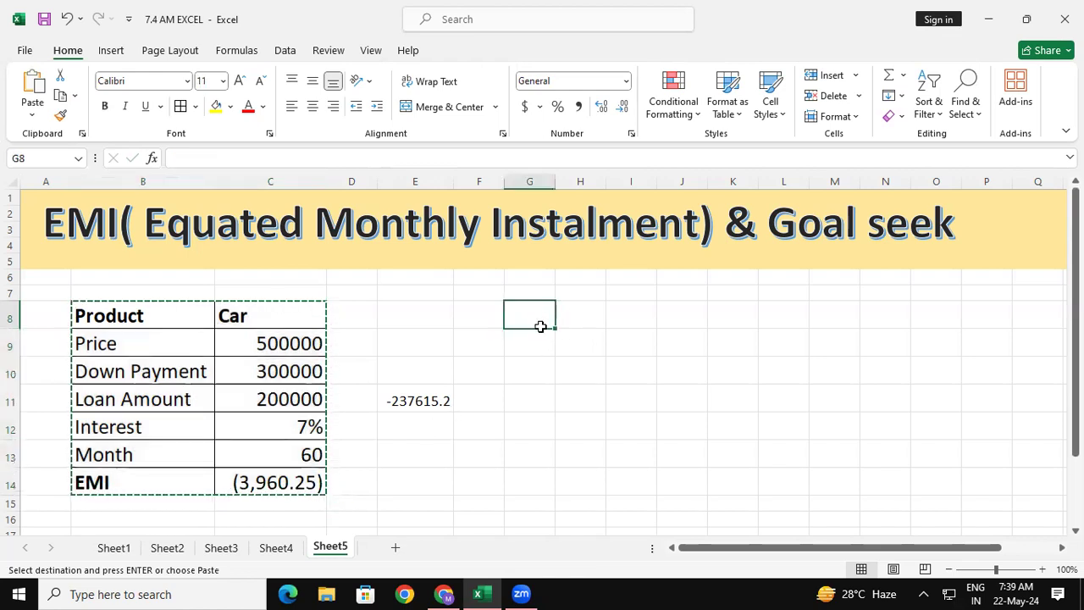
key("ctrl+v")
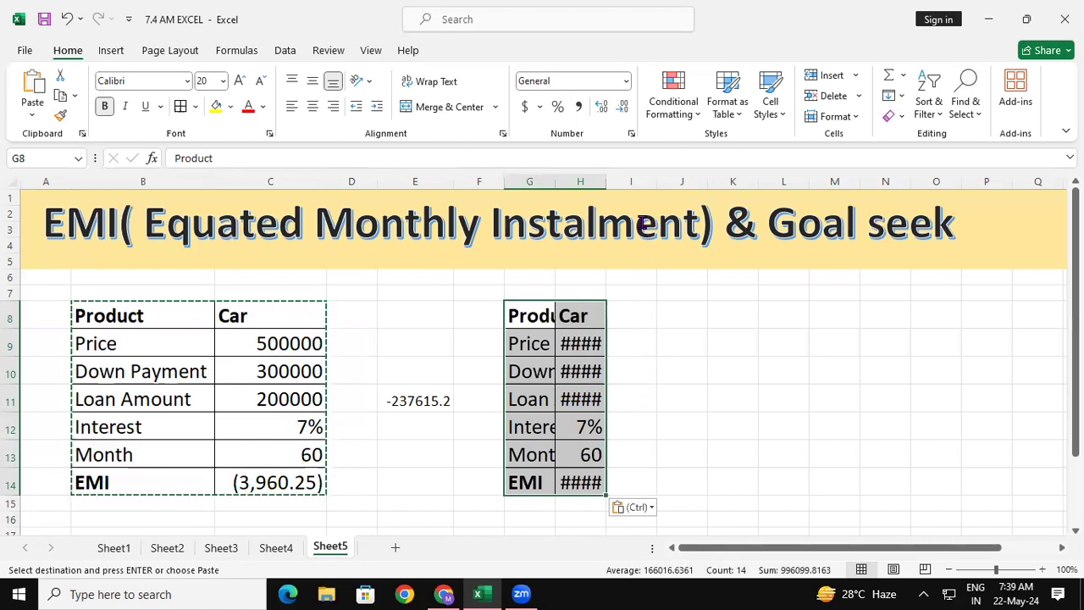
left_click_drag(535, 181, 607, 181)
double_click(606, 180)
left_click(813, 375)
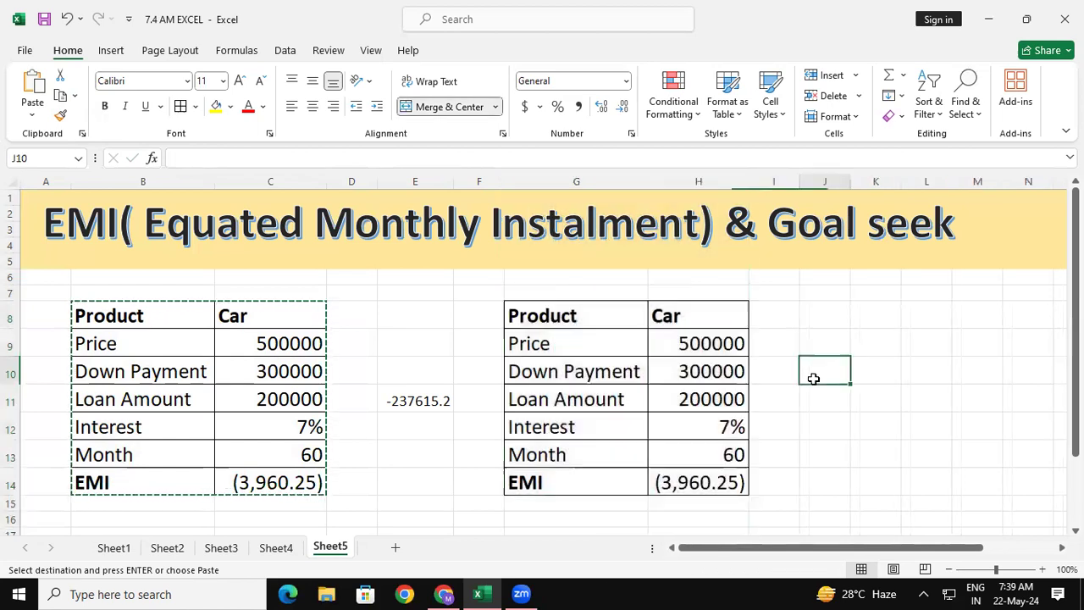
Step: Paste a second copy of the car loan table at K8 and autofit the widths of columns K and L
left_click(855, 321)
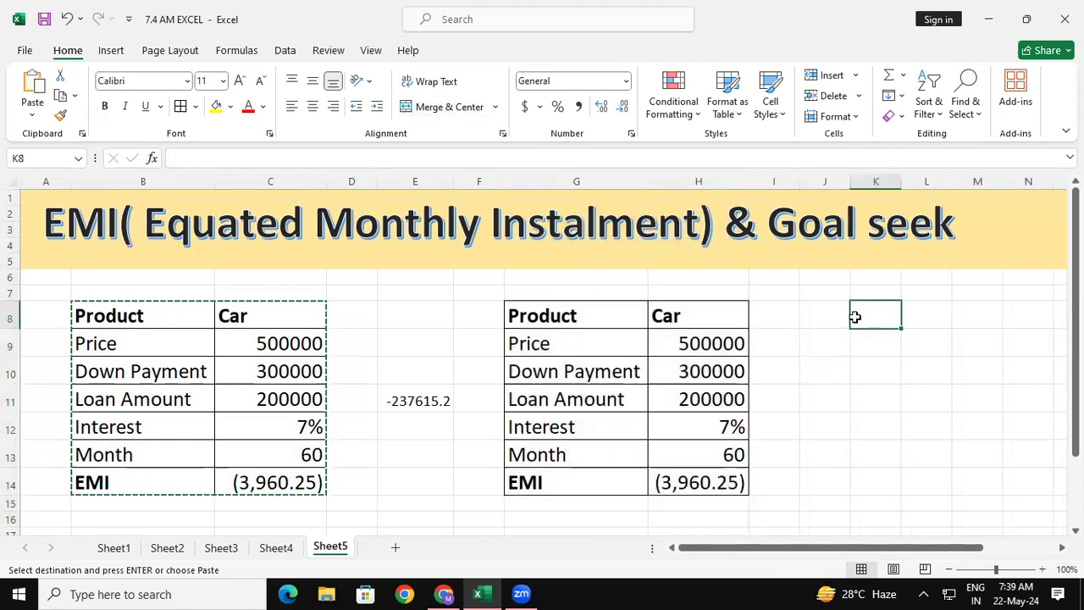
key("ctrl+v")
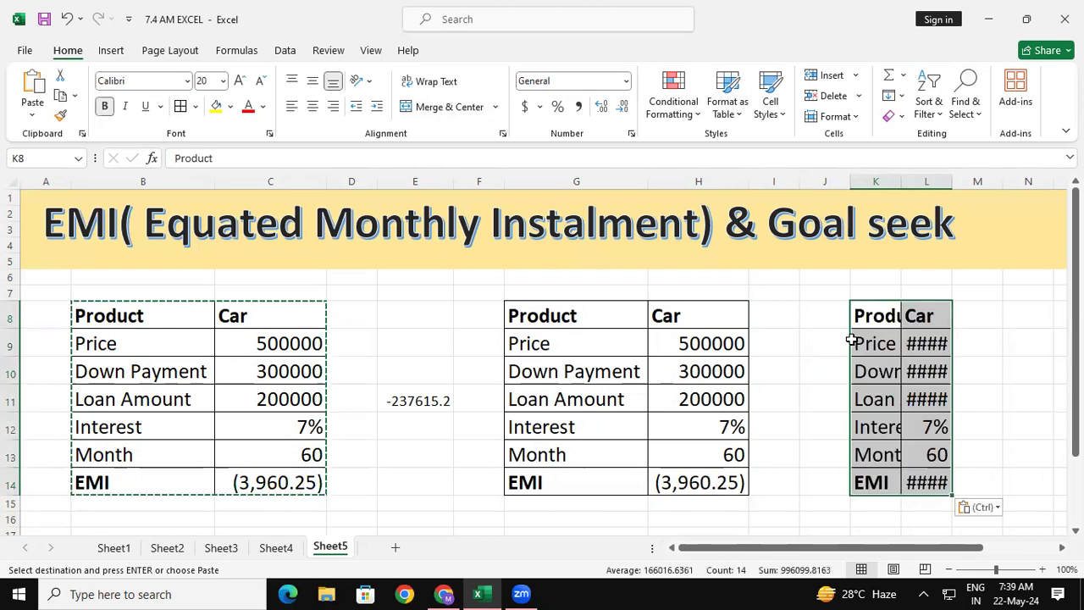
left_click(884, 182)
left_click_drag(884, 181, 923, 180)
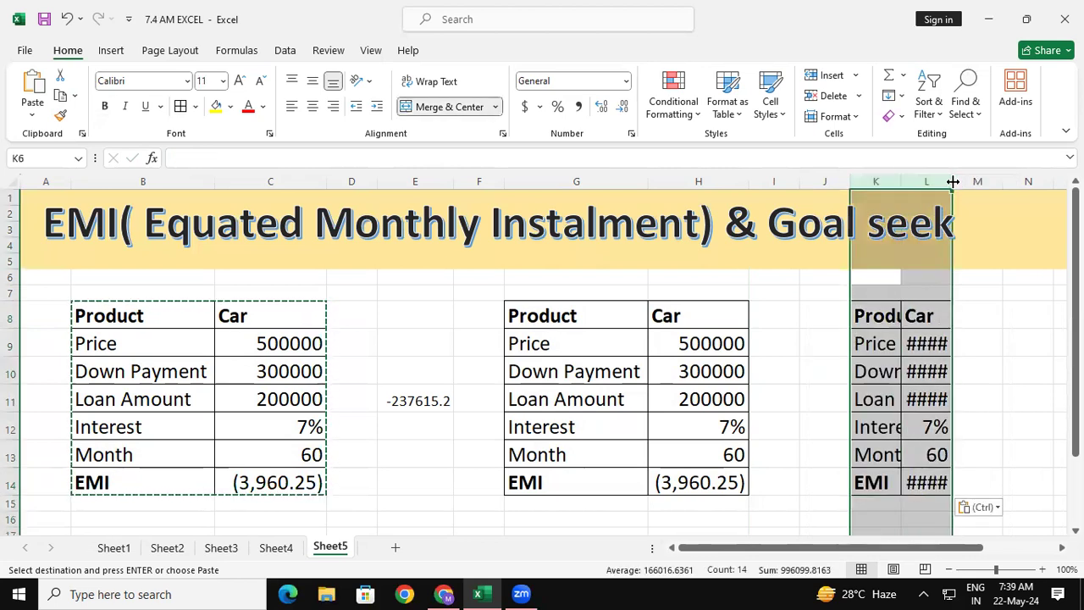
double_click(952, 180)
left_click(741, 454)
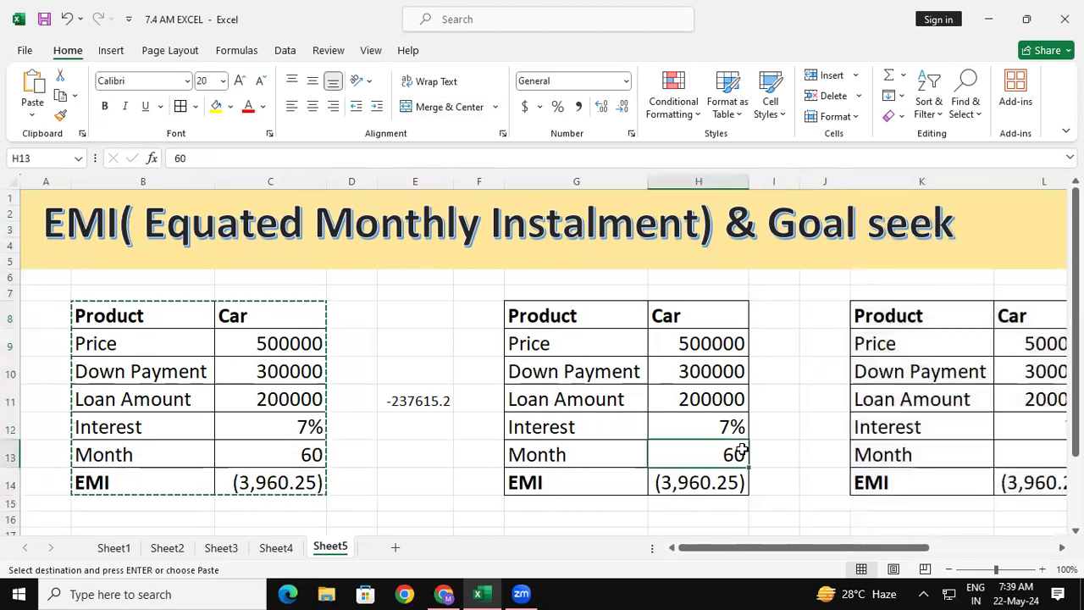
left_click_drag(747, 548, 798, 550)
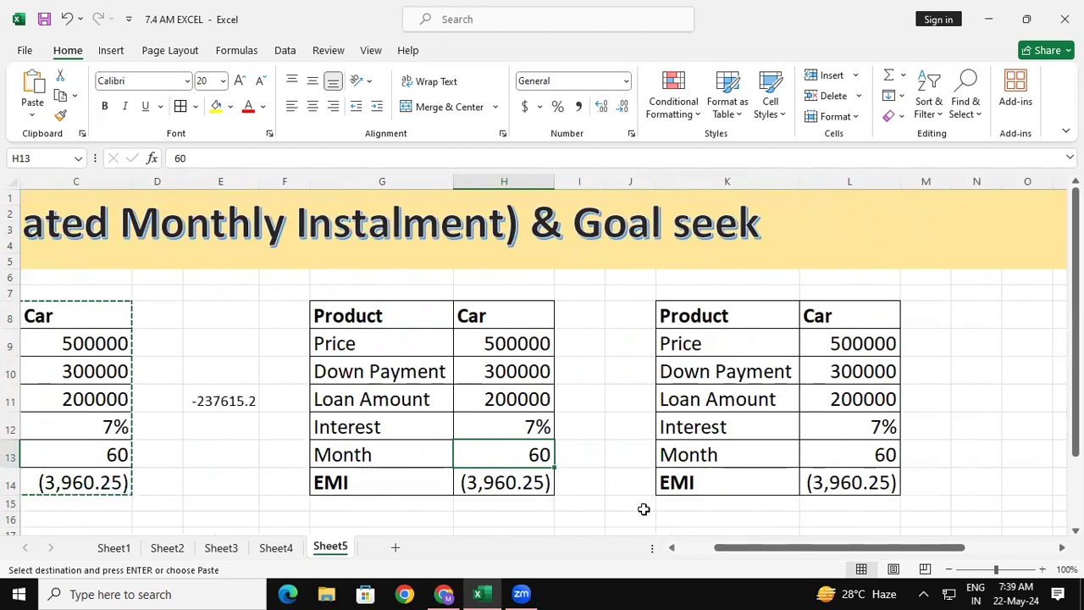
double_click(577, 402)
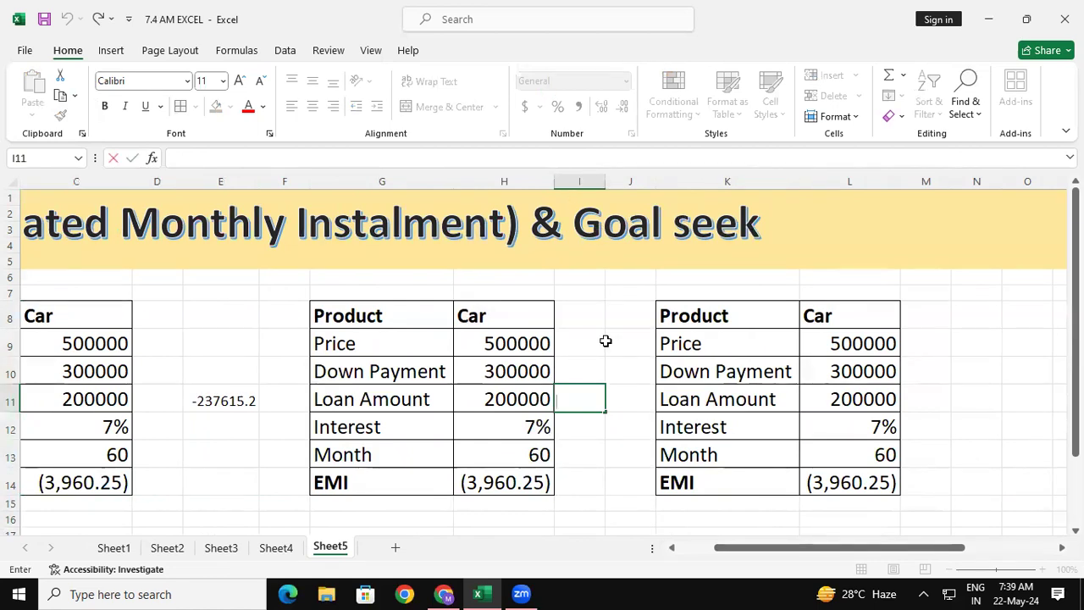
left_click(606, 340)
Step: Run Goal Seek on the first table copy, setting EMI cell H14 to (3000) by changing the month cell H13
left_click(284, 51)
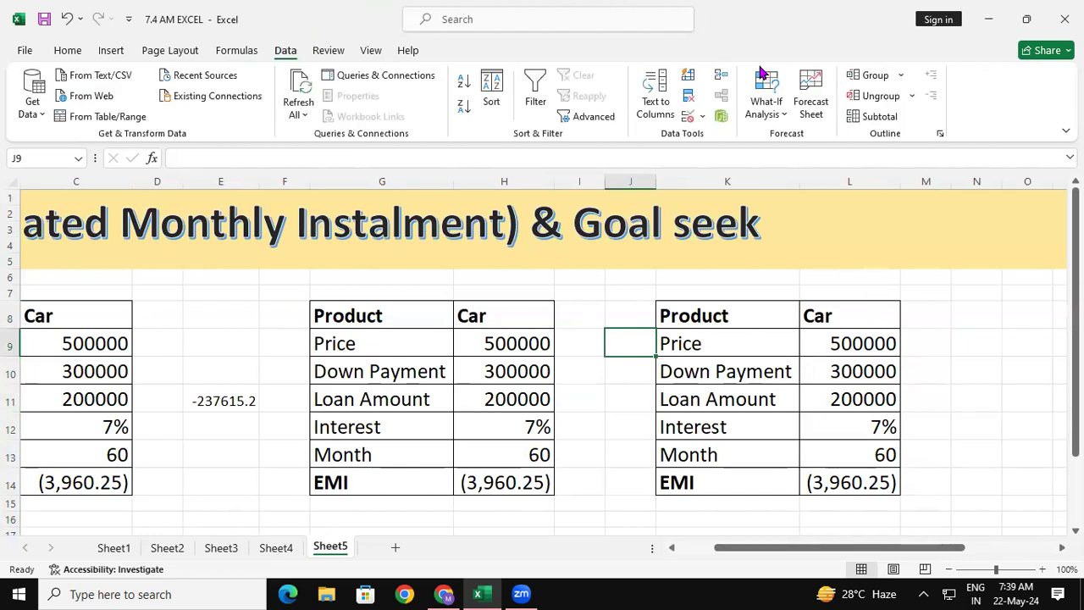
left_click(781, 114)
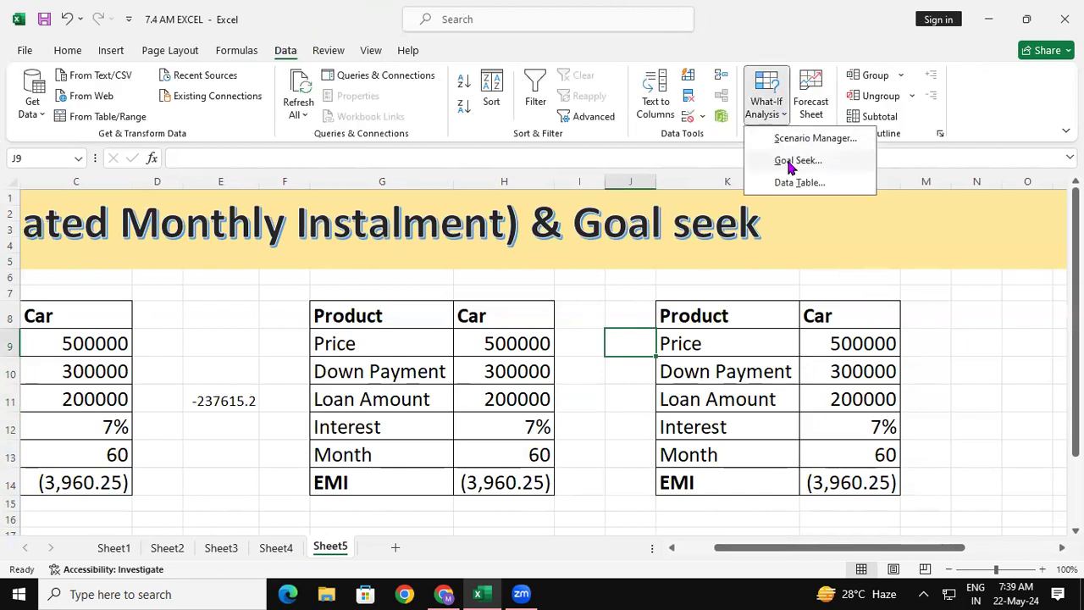
left_click(786, 161)
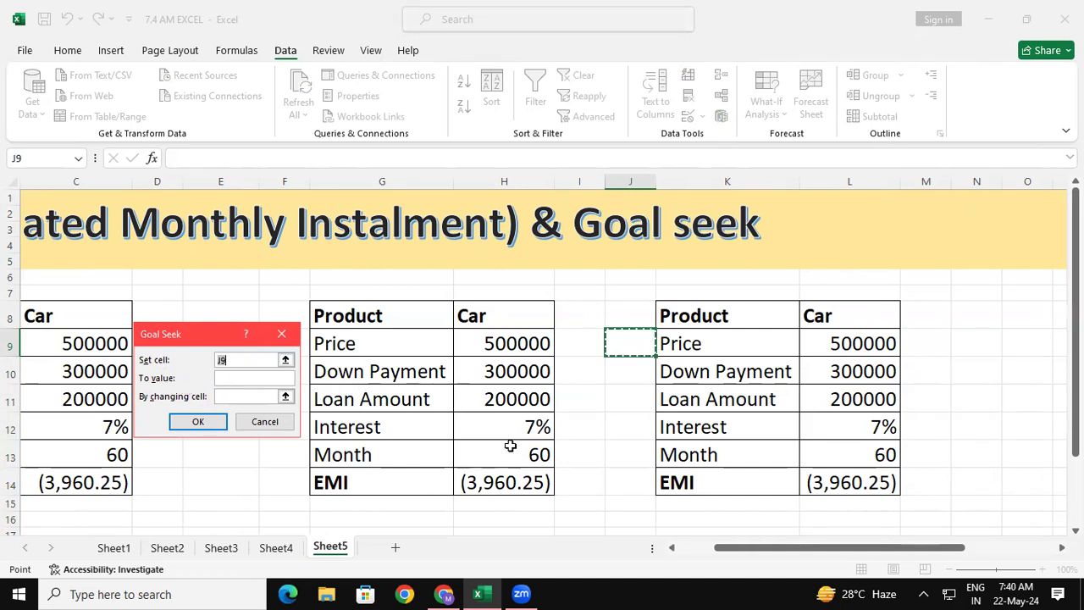
left_click(506, 479)
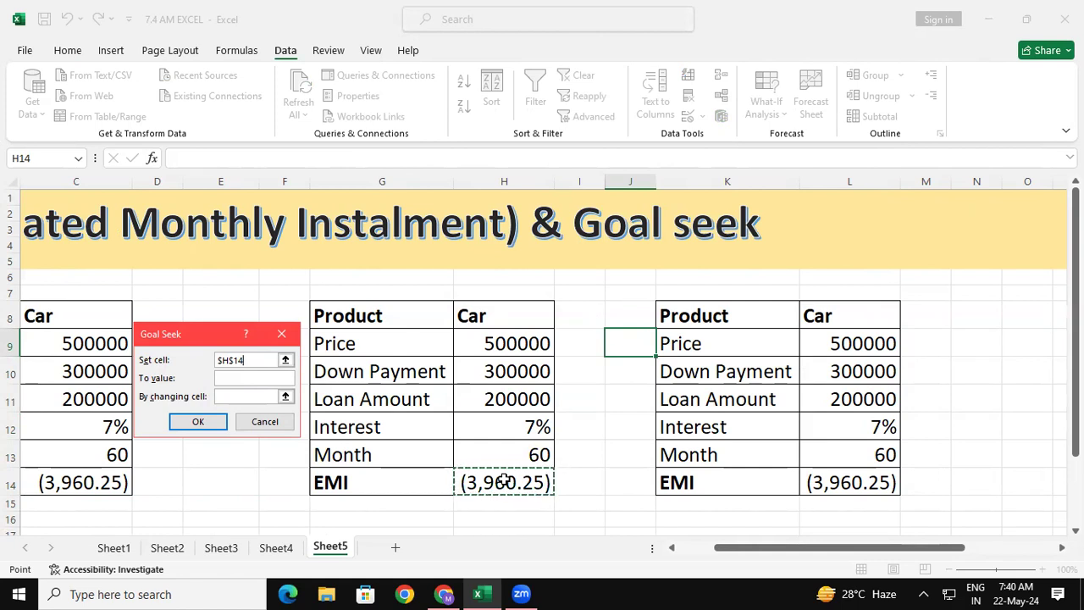
left_click(244, 379)
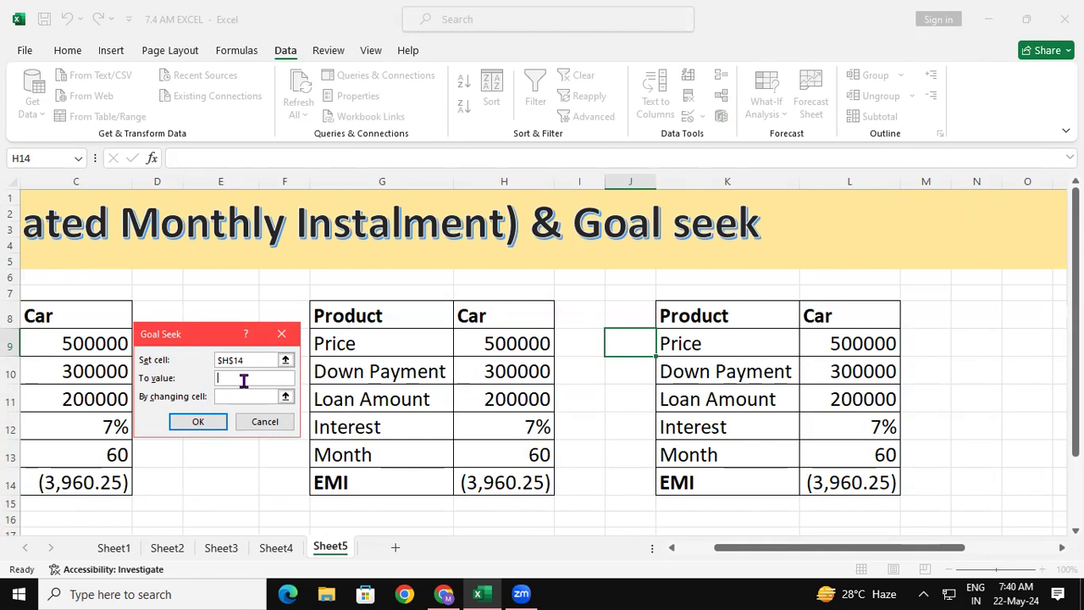
type("(3000)")
left_click(240, 395)
left_click(484, 460)
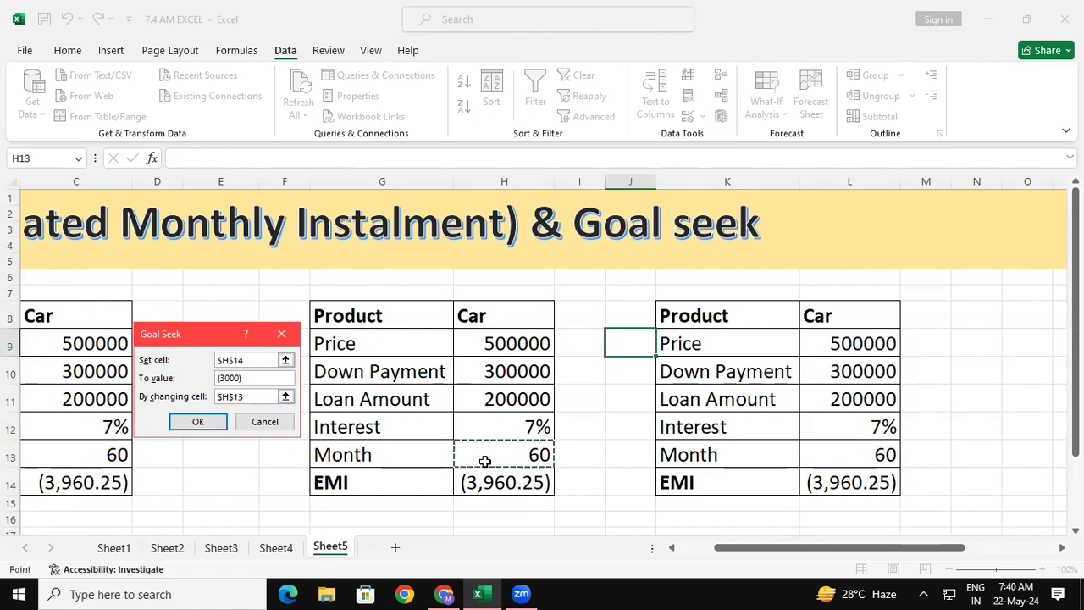
left_click(210, 423)
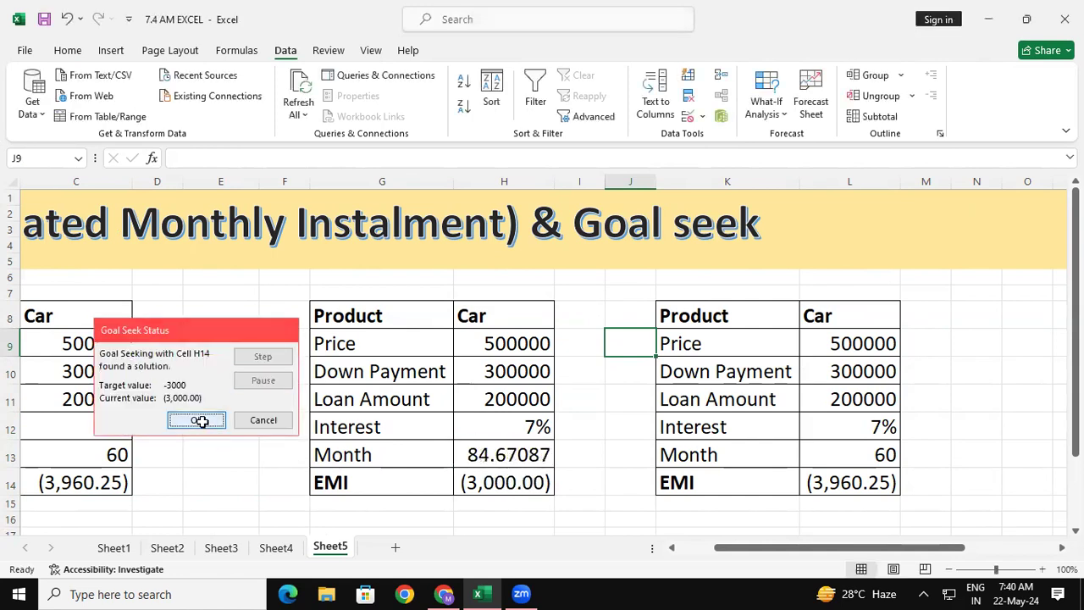
left_click(196, 420)
left_click(504, 480)
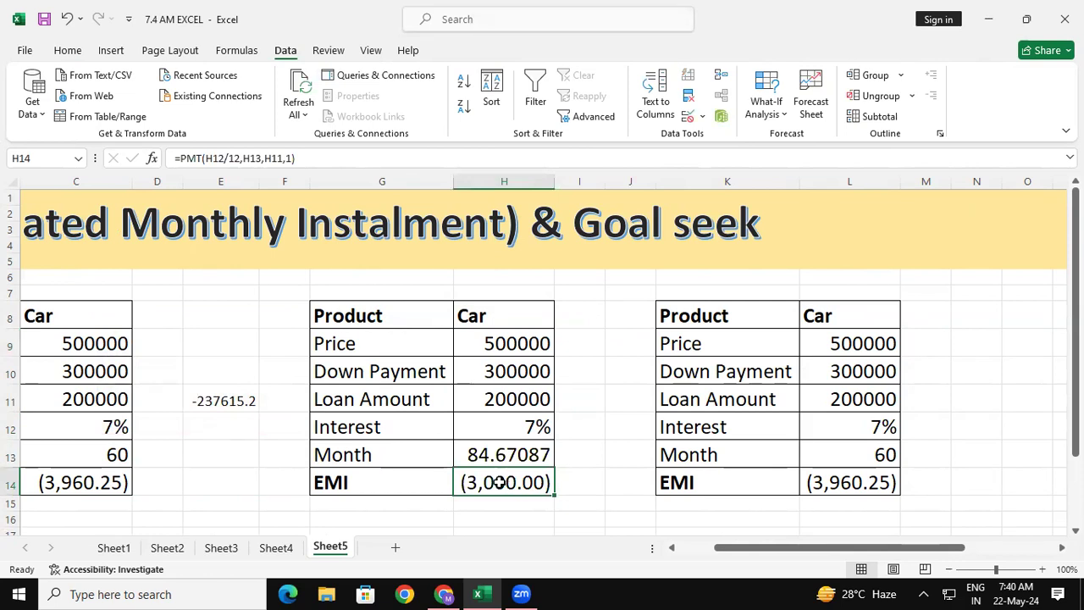
left_click(472, 447)
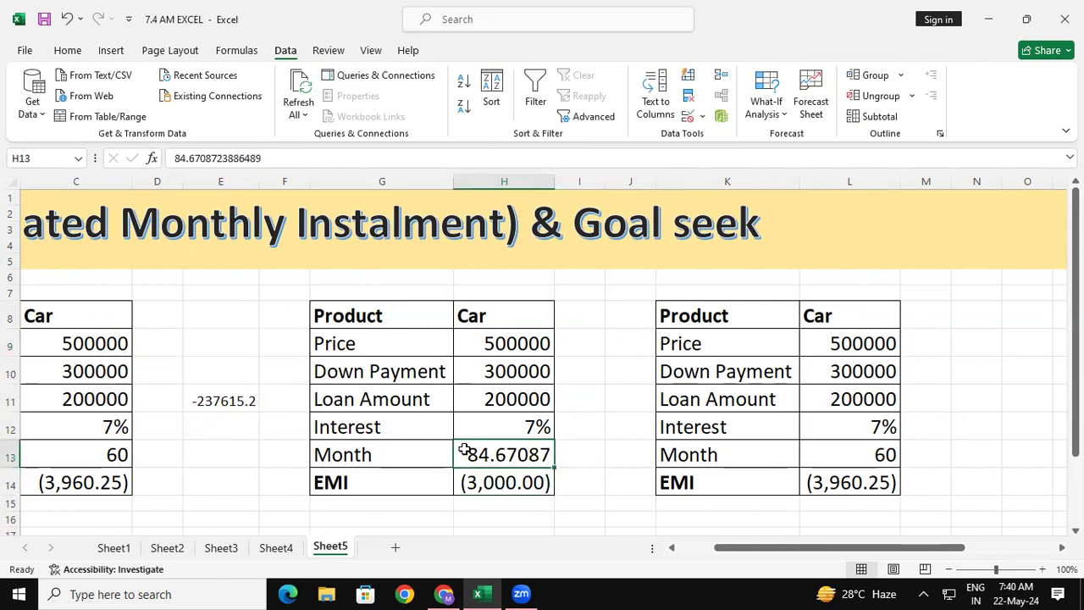
left_click(111, 452)
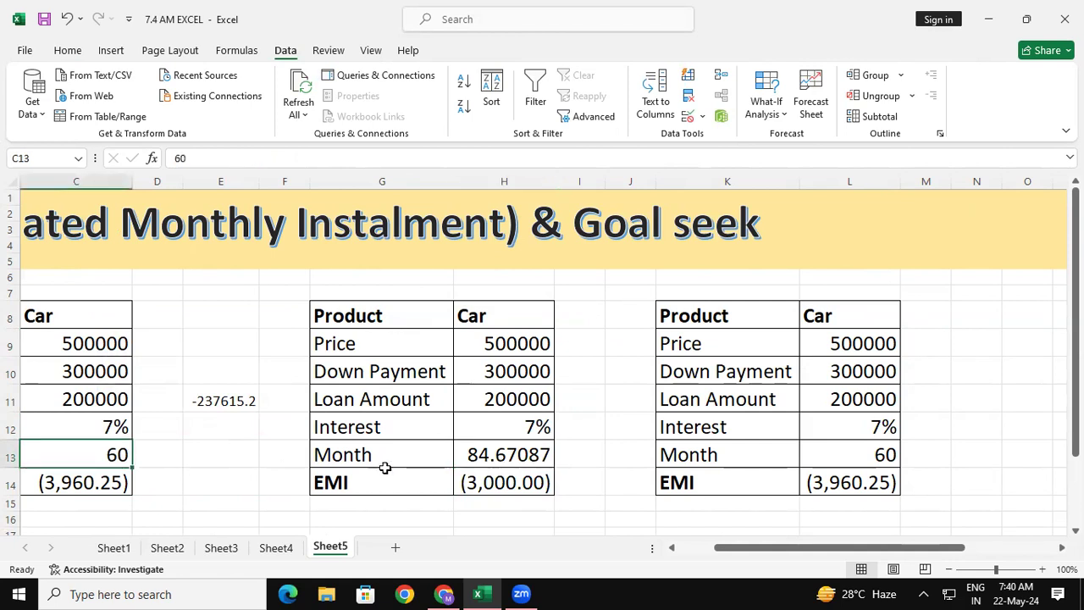
left_click(474, 458)
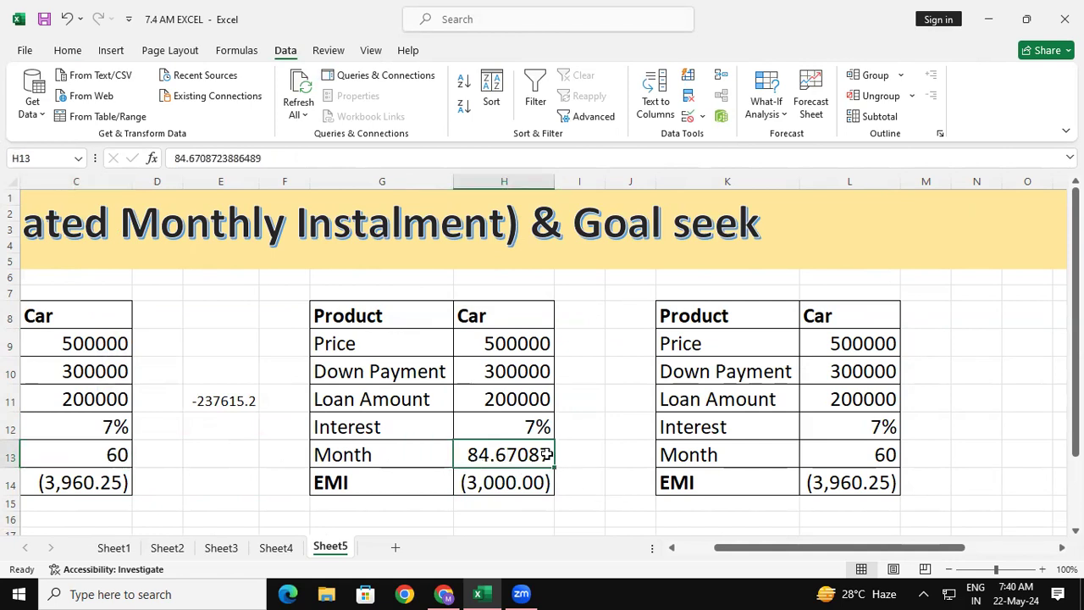
Step: Calculate the first copy's total repayment in I12 by multiplying its EMI by its months, =H14*H13
left_click(593, 429)
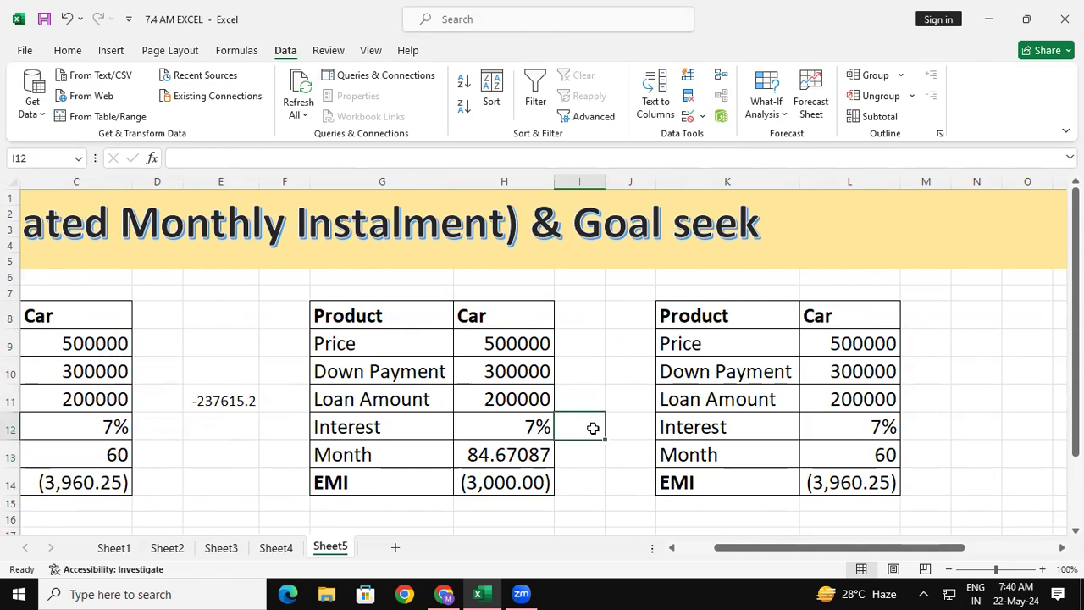
type("=")
left_click(521, 483)
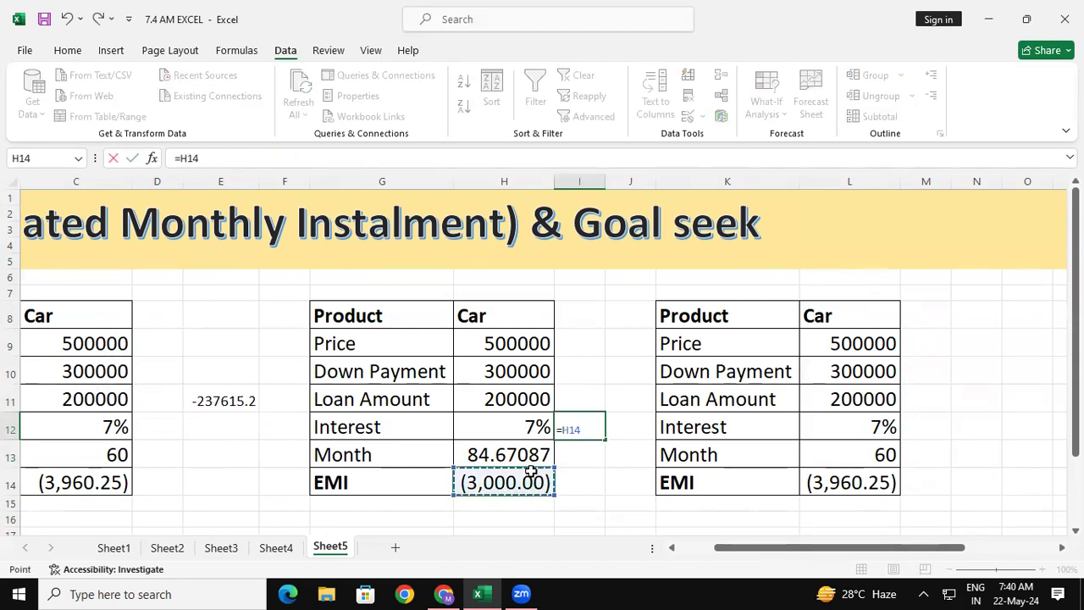
type("*")
left_click(525, 453)
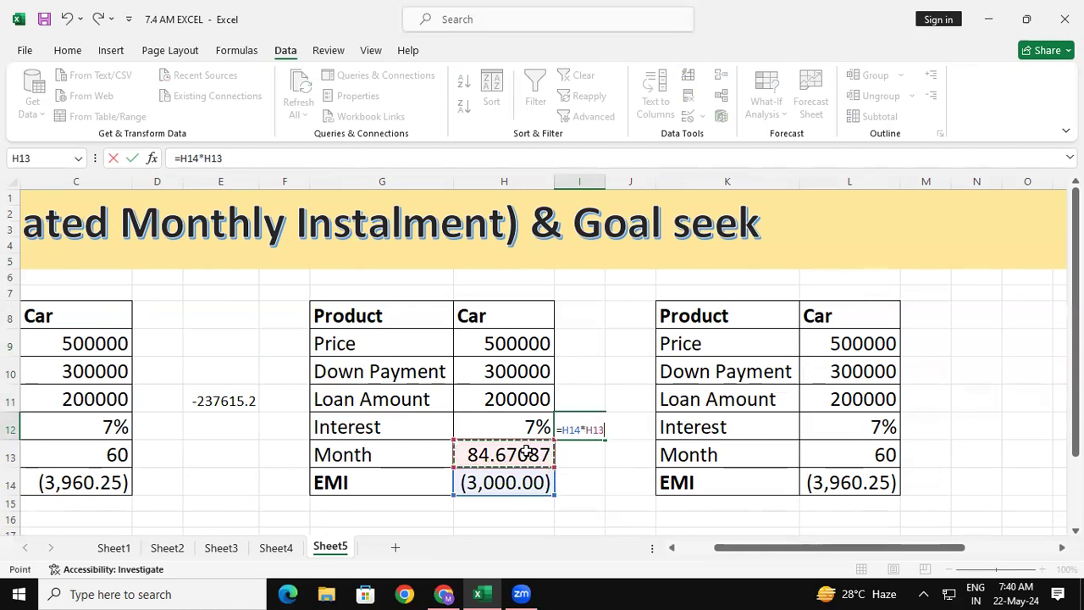
key("Return")
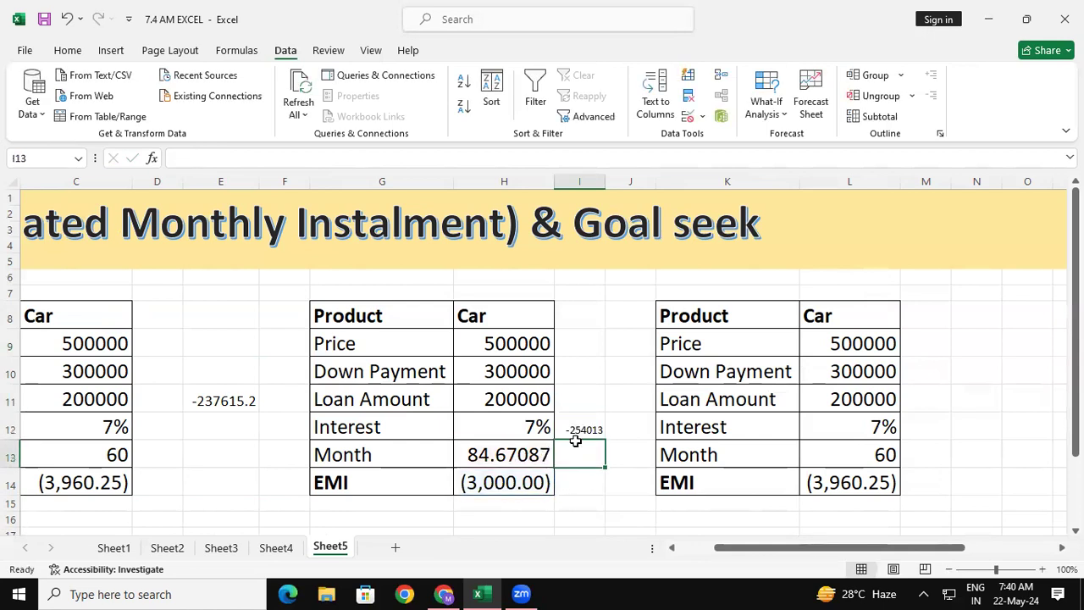
Step: Increase the font size of the total repayment in I12 to 14 and compare it with the original total in E11
left_click(580, 430)
left_click(69, 50)
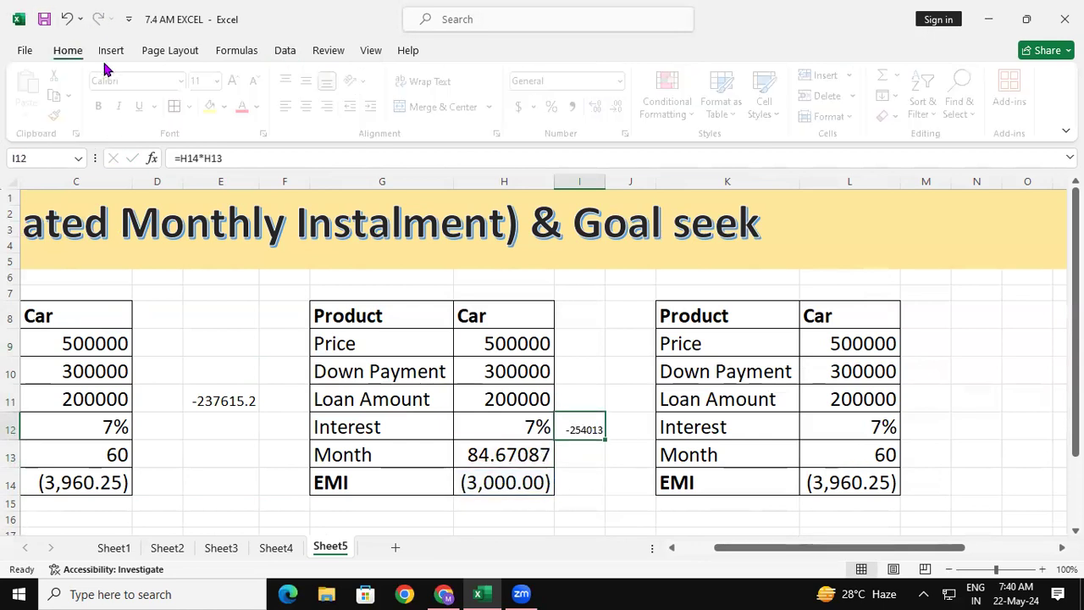
left_click(240, 81)
left_click(240, 82)
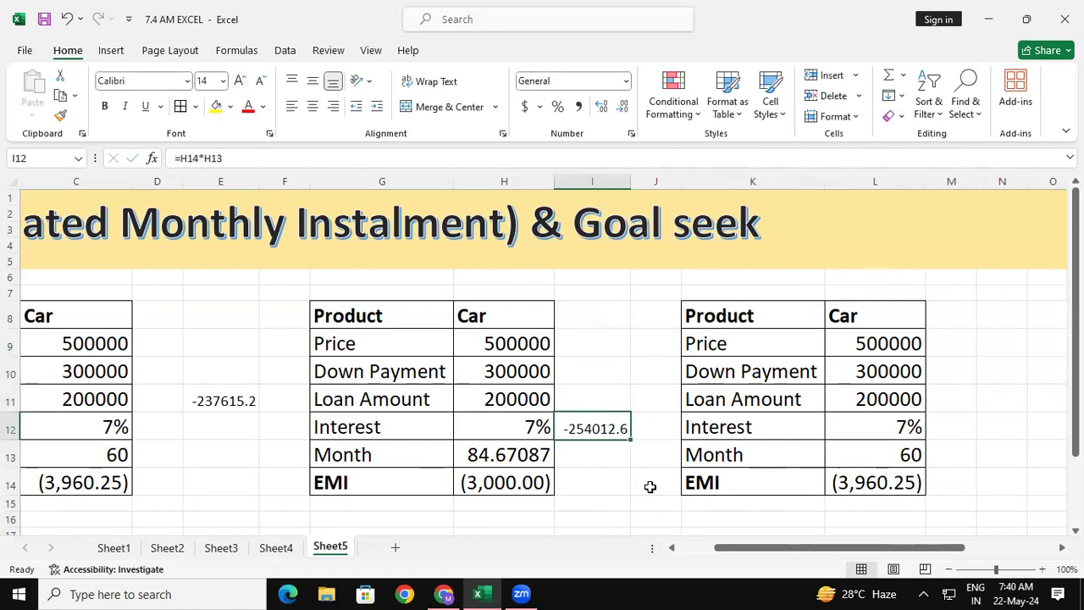
left_click(628, 482)
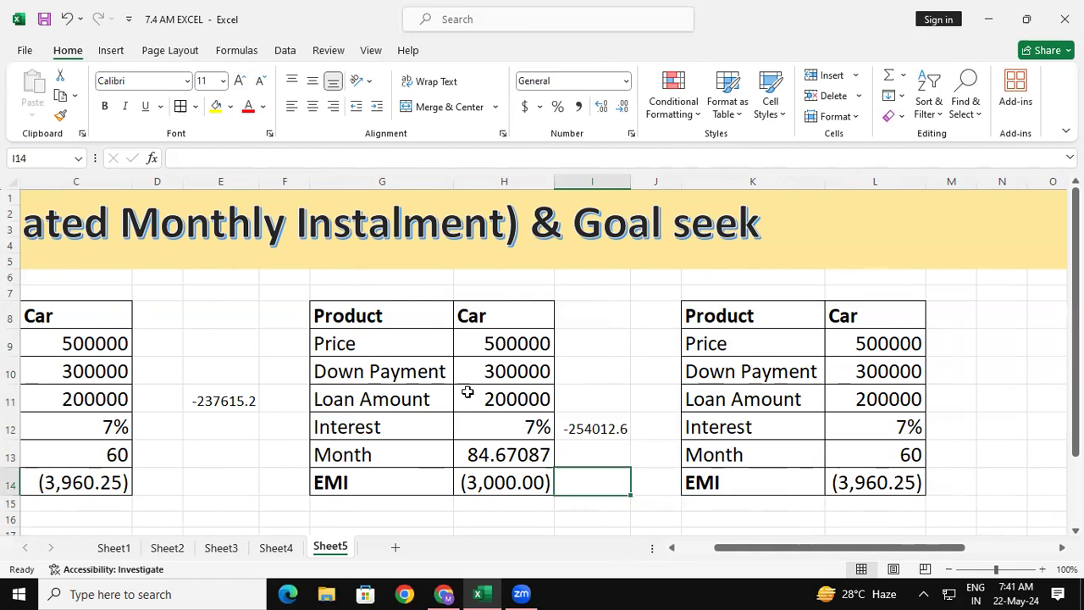
left_click(228, 398)
left_click(597, 440)
left_click(598, 429)
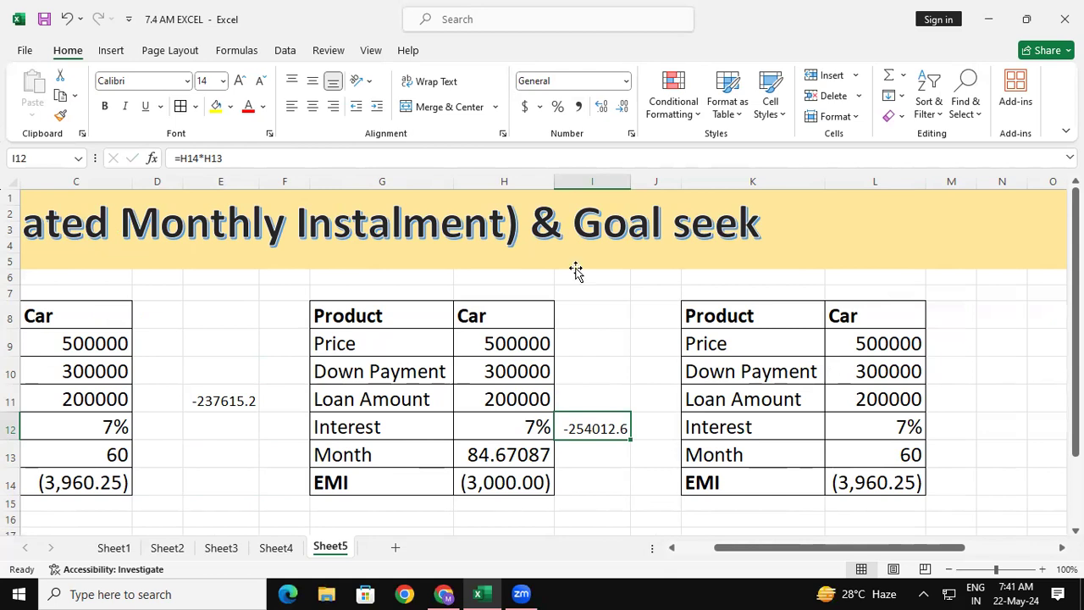
Step: Run Goal Seek on the second table copy, setting EMI cell L14 to (5000) by changing the month cell L13
left_click(285, 53)
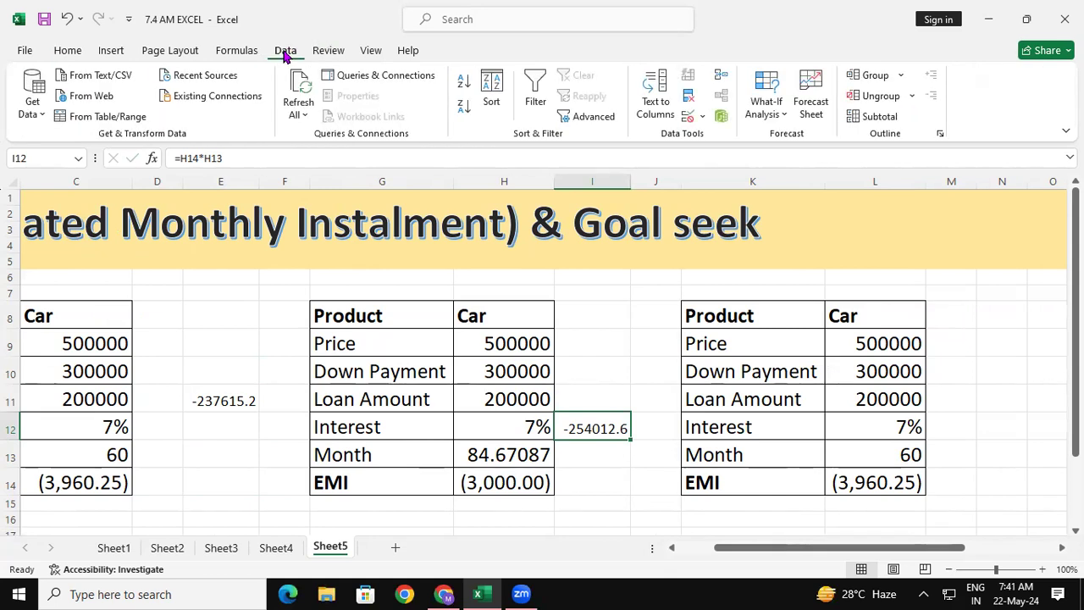
left_click(771, 121)
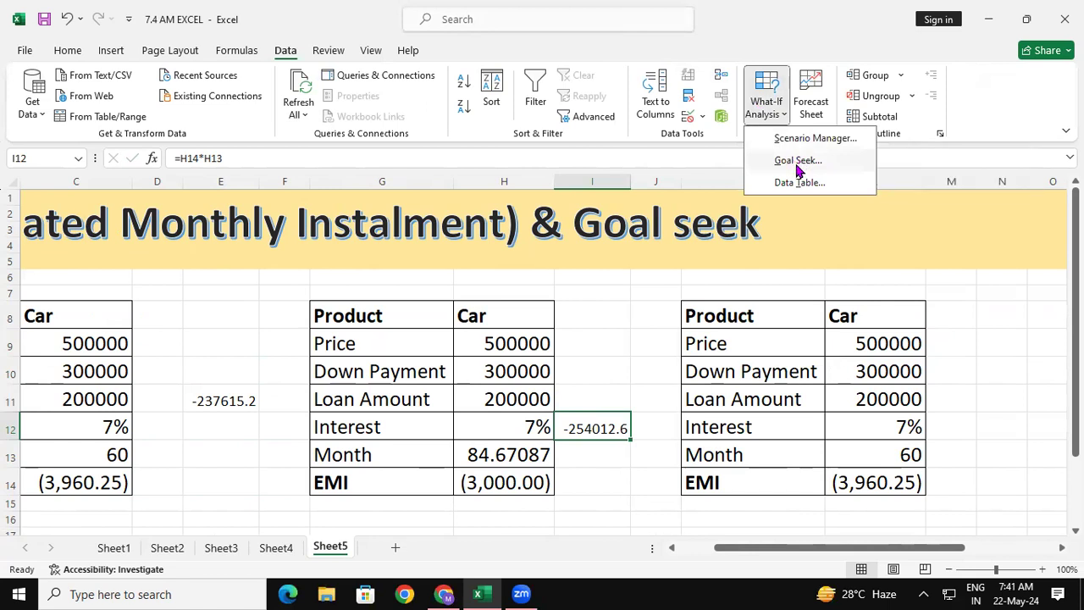
left_click(794, 161)
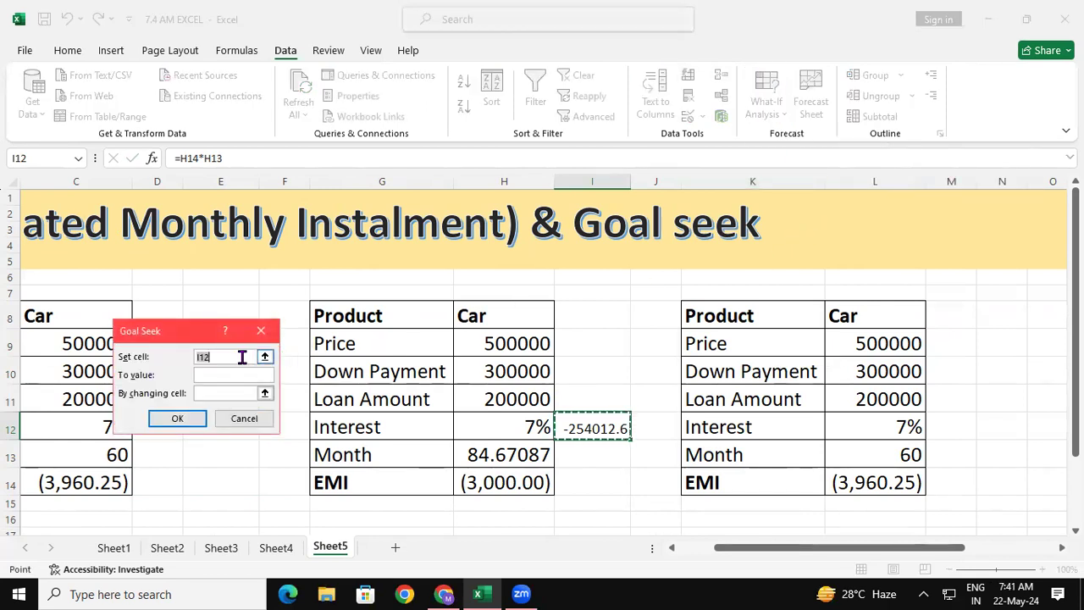
left_click(900, 483)
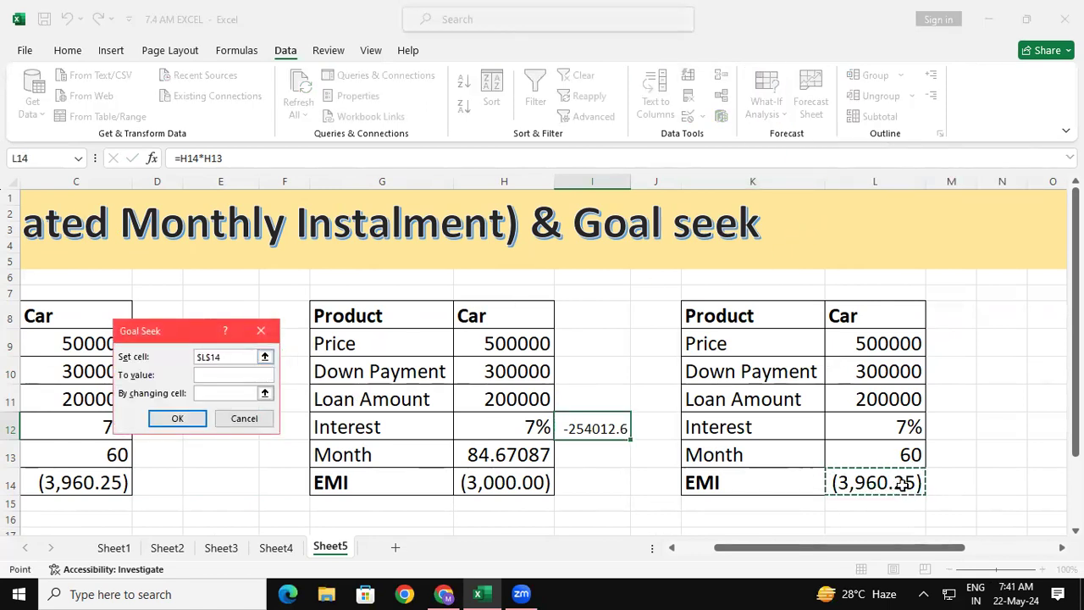
left_click(231, 376)
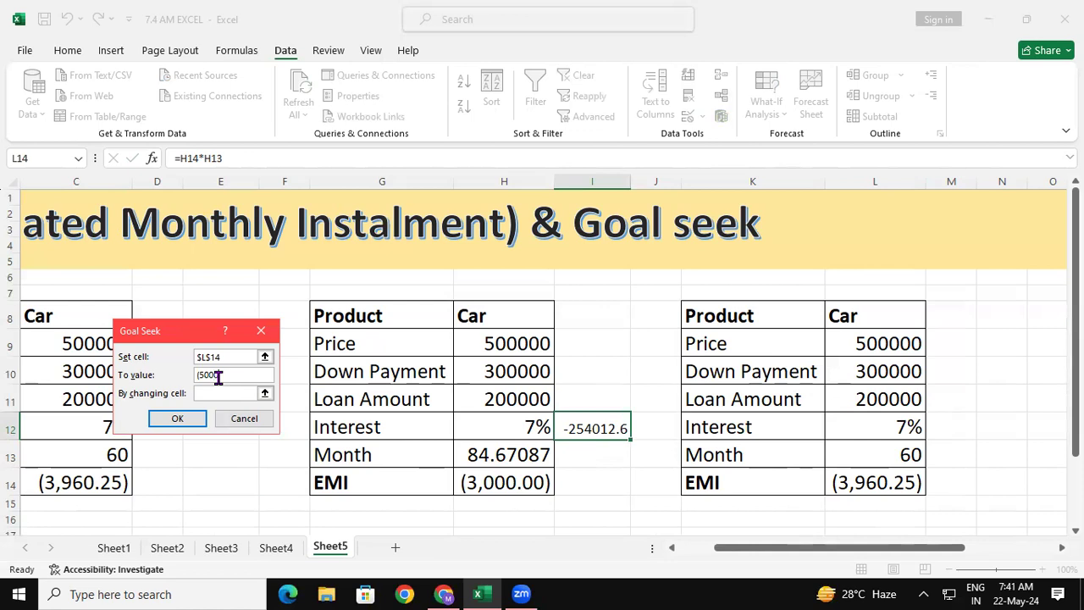
type(")")
left_click(889, 455)
left_click(177, 418)
left_click(175, 419)
left_click(895, 483)
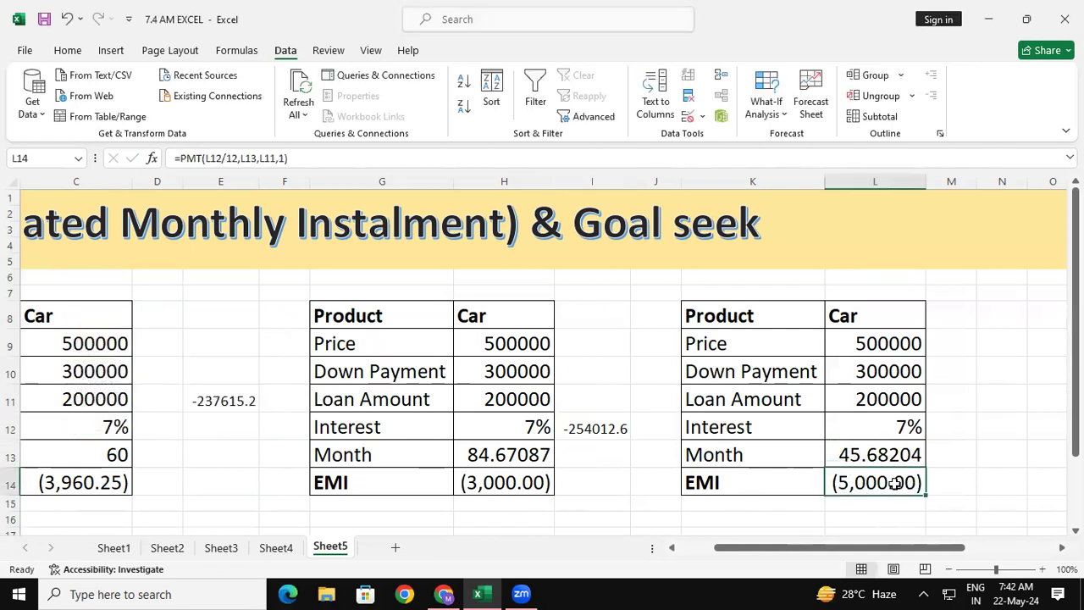
left_click(881, 455)
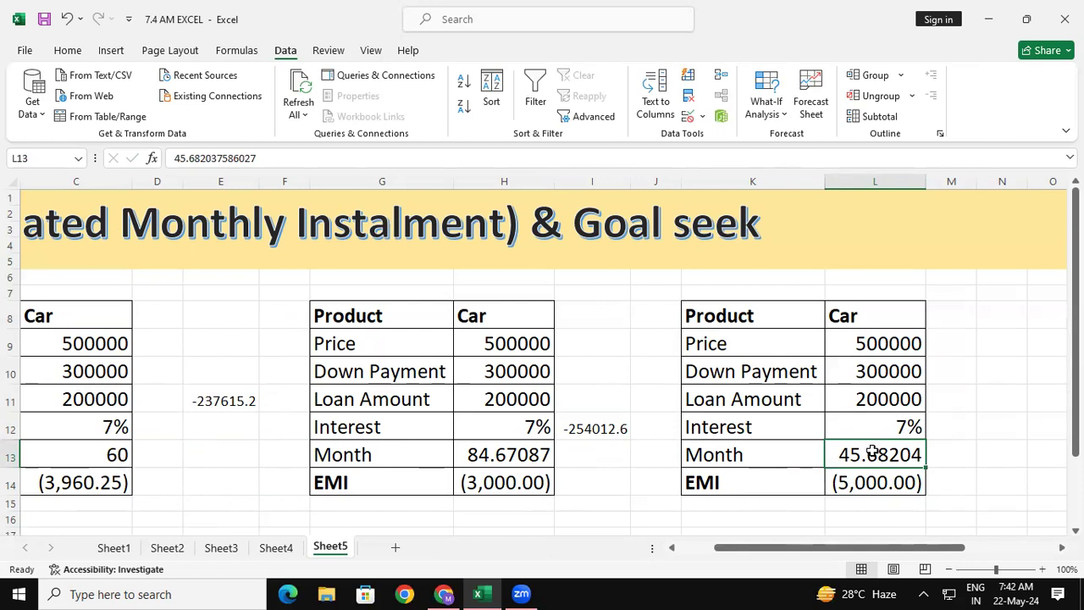
Step: Calculate the second copy's total repayment in N12 by multiplying its EMI by its months, =L14*L13
left_click(985, 422)
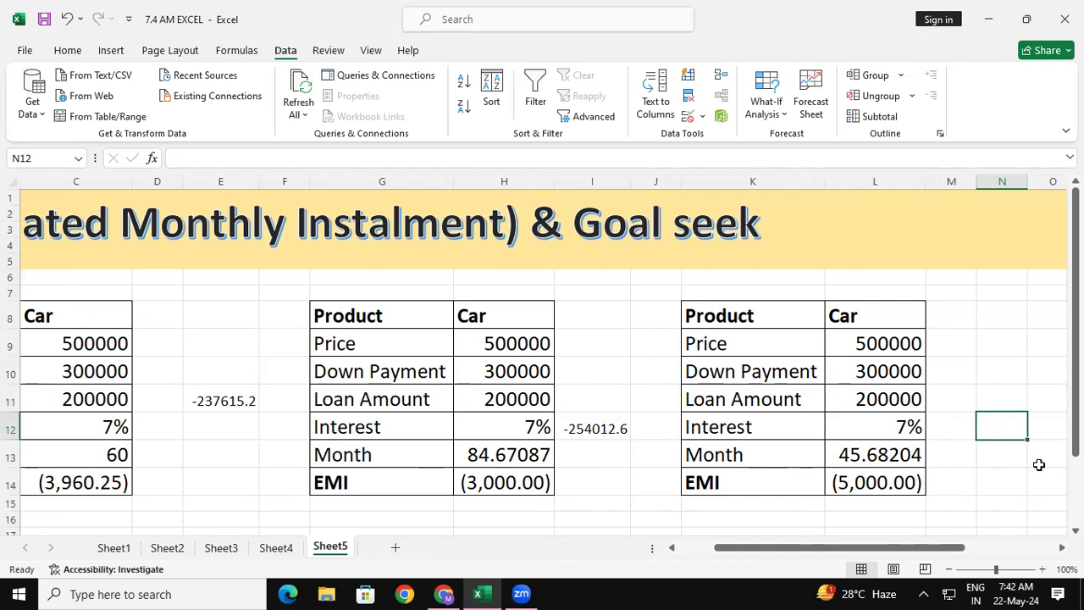
type("=")
left_click(864, 483)
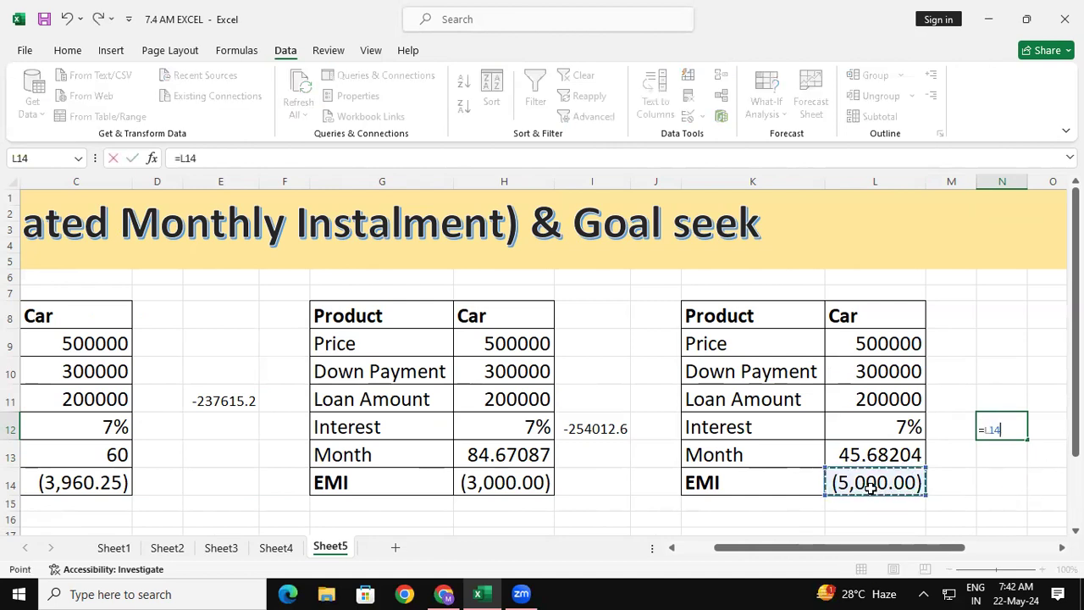
type("*")
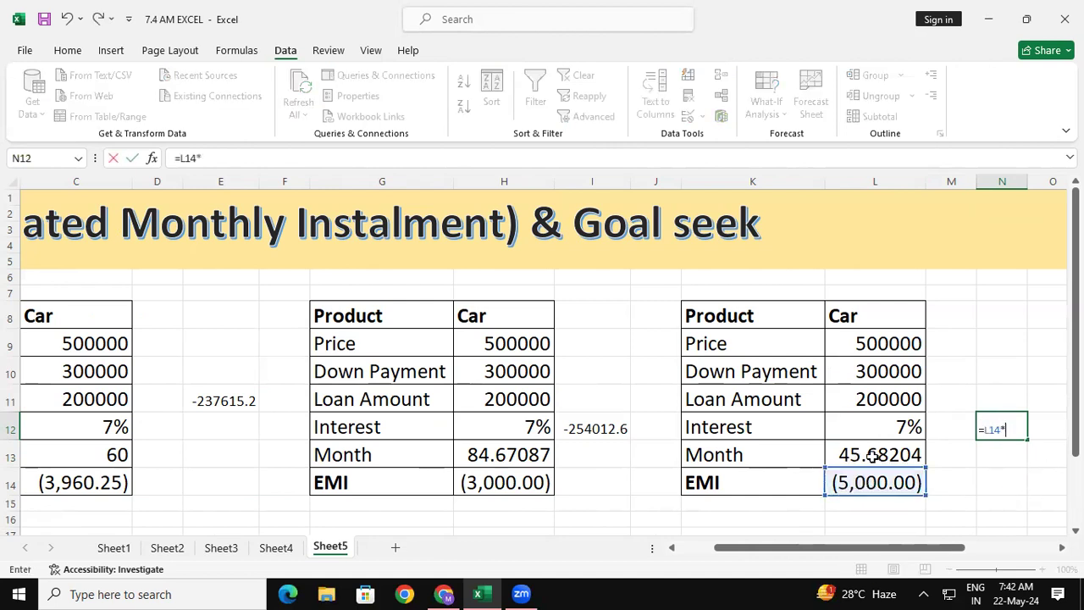
left_click(872, 456)
key("Return")
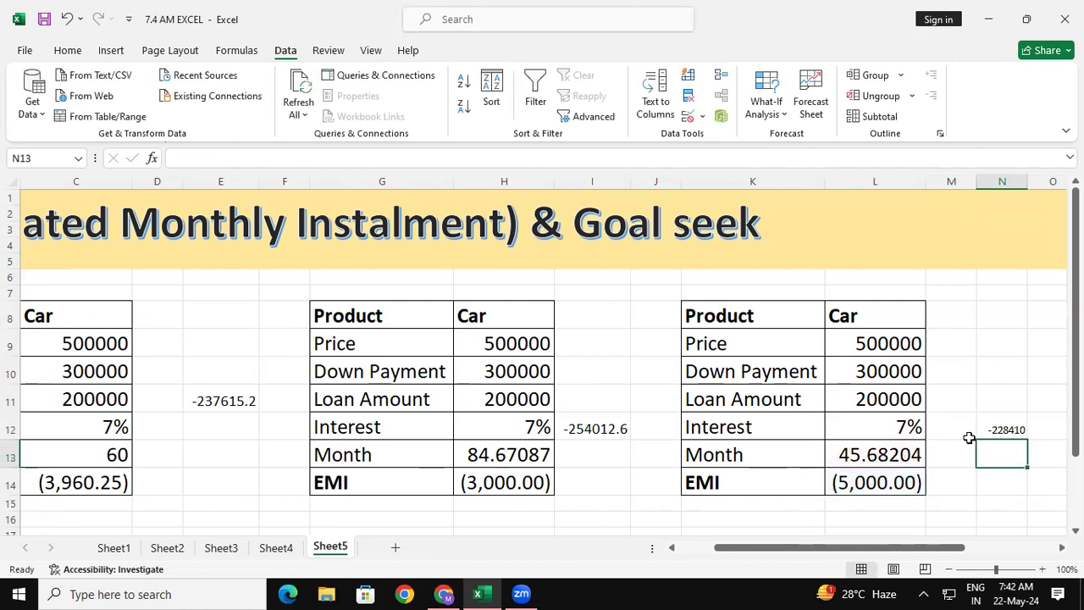
Step: Increase the font size of the total repayment in N12 to 14 and save the workbook
left_click(1000, 428)
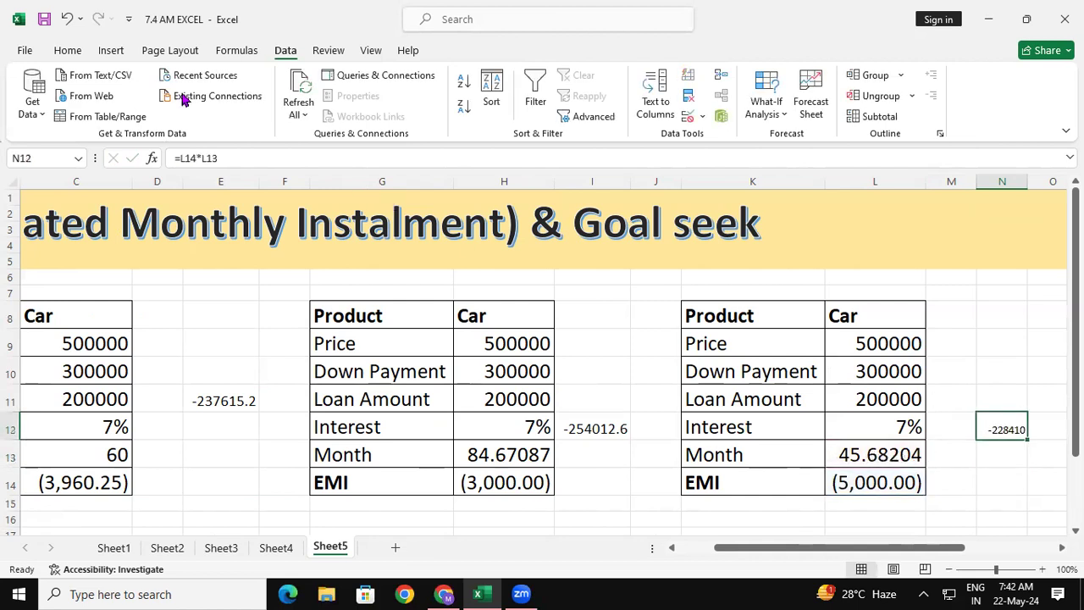
left_click(68, 51)
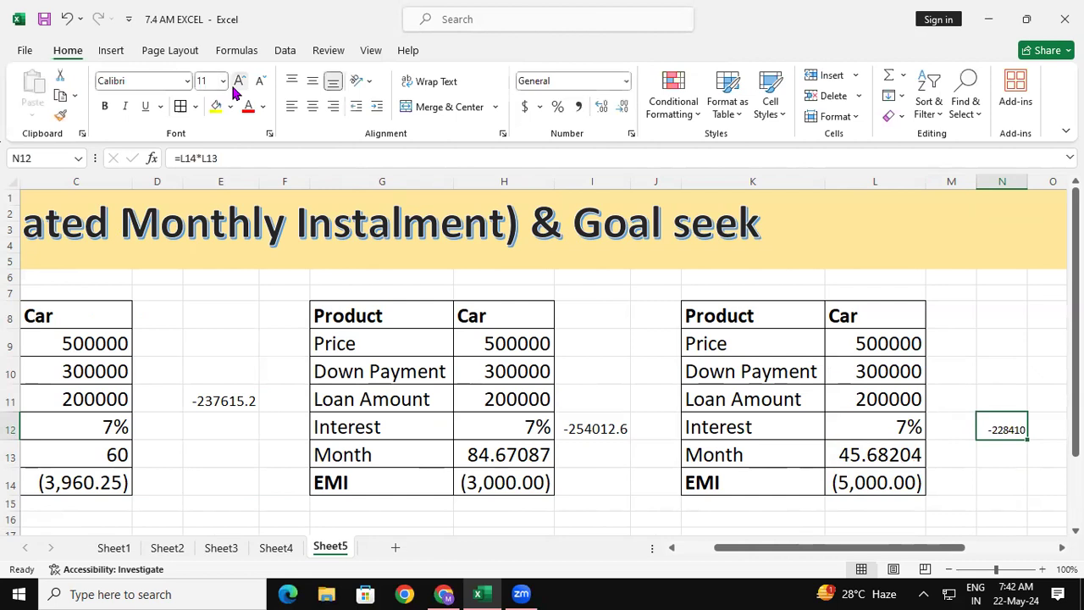
left_click(235, 87)
left_click(235, 87)
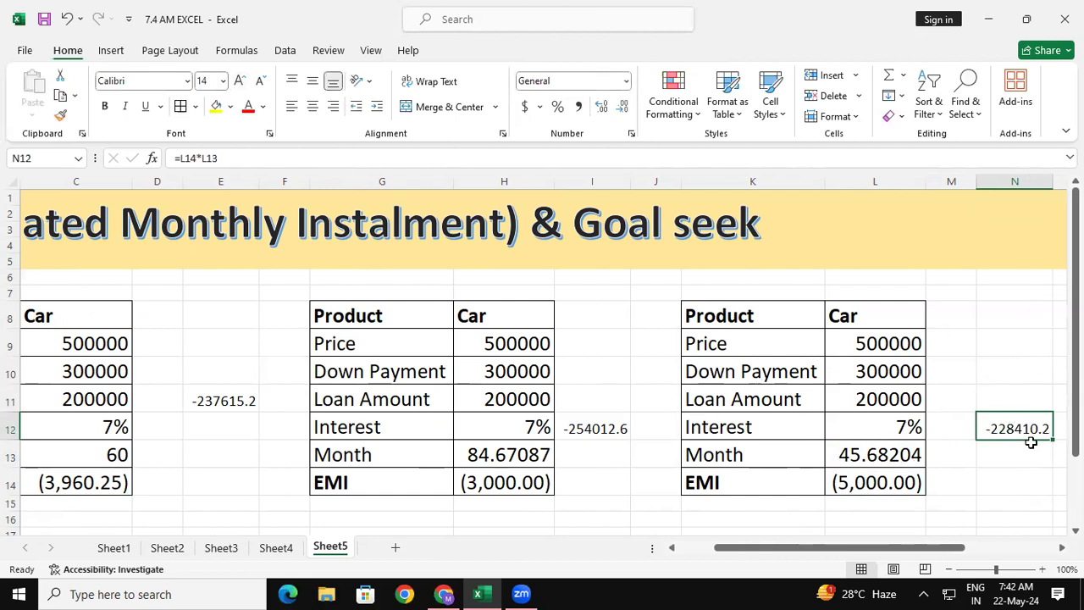
left_click(1035, 480)
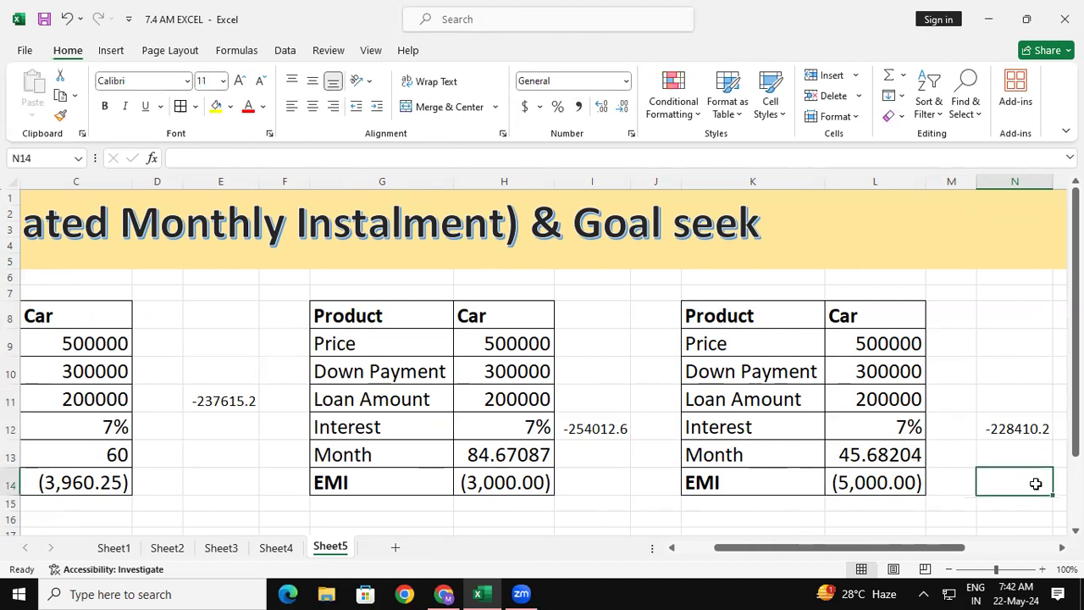
left_click(45, 18)
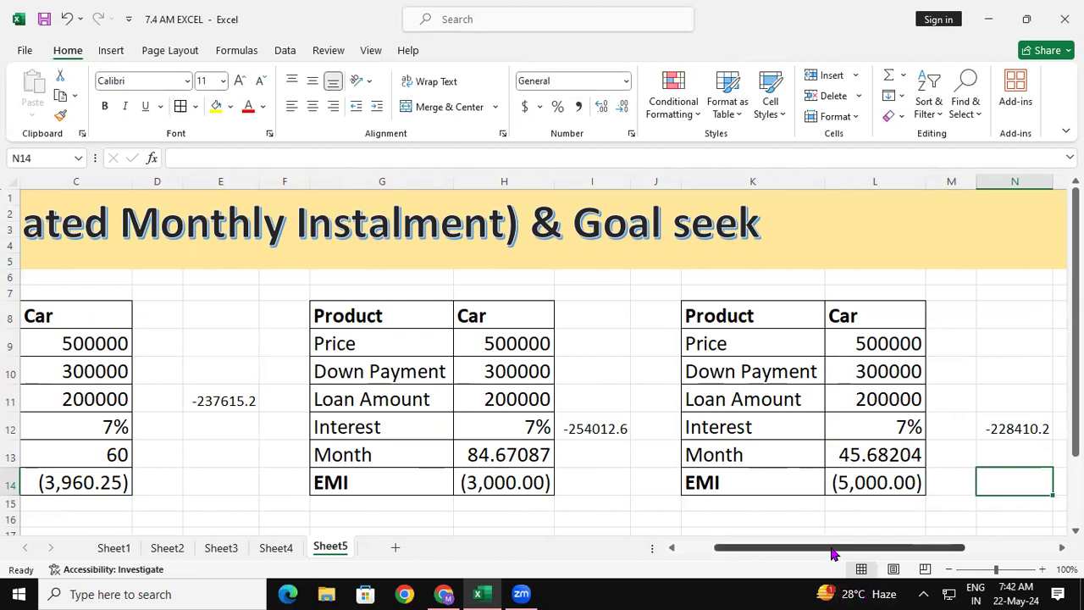
Step: Handwrite an "EMI" heading below the first table, with the formula beginning "= PMT(sel intt" underneath it
left_click_drag(832, 551, 759, 551)
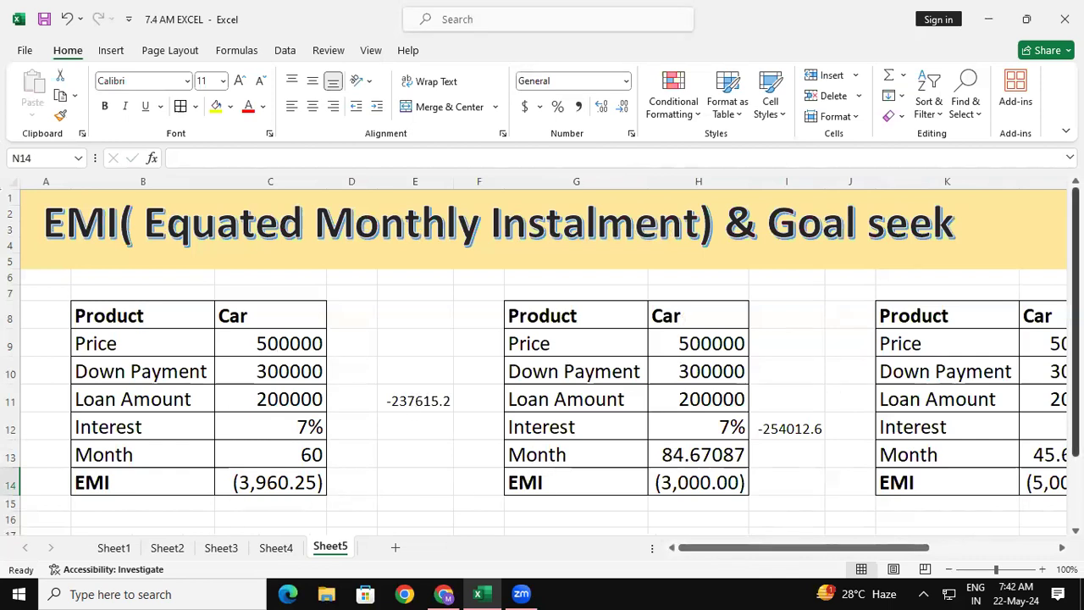
scroll(542, 355, "down", 2)
scroll(542, 355, "down", 1)
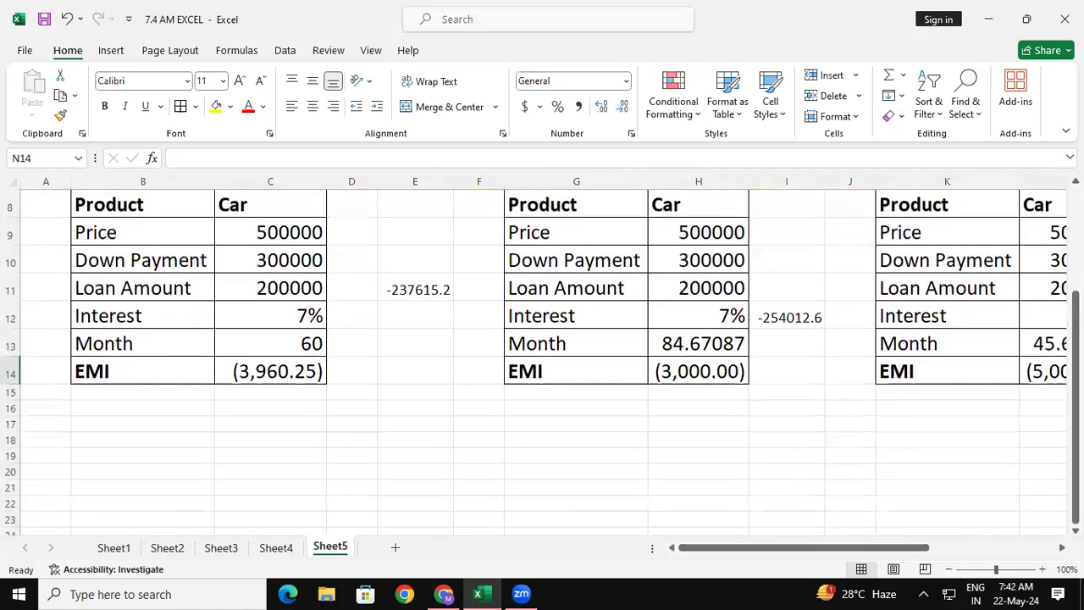
left_click_drag(202, 392, 208, 417)
mouse_move(222, 401)
left_mouse_down()
mouse_move(222, 416)
mouse_move(249, 403)
mouse_move(253, 415)
left_mouse_up()
mouse_move(267, 395)
left_mouse_down()
mouse_move(268, 420)
mouse_move(281, 395)
left_mouse_up()
left_click_drag(264, 417, 283, 416)
mouse_move(222, 456)
left_mouse_down()
mouse_move(223, 492)
mouse_move(225, 471)
mouse_move(266, 476)
mouse_move(286, 456)
left_mouse_up()
left_click_drag(278, 459, 278, 484)
mouse_move(310, 431)
left_mouse_down()
mouse_move(298, 471)
mouse_move(310, 508)
left_mouse_up()
left_click_drag(328, 451, 317, 475)
mouse_move(331, 464)
left_mouse_down()
mouse_move(342, 458)
mouse_move(356, 473)
left_mouse_up()
mouse_move(358, 443)
left_mouse_down()
mouse_move(359, 478)
mouse_move(402, 457)
mouse_move(415, 471)
mouse_move(430, 444)
mouse_move(446, 448)
left_mouse_up()
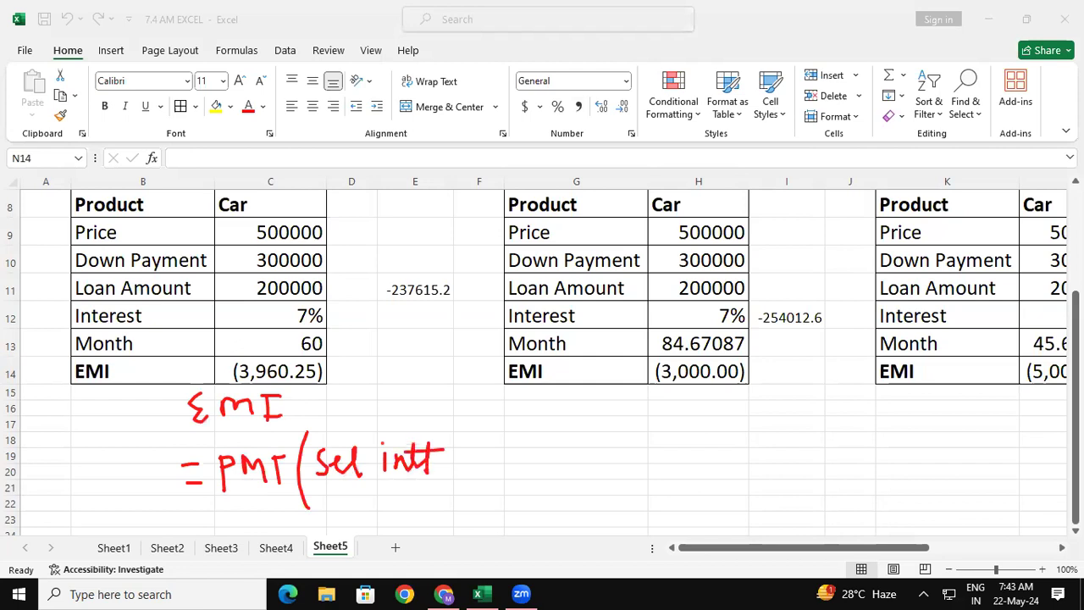
Step: Extend the handwritten PMT formula with "/12, sel month"
mouse_move(465, 428)
left_mouse_down()
mouse_move(452, 484)
mouse_move(506, 466)
mouse_move(511, 493)
left_mouse_up()
left_click_drag(537, 458, 535, 471)
left_click_drag(555, 464, 589, 471)
mouse_move(602, 454)
left_mouse_down()
mouse_move(599, 467)
mouse_move(631, 469)
left_mouse_up()
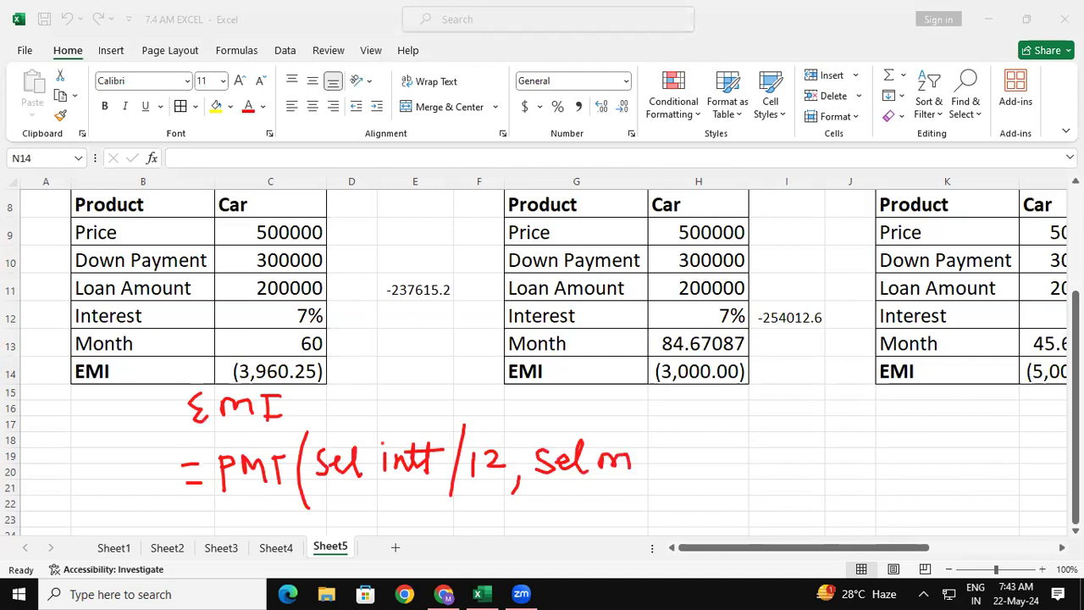
mouse_move(637, 457)
left_mouse_down()
mouse_move(674, 456)
mouse_move(683, 432)
mouse_move(679, 441)
left_mouse_up()
left_click_drag(686, 434, 701, 463)
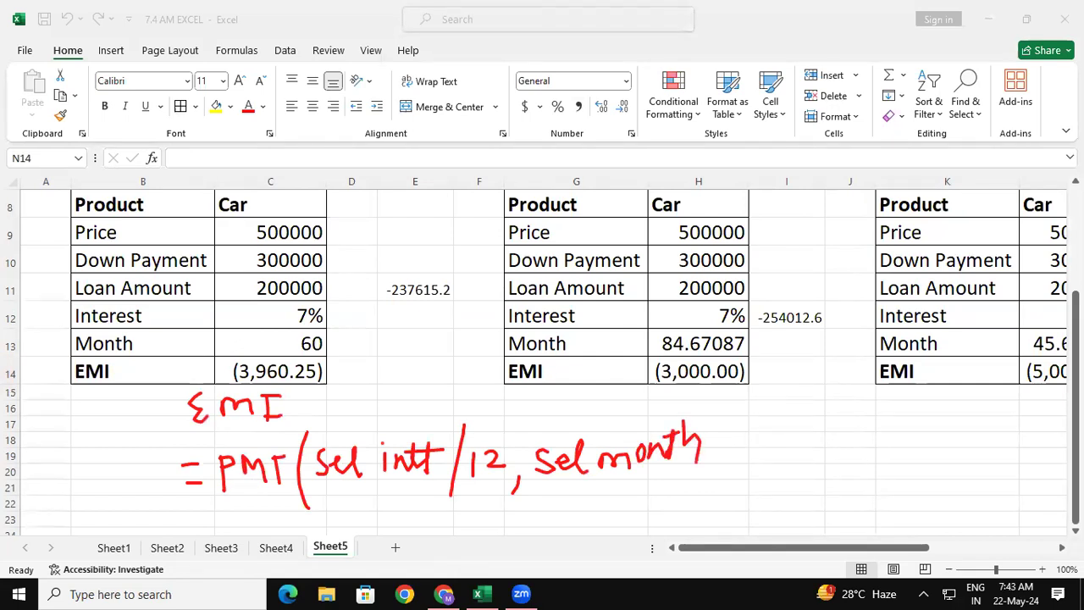
Step: Mark the first table's Month row with a cross, finish the handwritten formula with ", sel Loan Amt, 1)", and clear the annotations
left_click_drag(141, 342, 176, 322)
left_click_drag(151, 327, 174, 365)
mouse_move(752, 431)
left_mouse_down()
mouse_move(759, 449)
mouse_move(749, 450)
left_mouse_up()
mouse_move(762, 442)
left_mouse_down()
mouse_move(770, 435)
mouse_move(788, 446)
left_mouse_up()
mouse_move(814, 422)
left_mouse_down()
mouse_move(833, 451)
mouse_move(839, 426)
left_mouse_up()
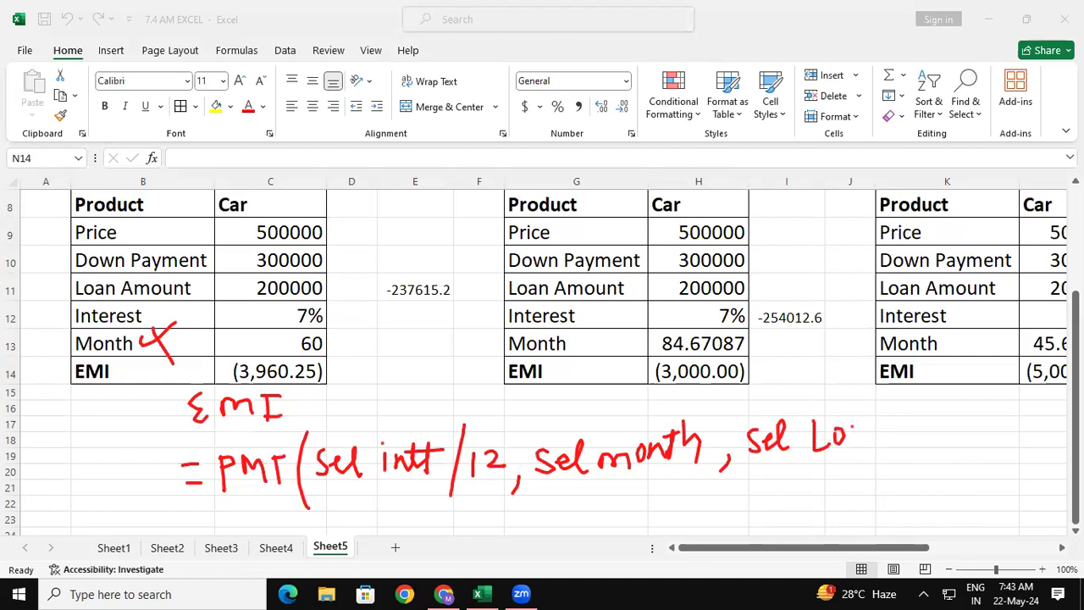
mouse_move(857, 427)
left_mouse_down()
mouse_move(862, 440)
mouse_move(872, 428)
mouse_move(913, 439)
mouse_move(921, 423)
mouse_move(945, 439)
mouse_move(957, 421)
mouse_move(952, 453)
left_mouse_up()
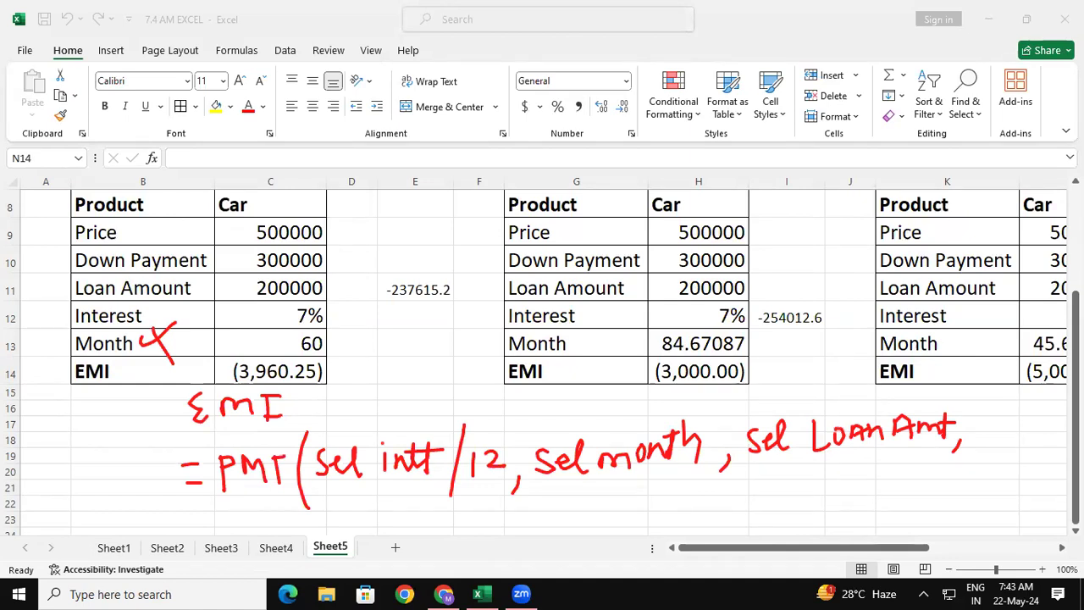
mouse_move(989, 403)
left_mouse_down()
mouse_move(979, 432)
mouse_move(1002, 432)
left_mouse_up()
left_click_drag(999, 375, 979, 494)
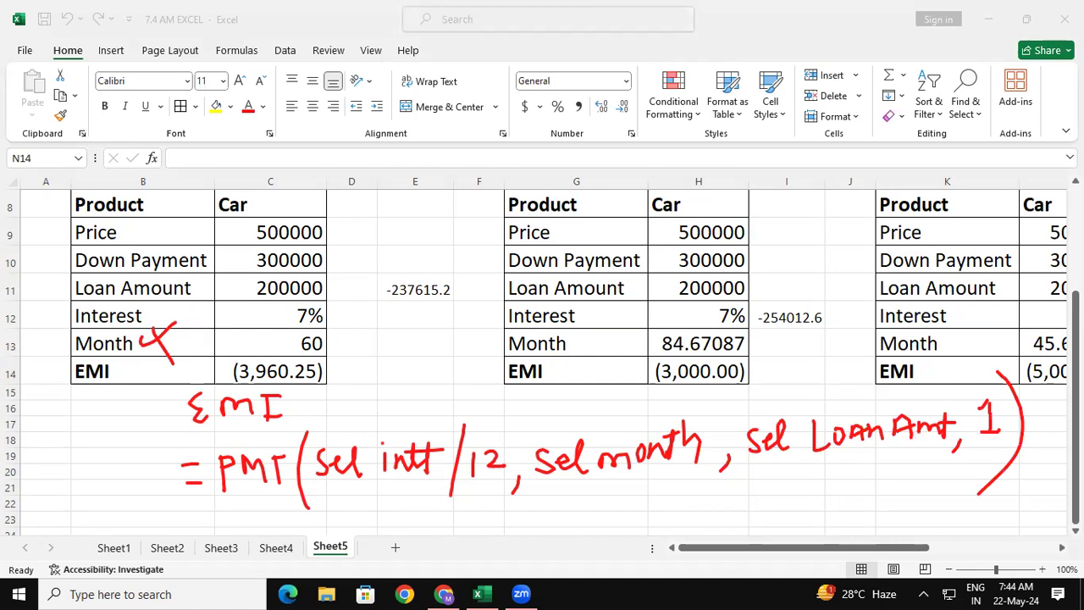
key("Escape")
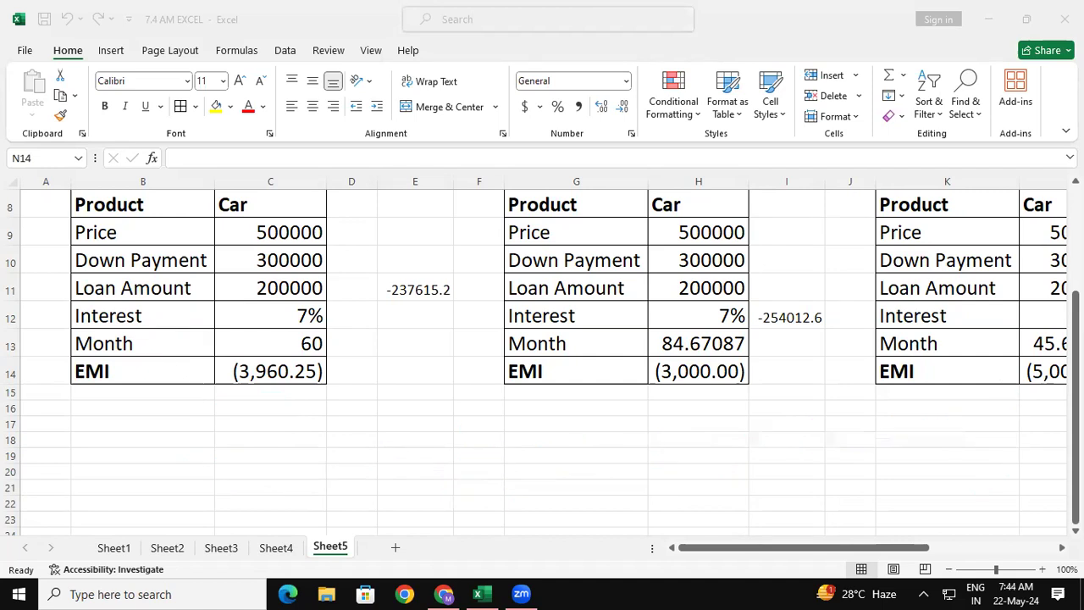
Step: Handwrite an underlined "Goal seek" heading below the tables, with the path "Data tab > what if Analysis > Goal seek"
mouse_move(148, 386)
left_mouse_down()
mouse_move(173, 398)
mouse_move(219, 383)
mouse_move(288, 398)
mouse_move(318, 383)
mouse_move(313, 410)
left_mouse_up()
mouse_move(156, 413)
left_mouse_down()
mouse_move(292, 405)
mouse_move(172, 422)
left_mouse_up()
mouse_move(166, 425)
left_mouse_down()
mouse_move(162, 442)
mouse_move(214, 447)
mouse_move(225, 429)
left_mouse_up()
mouse_move(225, 430)
left_mouse_down()
mouse_move(259, 447)
mouse_move(344, 434)
mouse_move(318, 450)
left_mouse_up()
mouse_move(357, 421)
left_mouse_down()
mouse_move(369, 430)
mouse_move(387, 415)
mouse_move(437, 427)
left_mouse_up()
mouse_move(437, 402)
left_mouse_down()
mouse_move(441, 432)
mouse_move(451, 409)
mouse_move(468, 429)
left_mouse_up()
mouse_move(478, 408)
left_mouse_down()
mouse_move(476, 447)
mouse_move(492, 412)
left_mouse_up()
mouse_move(516, 401)
left_mouse_down()
mouse_move(510, 423)
mouse_move(534, 425)
left_mouse_up()
mouse_move(515, 413)
left_mouse_down()
mouse_move(584, 420)
mouse_move(603, 444)
left_mouse_up()
mouse_move(627, 404)
left_mouse_down()
mouse_move(617, 423)
mouse_move(649, 420)
left_mouse_up()
mouse_move(649, 401)
left_mouse_down()
mouse_move(649, 420)
mouse_move(713, 405)
mouse_move(696, 427)
left_mouse_up()
mouse_move(744, 386)
left_mouse_down()
mouse_move(759, 405)
mouse_move(837, 413)
mouse_move(860, 398)
mouse_move(884, 412)
left_mouse_up()
mouse_move(889, 392)
left_mouse_down()
mouse_move(887, 415)
mouse_move(906, 420)
left_mouse_up()
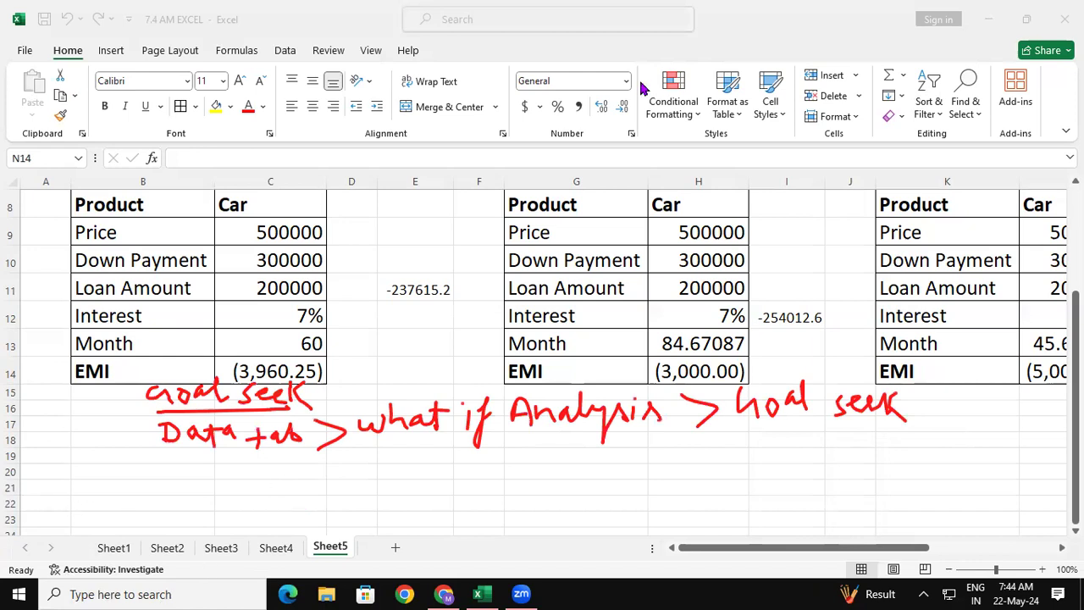
Step: Open Goal Seek, move its dialog clear of the tables onto empty cells, and empty the Set cell entry
left_click(289, 56)
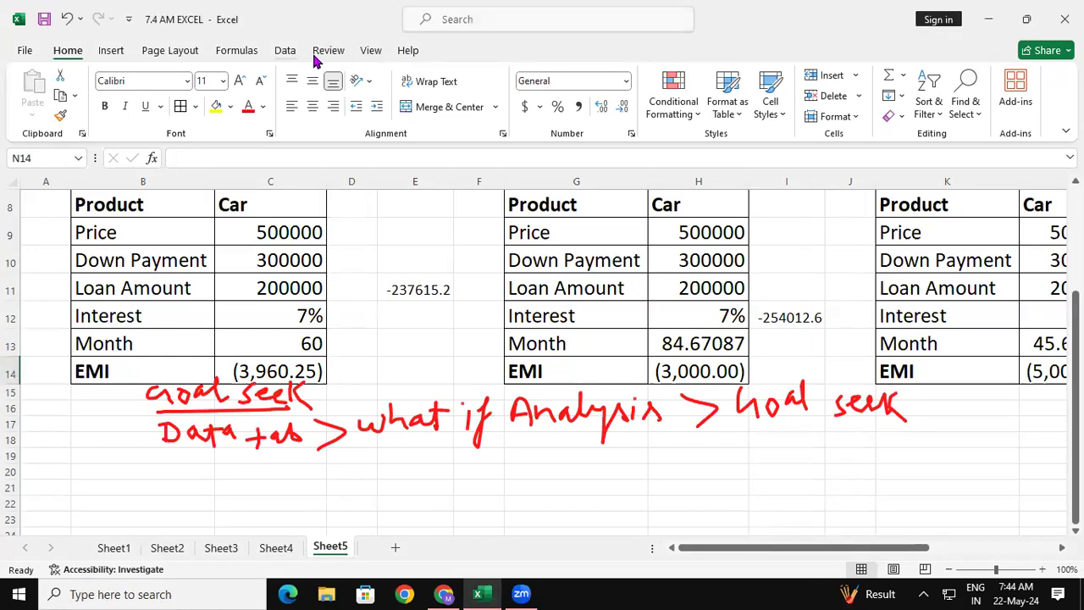
left_click(285, 50)
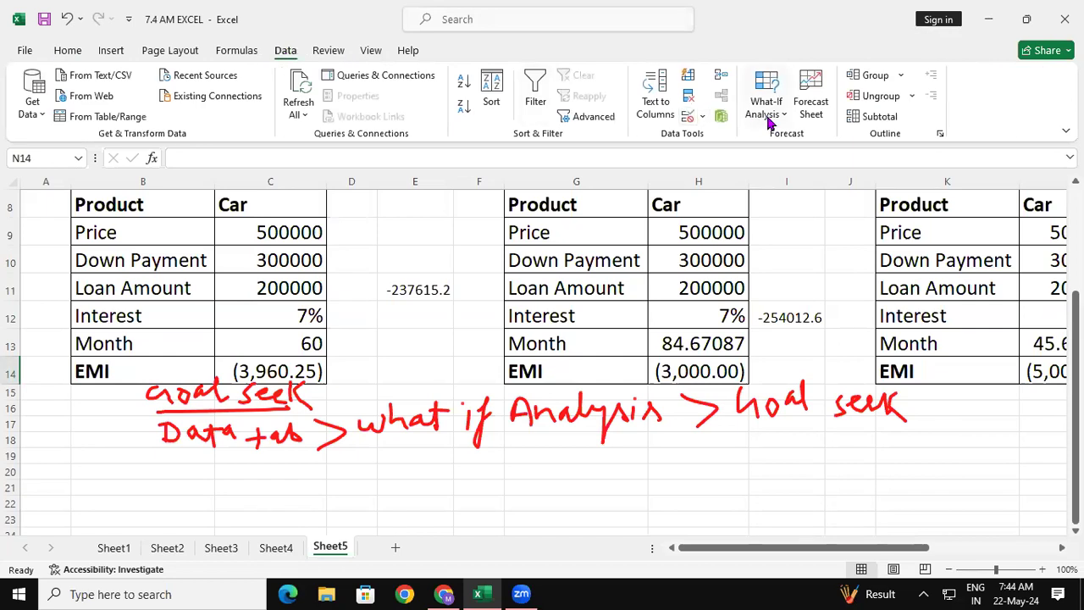
left_click(766, 113)
left_click(780, 161)
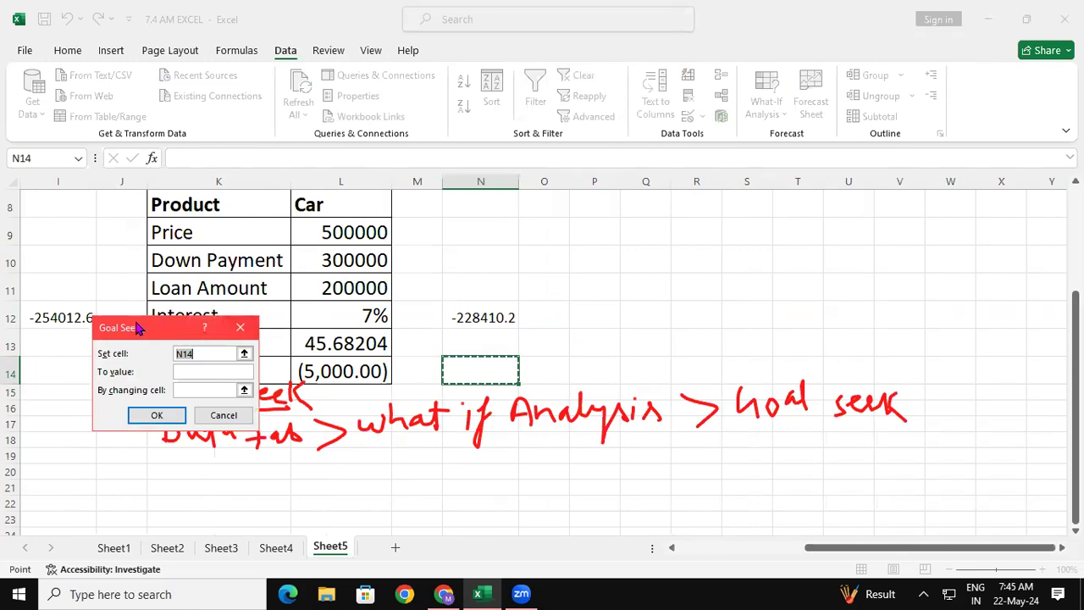
left_click_drag(138, 328, 735, 253)
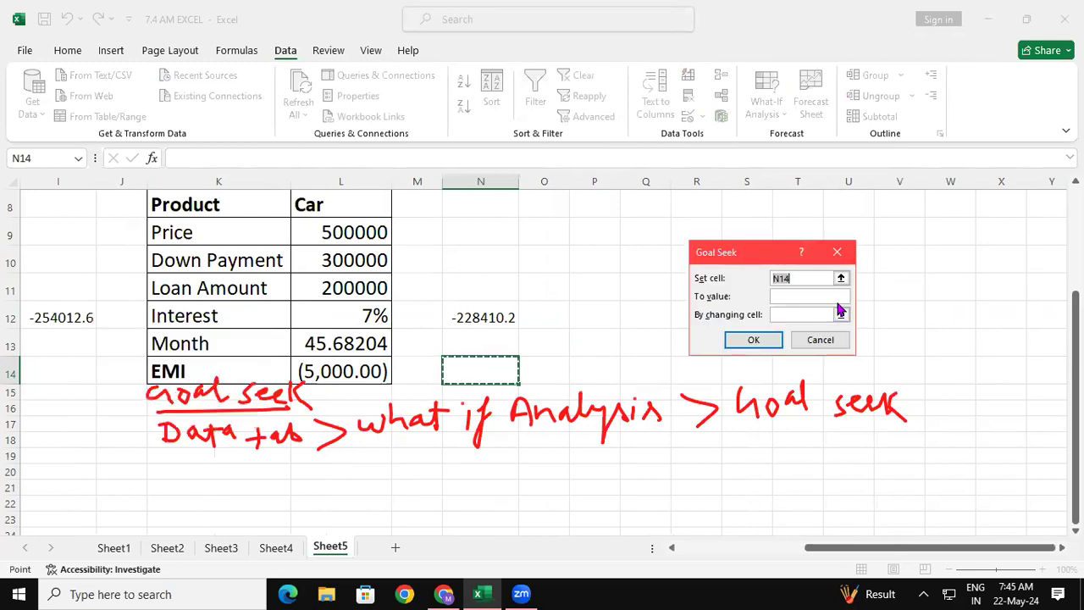
key("BackSpace")
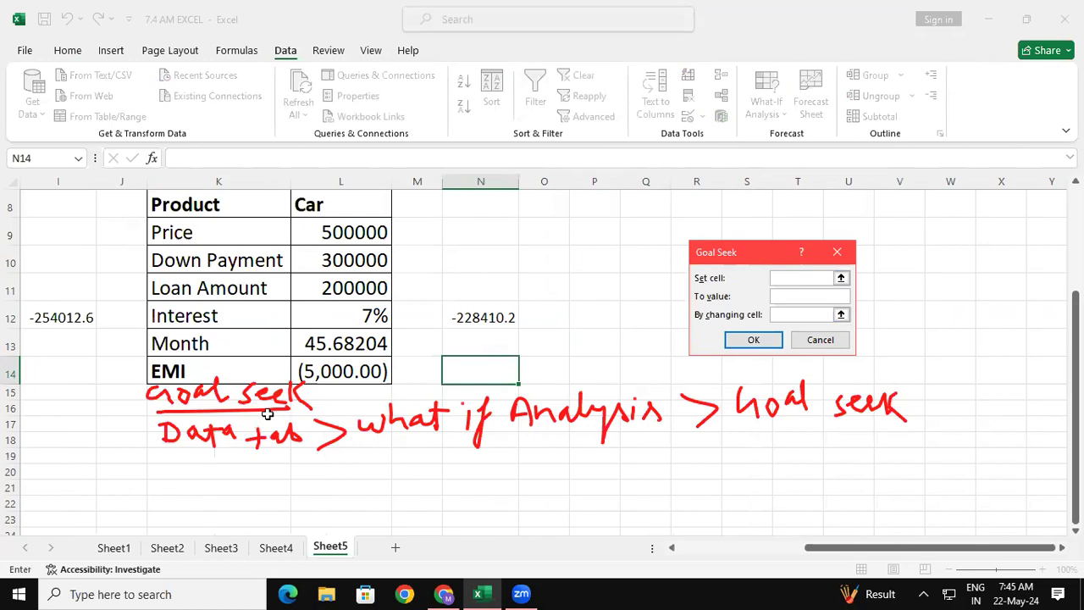
Step: Annotate the Set cell field of the Goal Seek dialog with the handwritten note "sel Emi Amt"
left_click(818, 559)
left_click_drag(831, 278, 870, 277)
mouse_move(897, 264)
left_mouse_down()
mouse_move(881, 285)
mouse_move(913, 270)
mouse_move(915, 283)
left_mouse_up()
mouse_move(948, 263)
left_mouse_down()
mouse_move(938, 274)
mouse_move(949, 286)
left_mouse_up()
mouse_move(958, 282)
left_mouse_down()
mouse_move(960, 268)
mouse_move(979, 278)
left_mouse_up()
mouse_move(985, 267)
left_mouse_down()
mouse_move(986, 280)
mouse_move(1017, 277)
left_mouse_up()
left_click_drag(1004, 273, 1042, 273)
left_click_drag(1050, 253, 1050, 275)
left_click_drag(1041, 264, 1061, 263)
Step: Annotate the To value field with the handwritten note "(Amt)" and the By changing cell field with "sel month"
mouse_move(842, 298)
left_mouse_down()
mouse_move(903, 295)
mouse_move(903, 321)
mouse_move(932, 305)
mouse_move(971, 315)
mouse_move(985, 298)
mouse_move(1010, 306)
mouse_move(1003, 319)
left_mouse_up()
left_click_drag(837, 315, 890, 337)
left_click_drag(911, 332, 899, 354)
mouse_move(916, 344)
left_mouse_down()
mouse_move(925, 339)
mouse_move(927, 351)
left_mouse_up()
mouse_move(935, 328)
left_mouse_down()
mouse_move(937, 352)
mouse_move(995, 349)
mouse_move(1013, 335)
mouse_move(1020, 349)
left_mouse_up()
mouse_move(1024, 320)
left_mouse_down()
mouse_move(1027, 348)
mouse_move(1036, 329)
left_mouse_up()
left_click_drag(1035, 315, 1040, 349)
left_click_drag(1040, 339, 1052, 349)
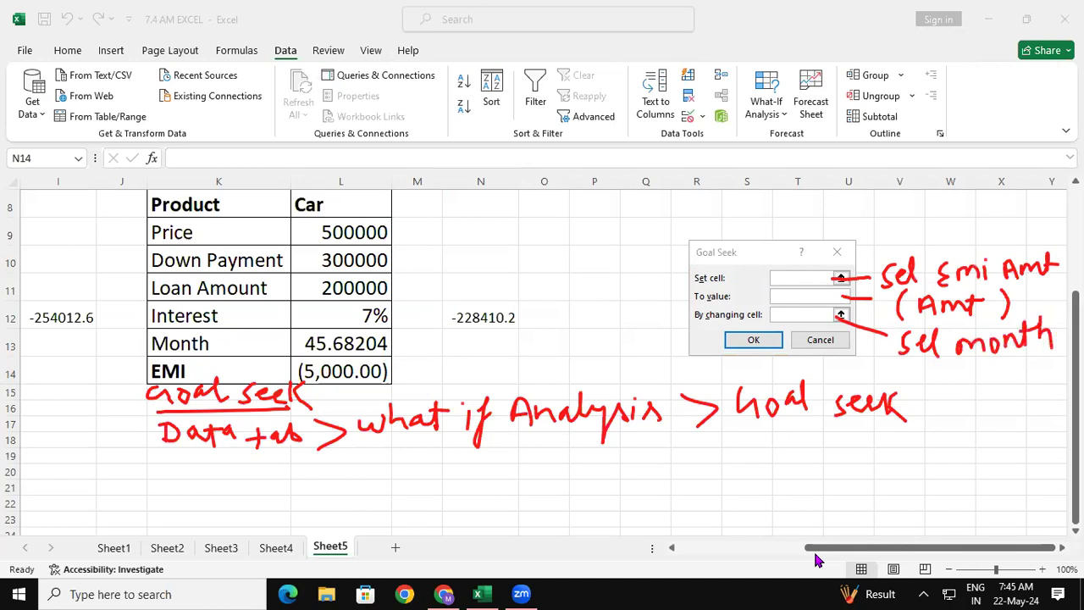